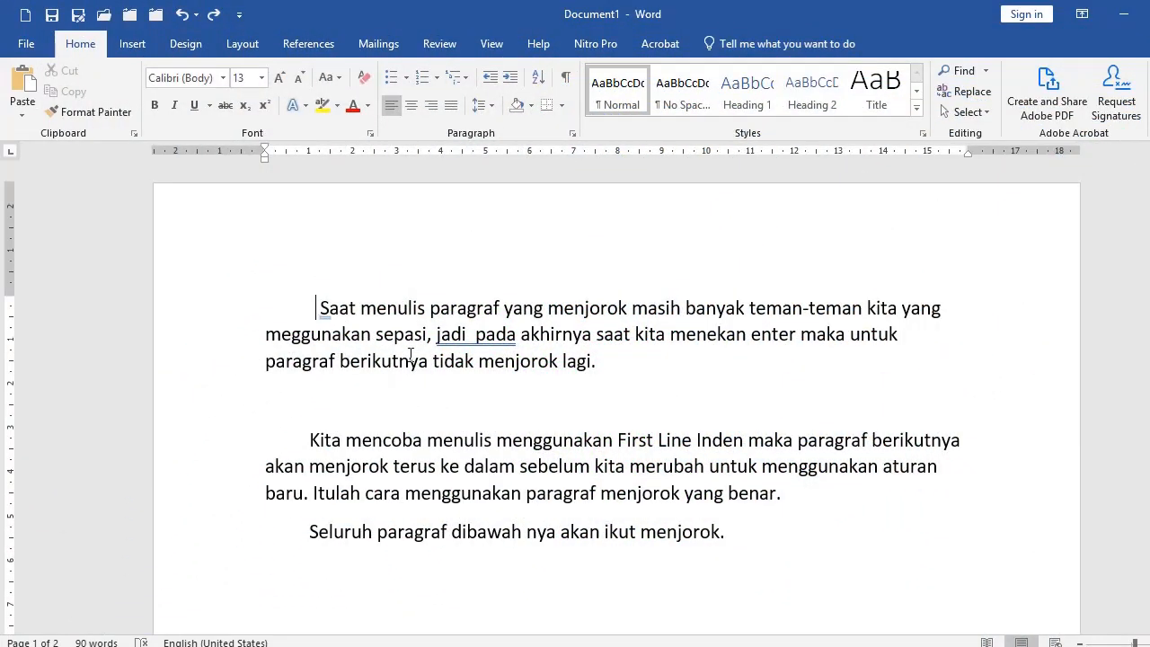
Step: Add an empty paragraph after the first paragraph ending 'lagi.'
scroll(447, 449, "down", 10)
scroll(448, 447, "down", 3)
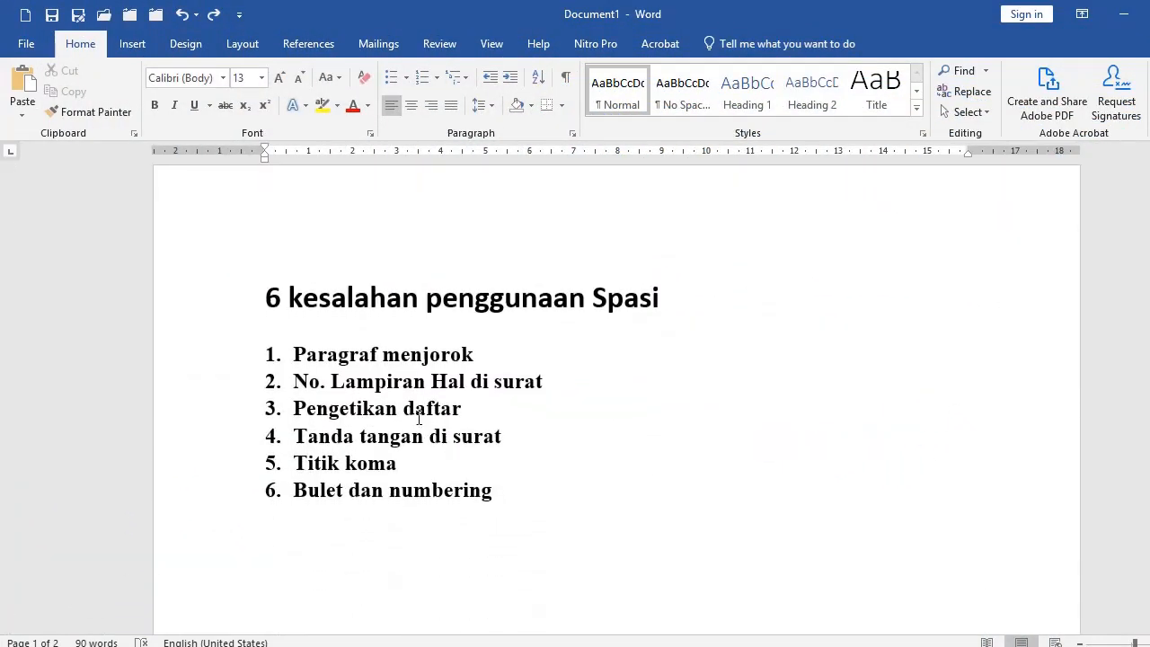
left_click(213, 360)
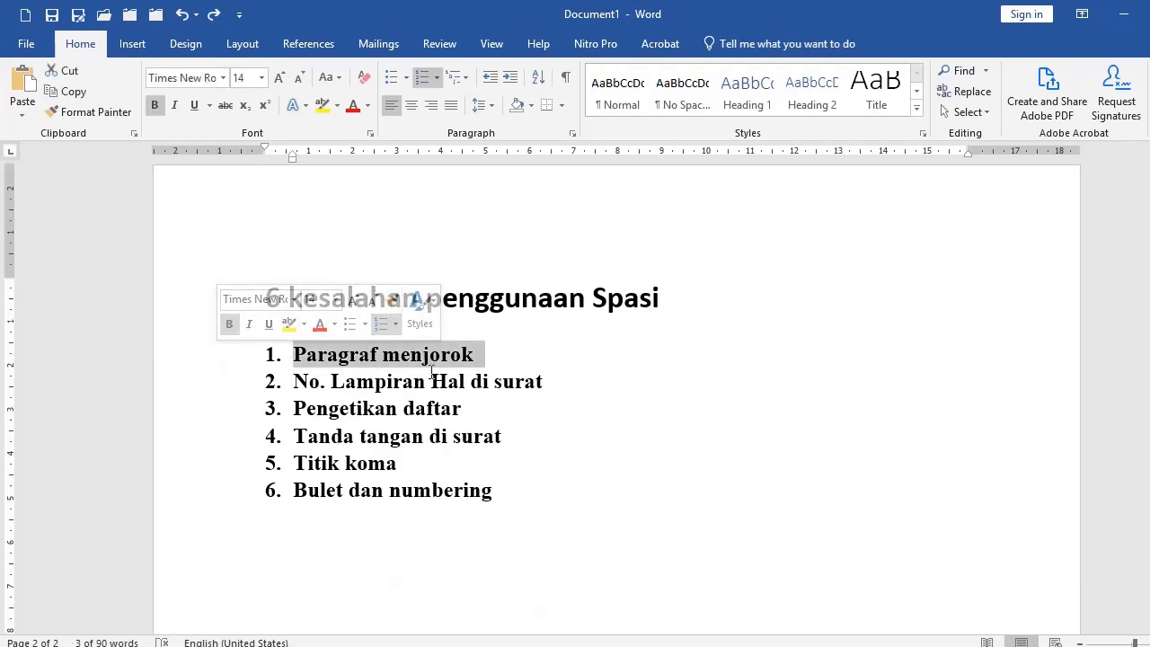
scroll(463, 391, "up", 5)
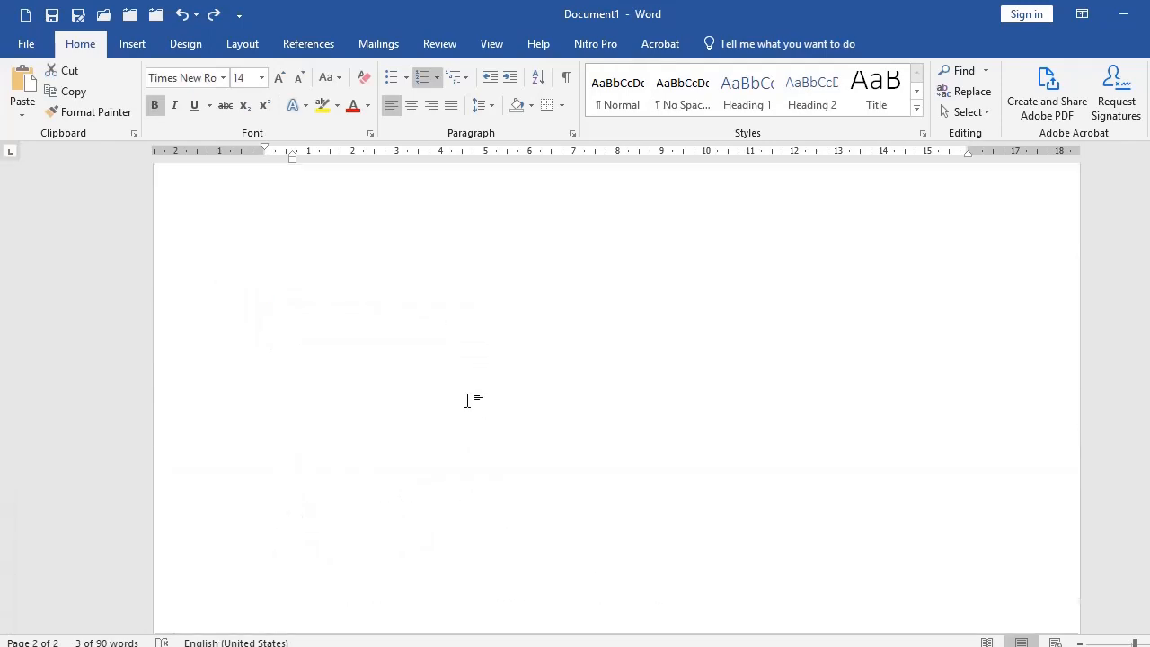
scroll(459, 405, "up", 3)
left_click(350, 305)
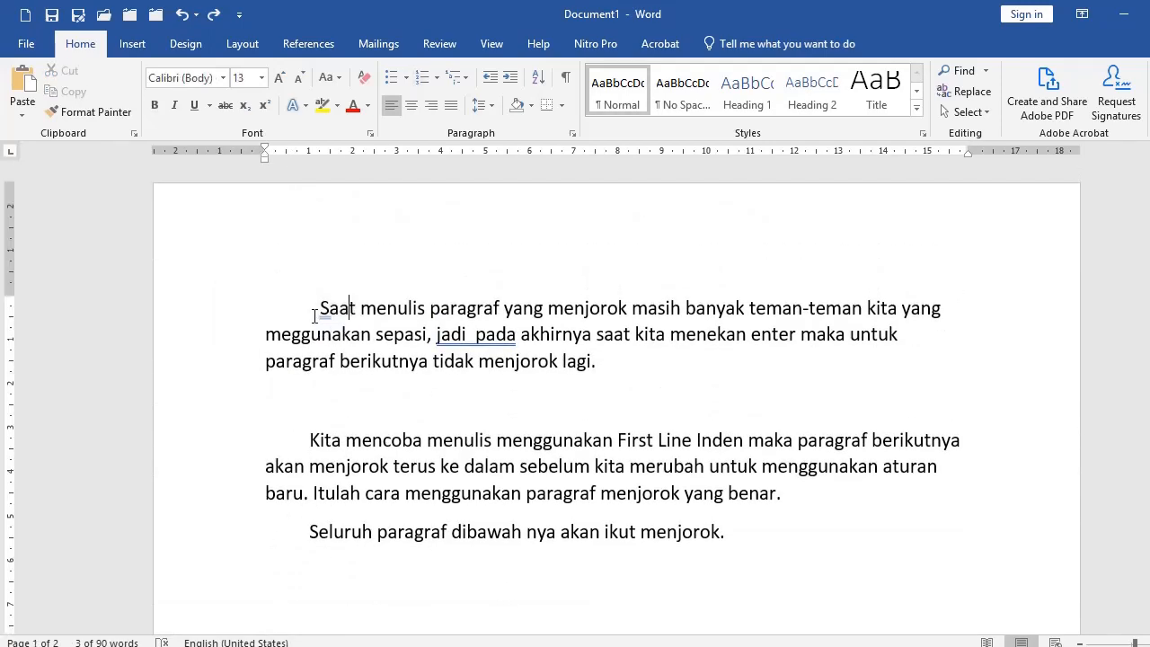
left_click(248, 319)
left_click(261, 319)
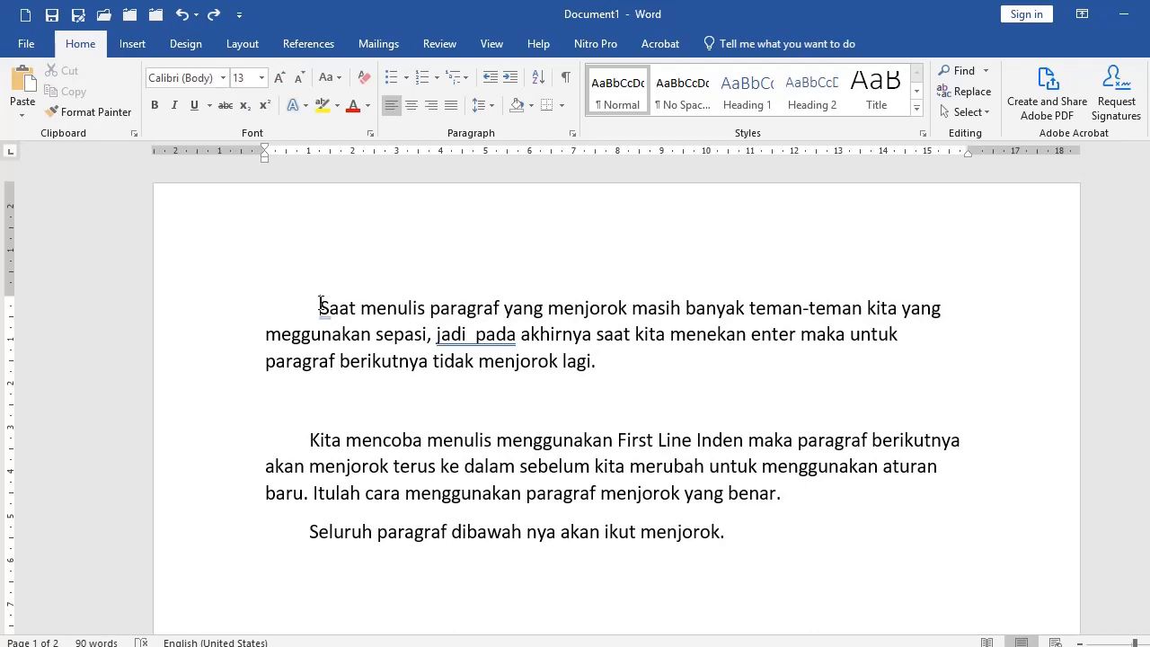
left_click(628, 367)
key("Return")
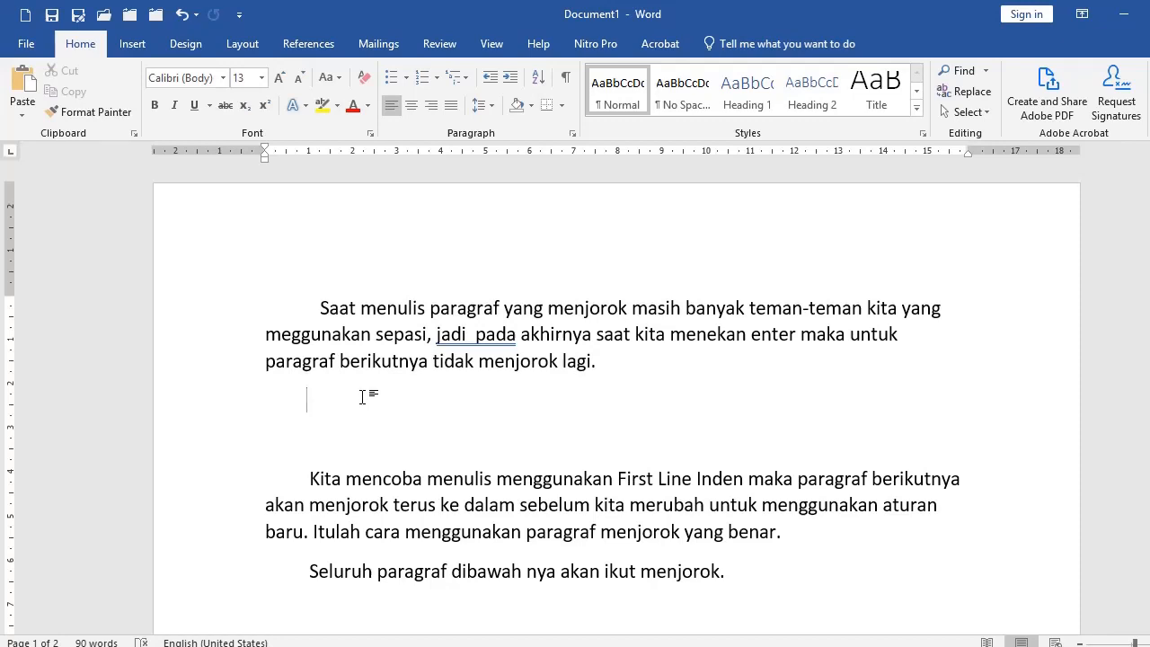
Step: Insert an empty line after the 'Kita mencoba' paragraph ending 'benar.'
scroll(375, 440, "down", 1)
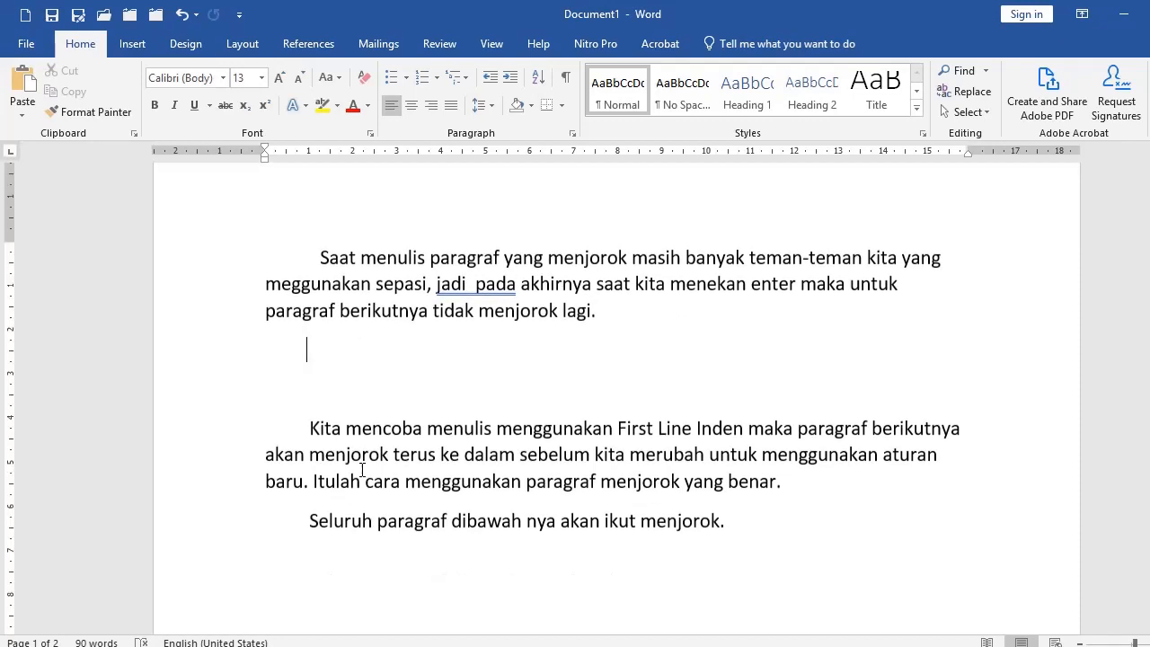
left_click(342, 426)
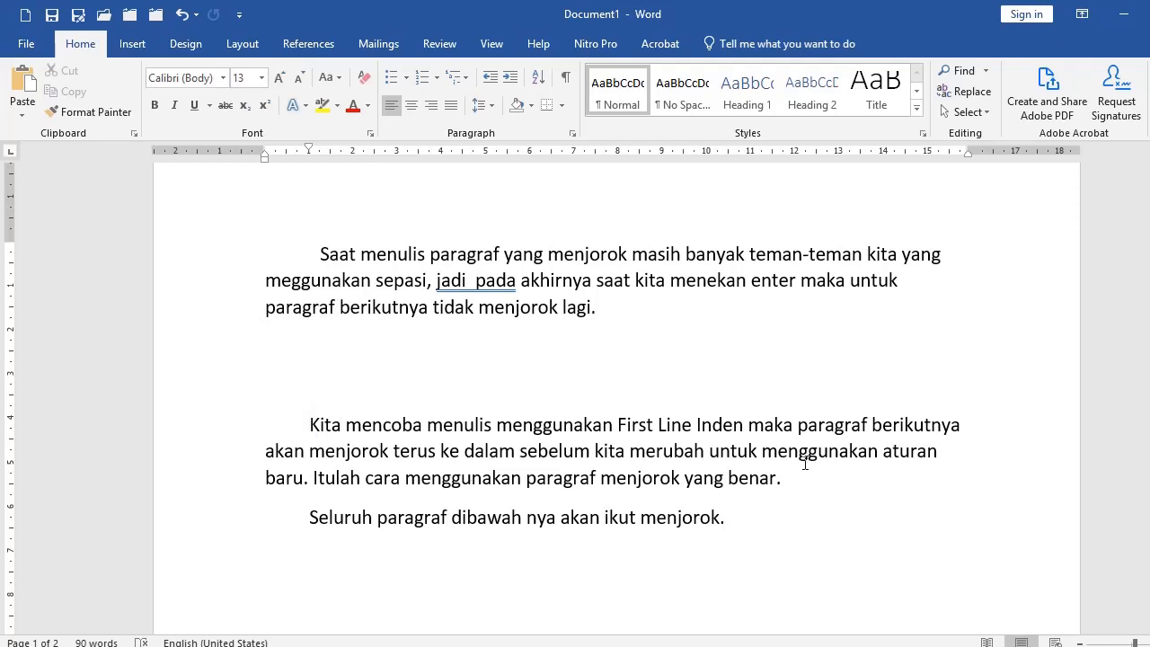
key("Return")
scroll(284, 440, "down", 3)
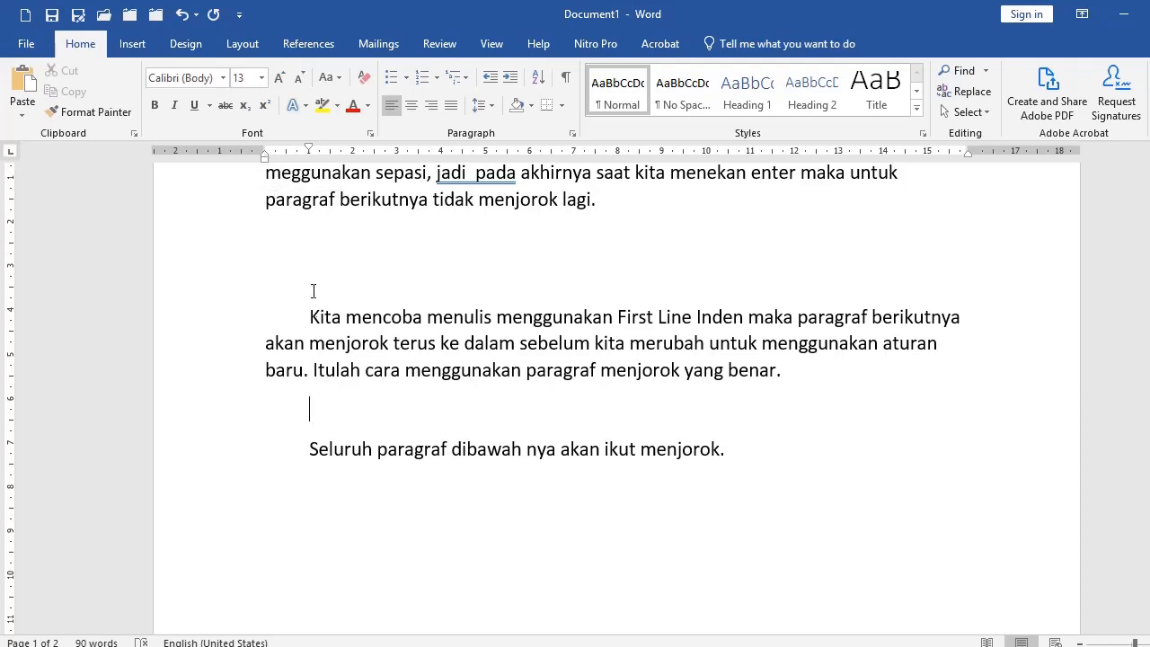
Step: Drag the empty line's first-line indent marker right to match the Kita paragraph
left_click(295, 243)
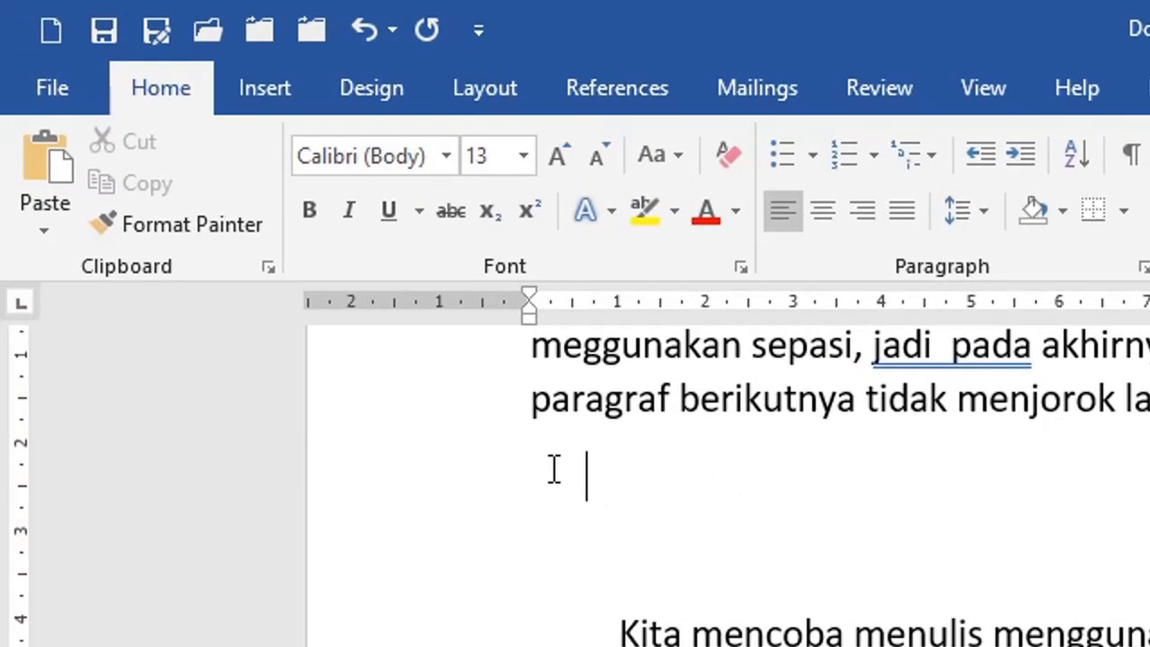
left_click(554, 470)
left_click(452, 477)
key("Return")
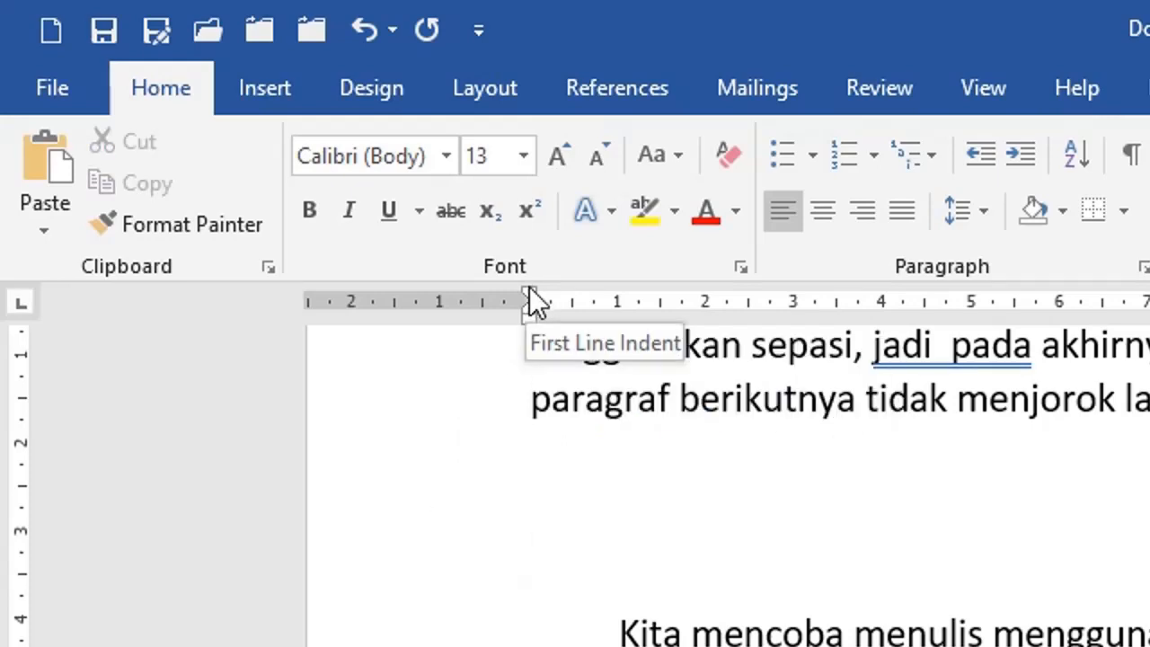
mouse_move(531, 299)
left_mouse_down()
mouse_move(601, 304)
mouse_move(623, 319)
left_mouse_up()
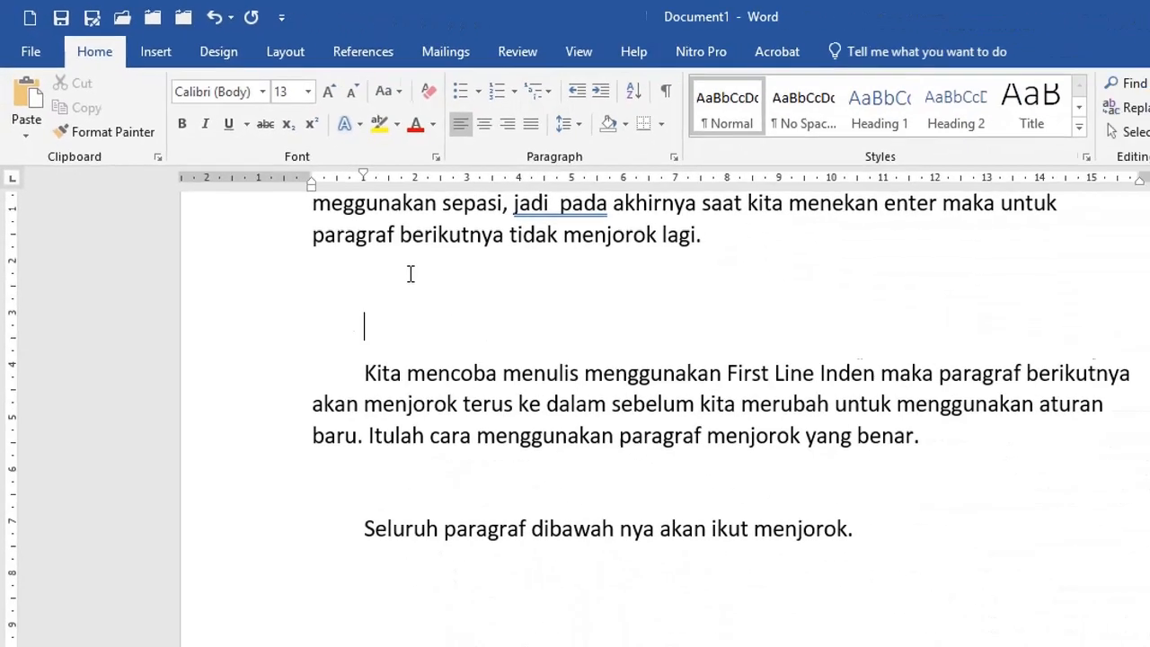
Step: Start the empty paragraph with 'Kita menulis' followed by the pasted sentence
type("Kita menulis")
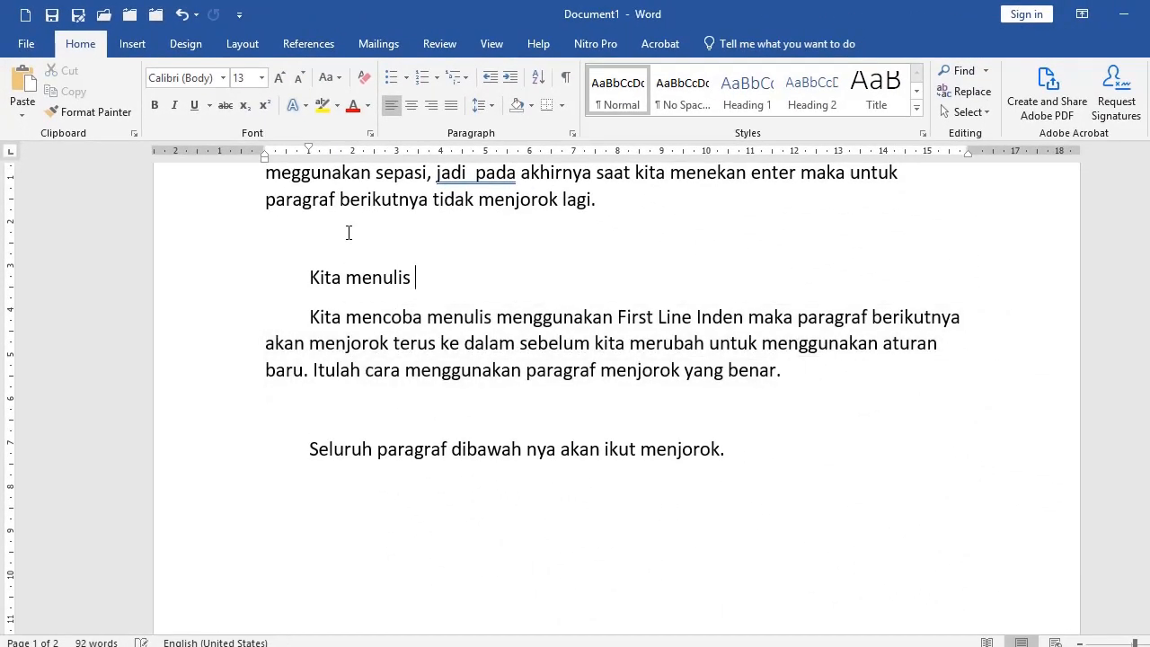
type("mencoba menulis menggunakan First Line Inden maka paragraf berikutnya akan menjorok terus ke dalam sebelum kita merubah untuk menggunakan aturan baru. Itulah cara menggunakan paragraf menjorok yang benar.")
left_click(322, 278)
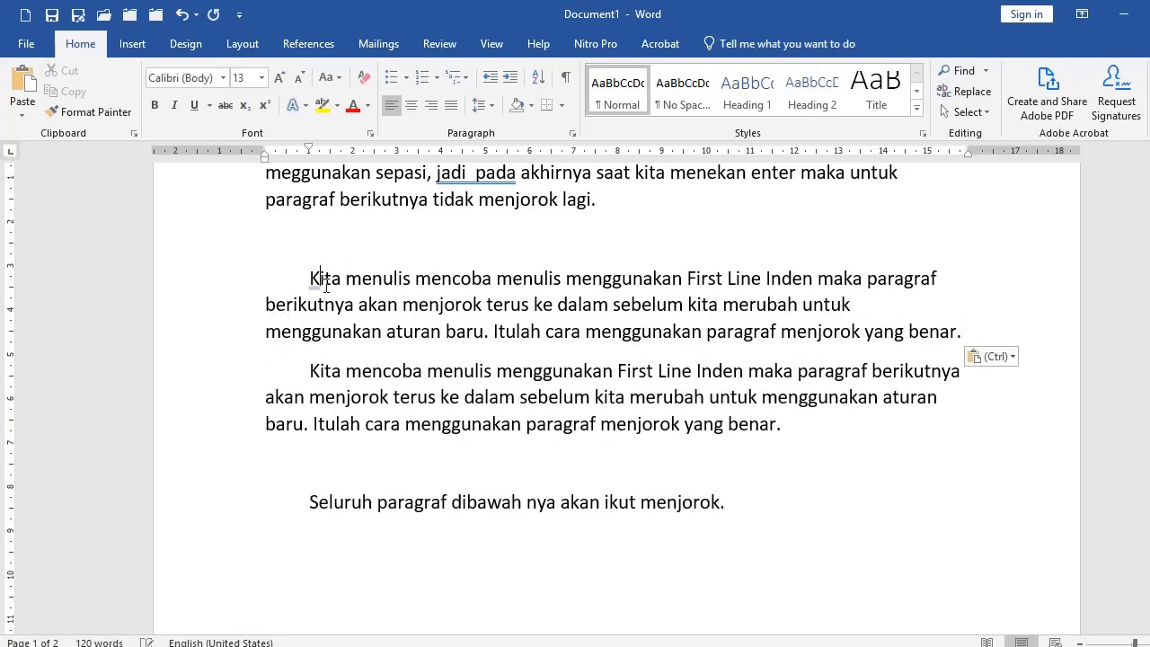
Step: Justify both Kita paragraphs and remove the first-line indent from the last line
left_click(451, 105)
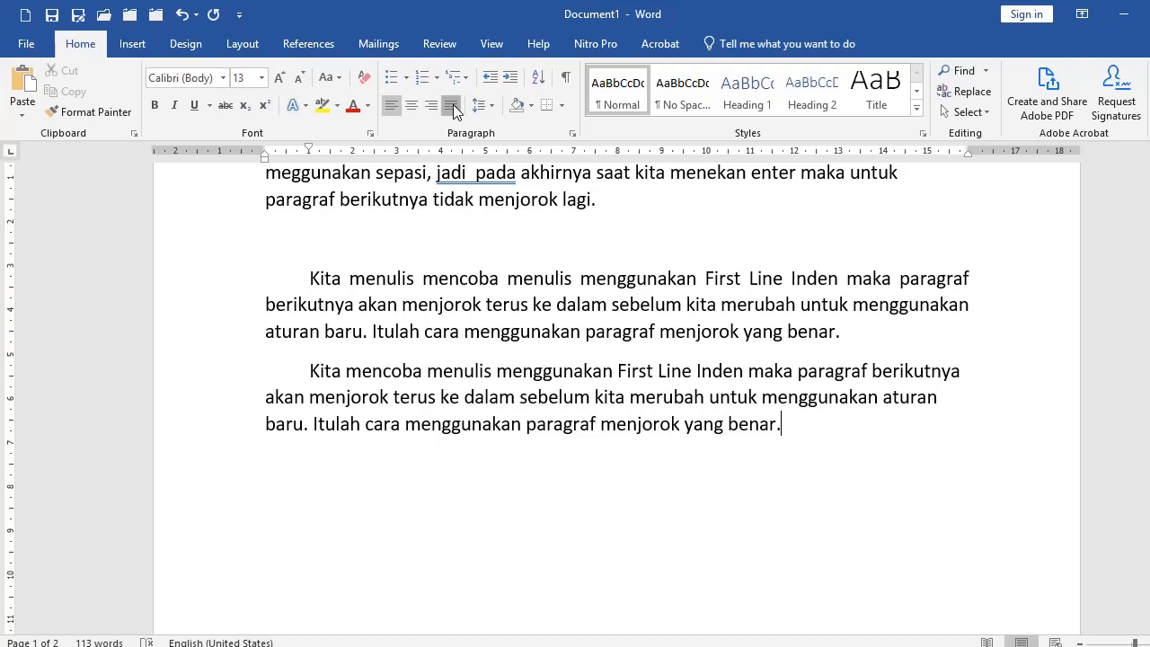
left_click(451, 105)
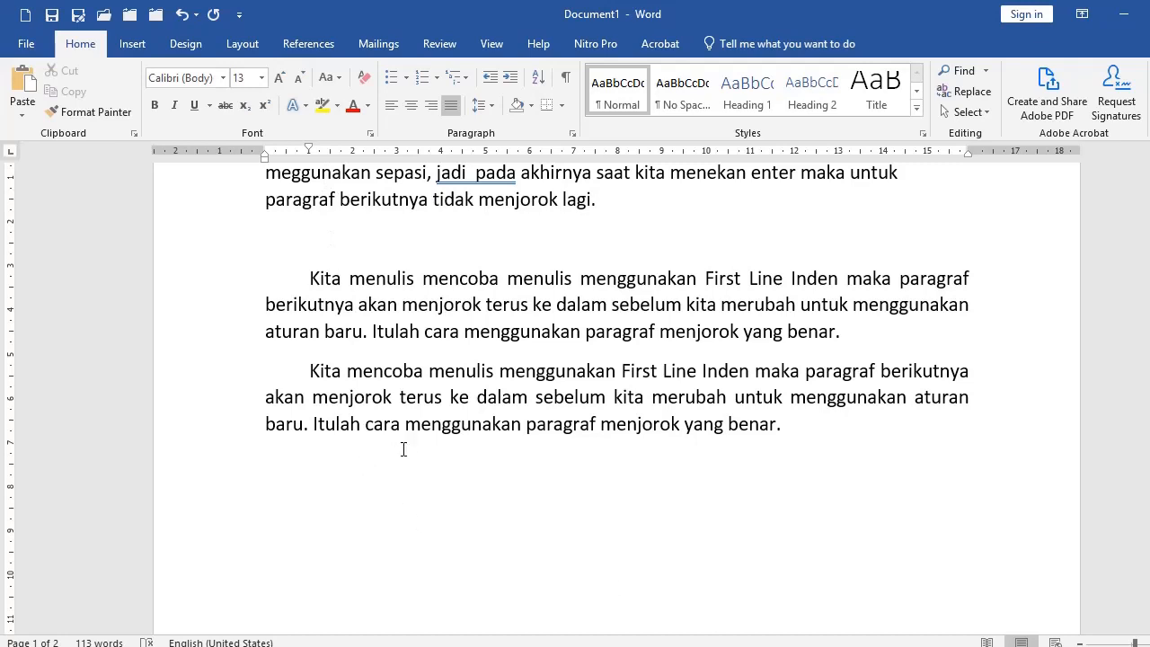
key("BackSpace")
Step: Type 'Kita meluruskan margin' and move to the bottom of page 1
type("Kita meluruskan margin")
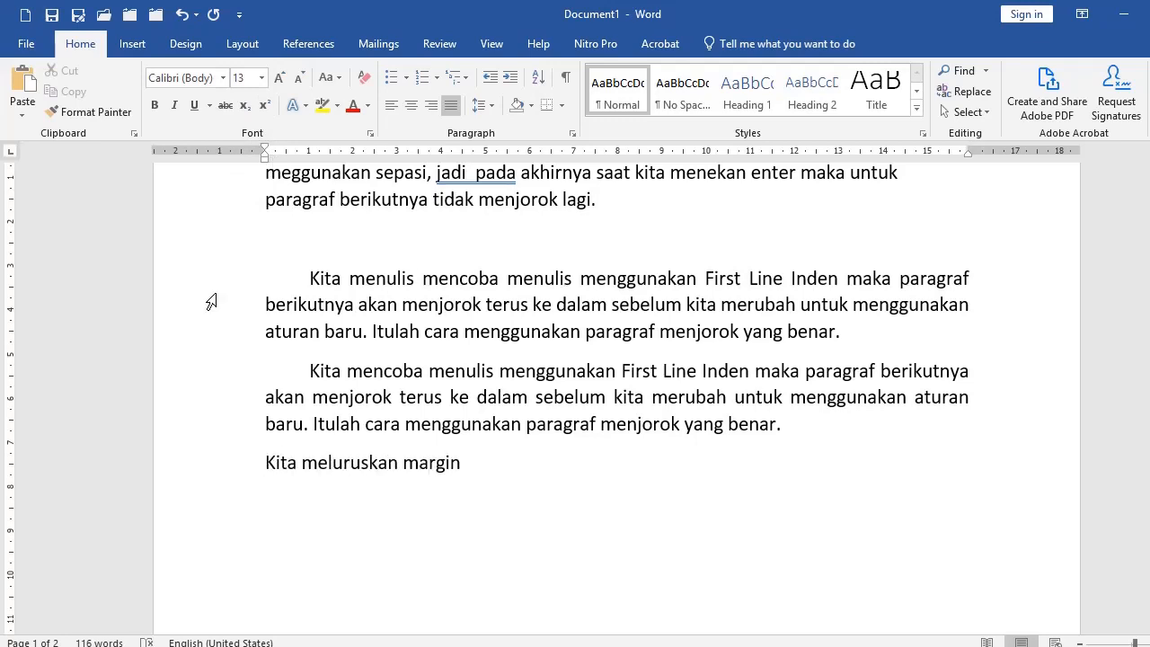
scroll(326, 458, "down", 8)
scroll(345, 431, "down", 10)
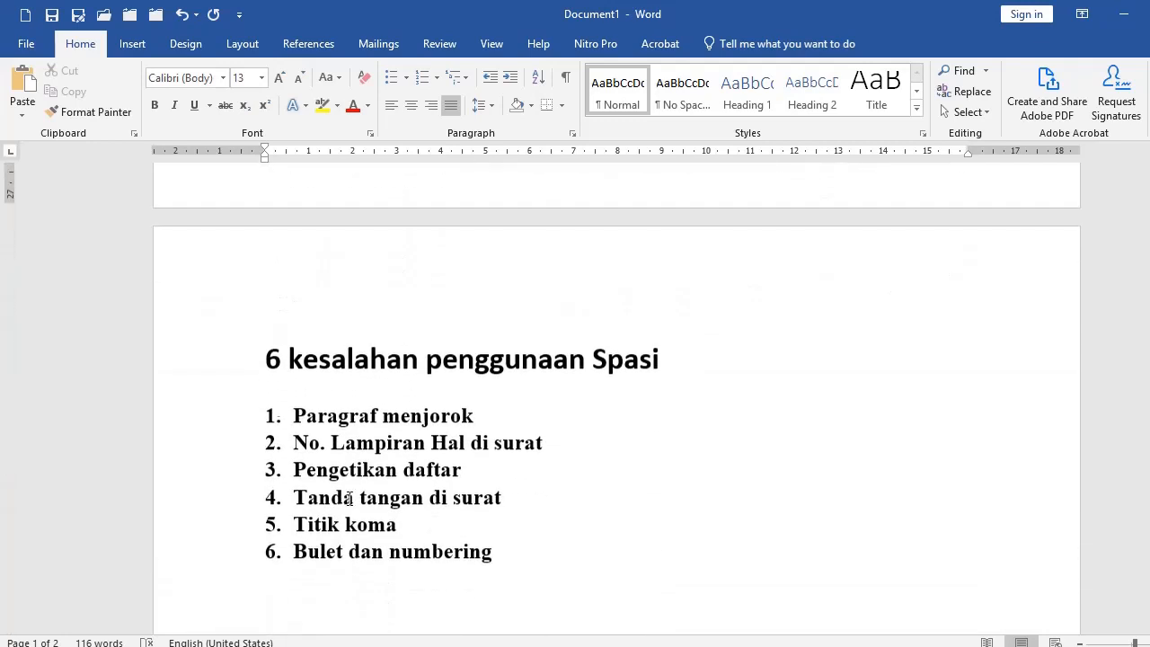
left_click(185, 441)
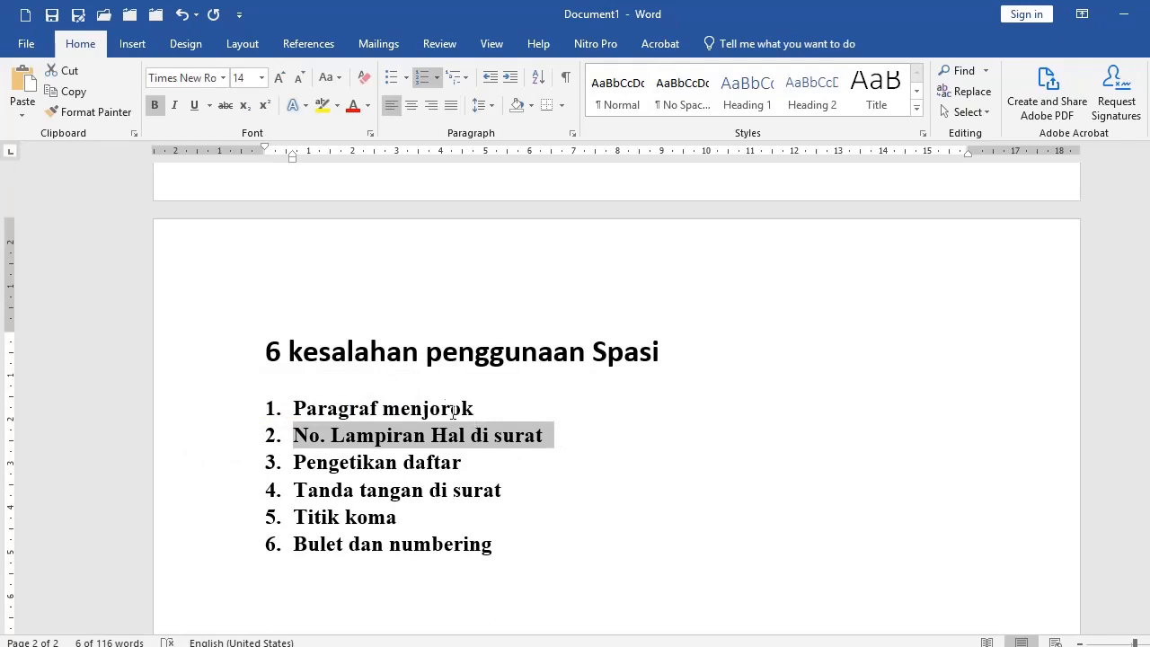
scroll(440, 386, "up", 4)
left_click(441, 370)
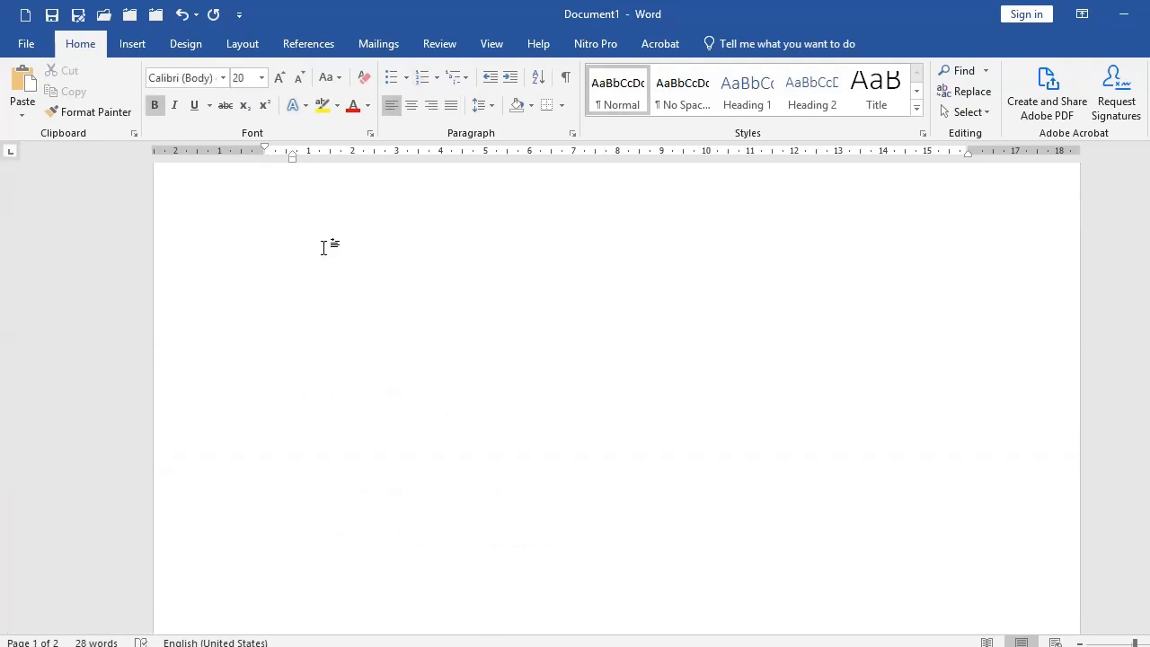
scroll(346, 257, "up", 3)
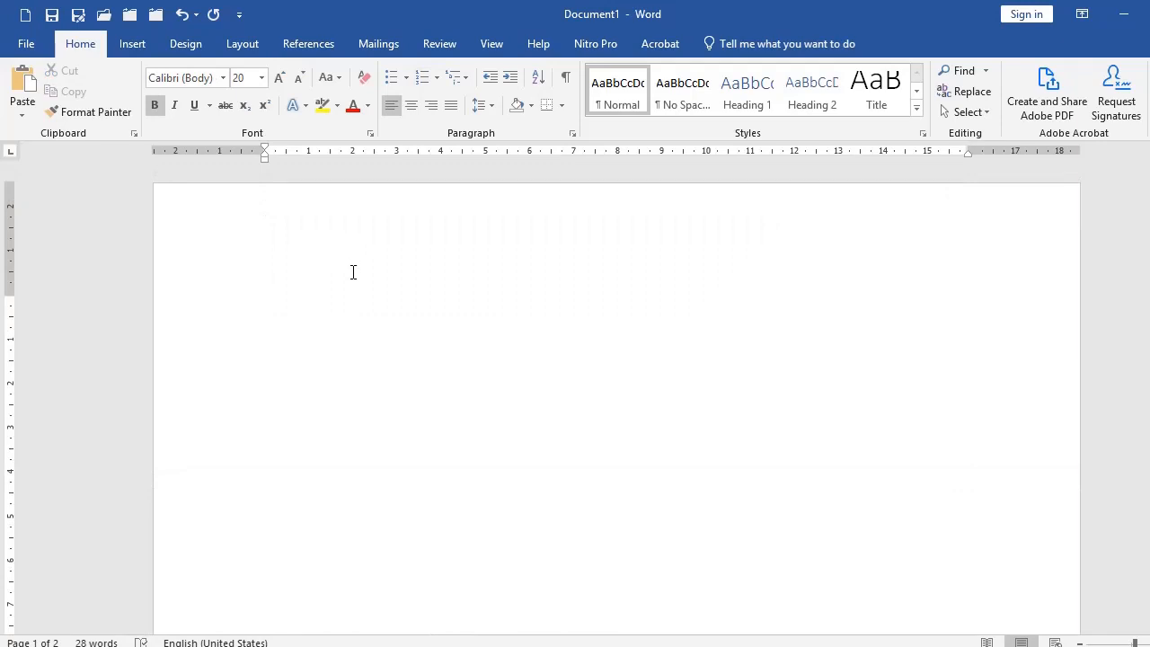
Step: Type 14-pt 'No. :', 'Lampiran :' and 'Perihal :' heading lines and select them
left_click(260, 78)
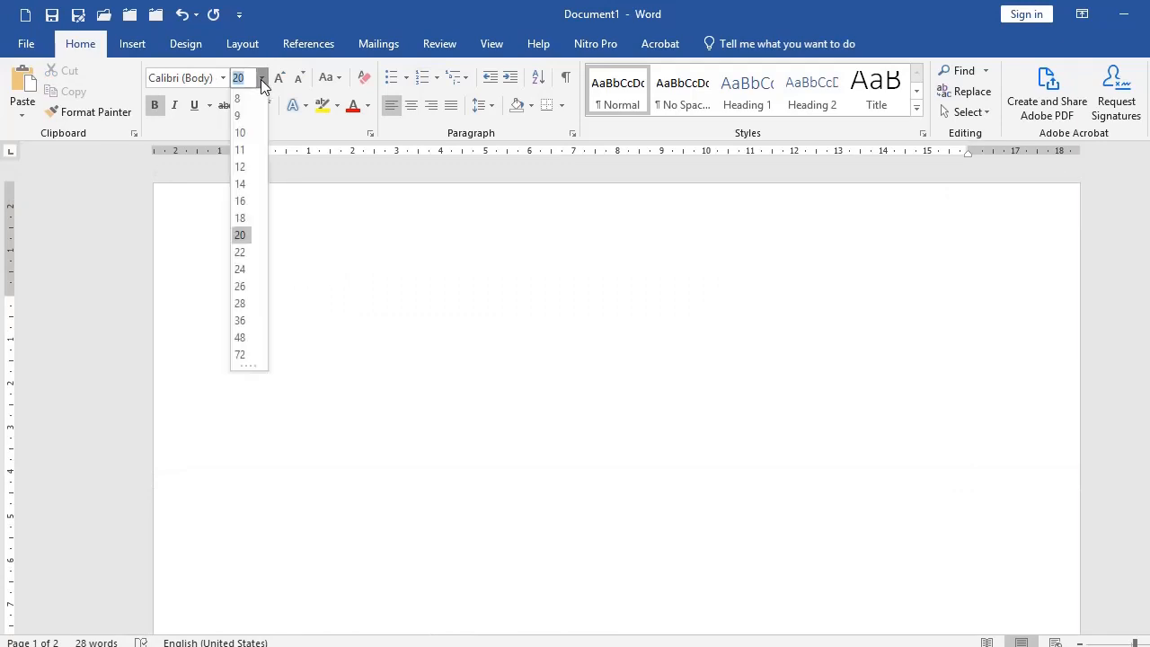
left_click(241, 184)
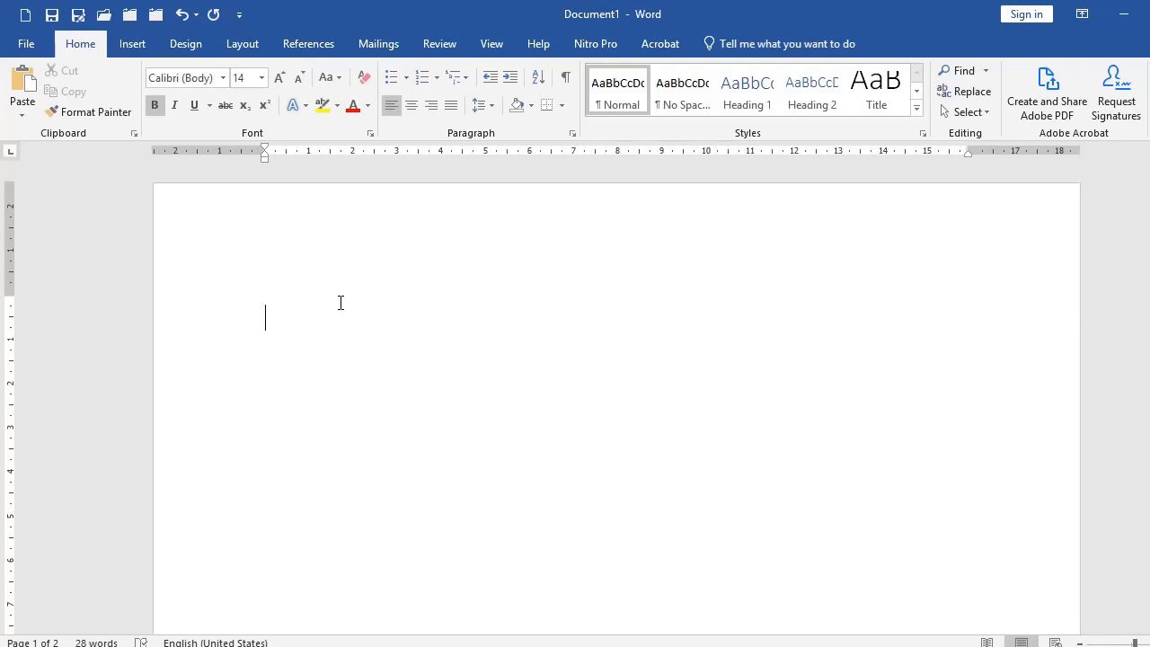
type("No.       :")
key("Return")
type("Lampiran   :")
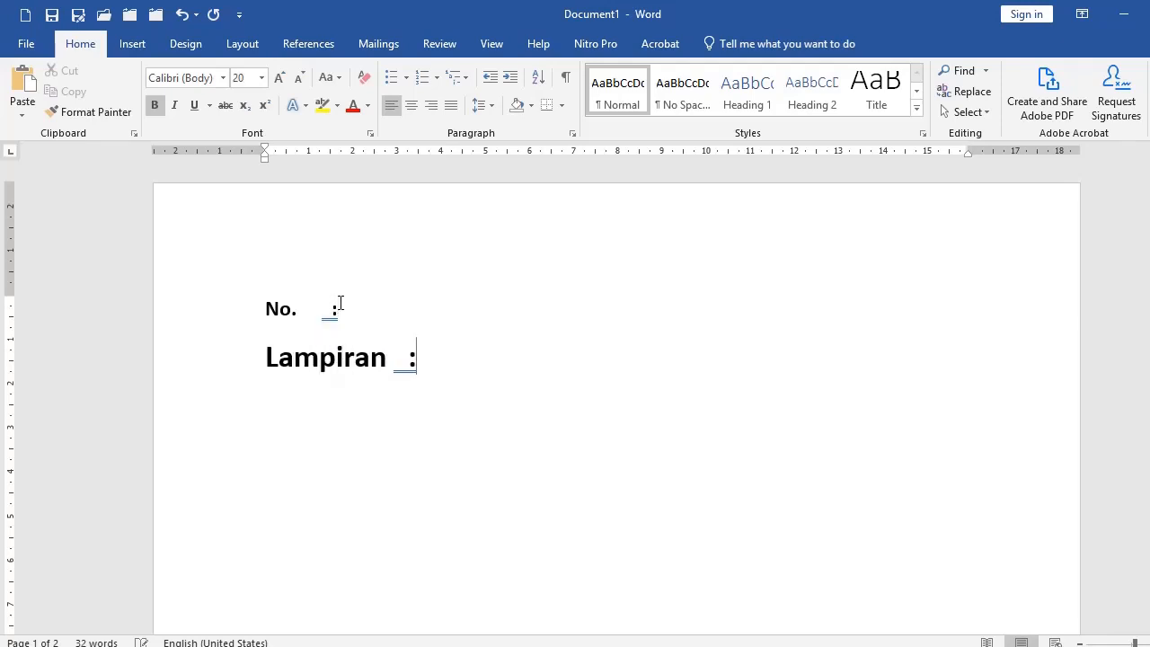
type("PErihal     ")
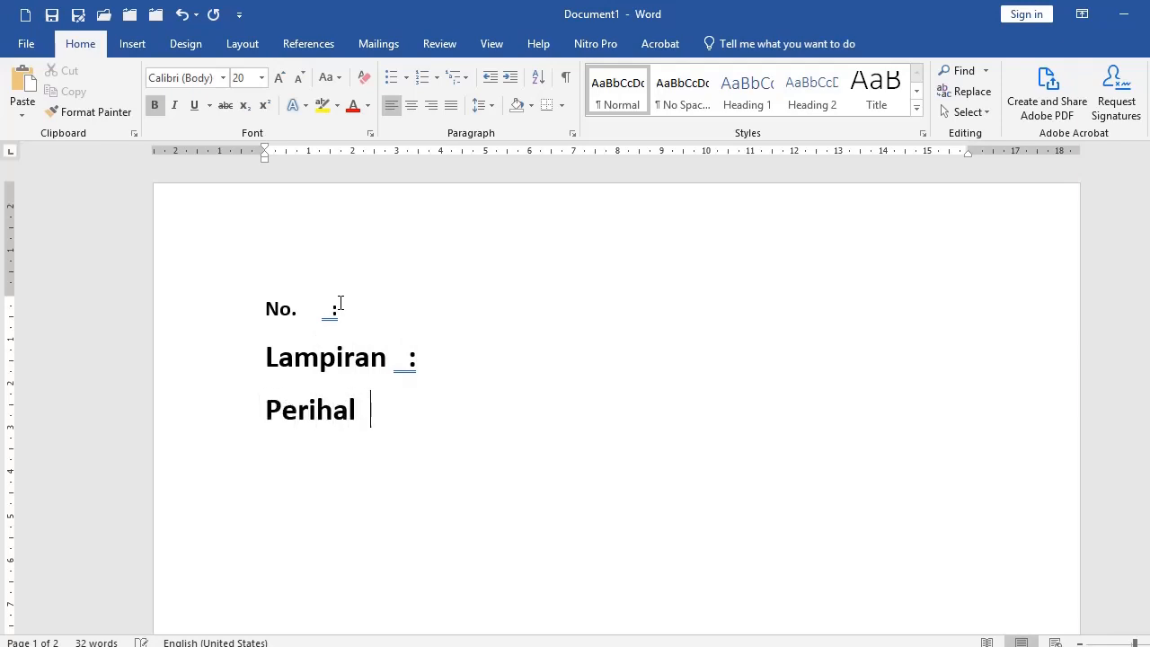
type("   :")
left_click_drag(200, 329, 206, 422)
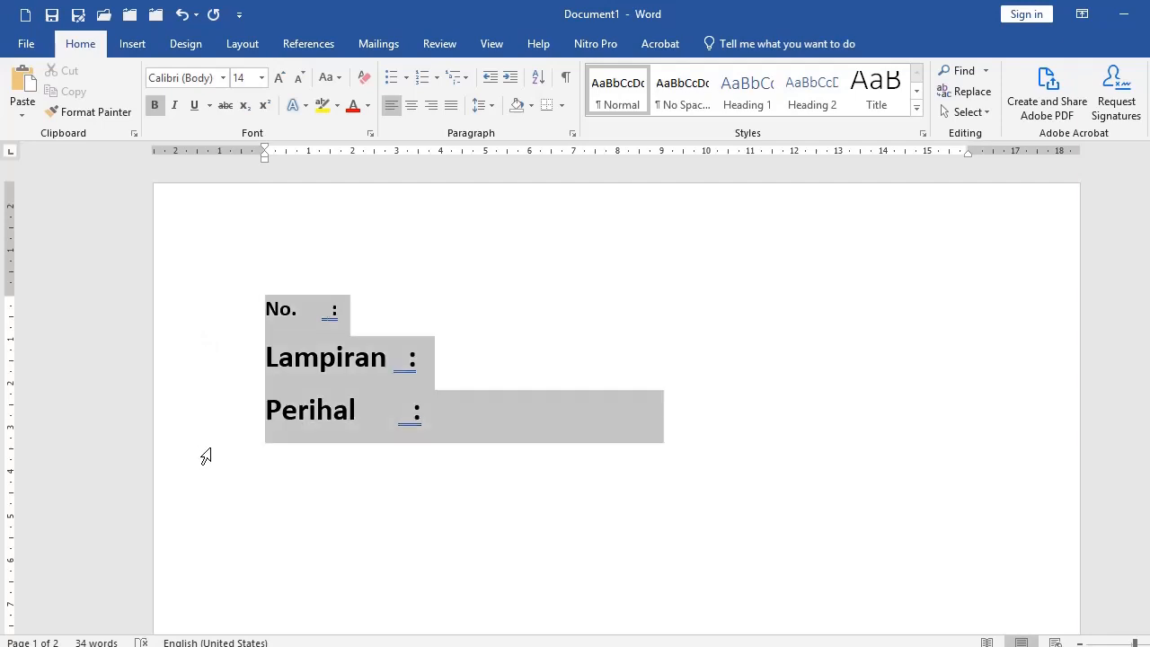
Step: Set the heading lines to size 14 and align their colons with tabs
left_click(245, 78)
type("14")
key("Return")
left_click(332, 310)
key("Tab")
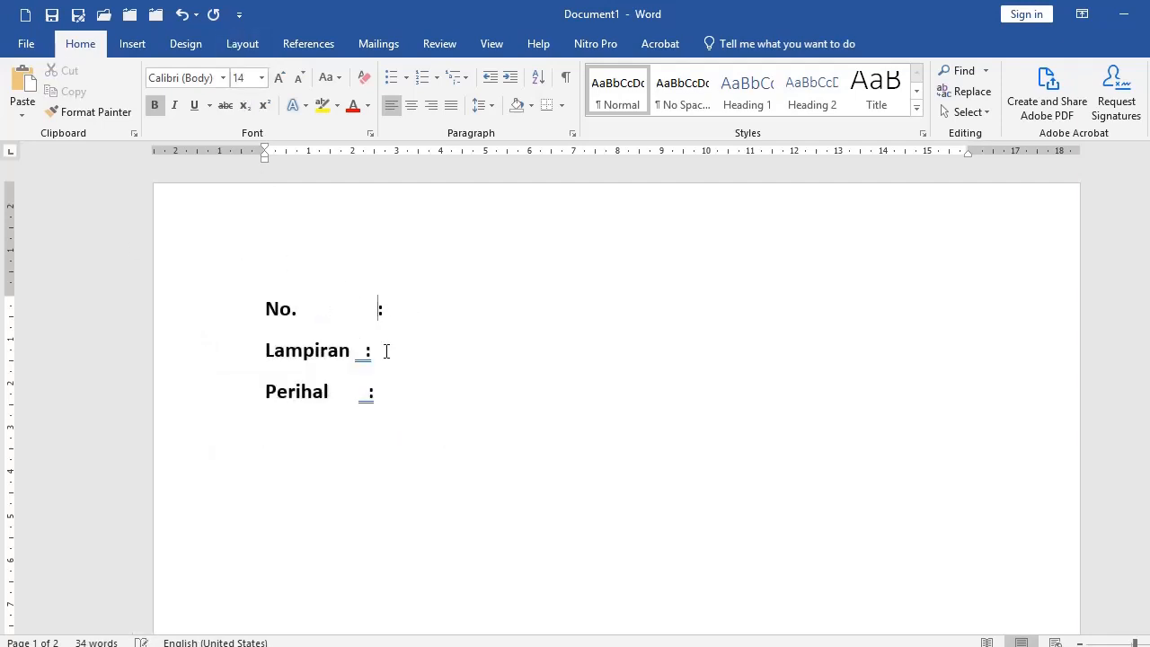
left_click(364, 351)
key("Tab")
left_click(368, 392)
Step: Fill in 01/05/2021, '1 (satu) lembar', 'Pengembalian modal usaha' and 'Dan sebagainya'
type("01/05/2021 Lampiran\t: 1 (satu) lembar")
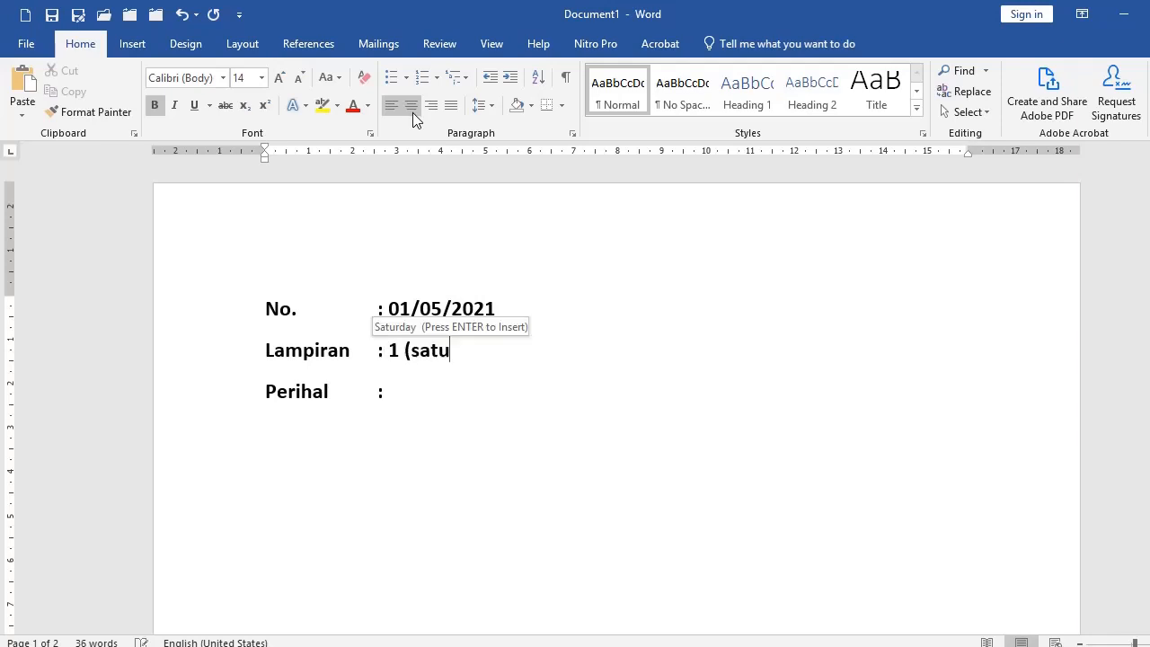
key("Down")
type("Pengembalian modal usaha")
key("Return")
type("Dan sebagainya")
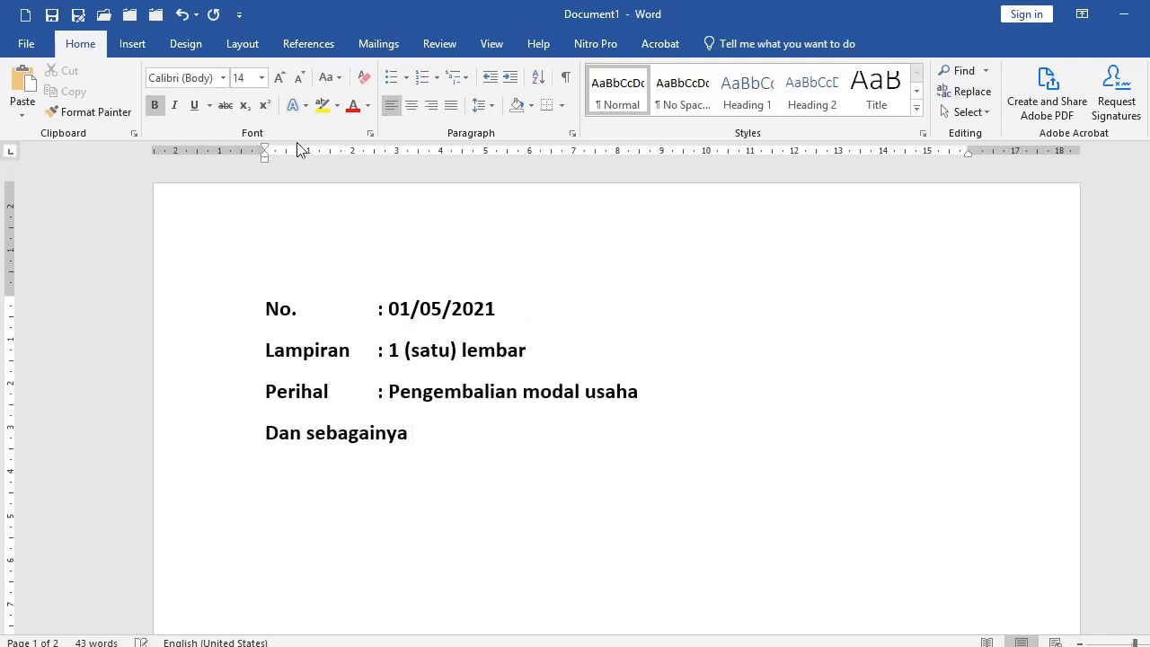
Step: Add 'Cilacap, 21 Juni' tabbed to the right of the No. line
left_click(782, 307)
key("Tab")
key("Tab")
key("Tab")
key("Tab")
type("Cilacap, 2")
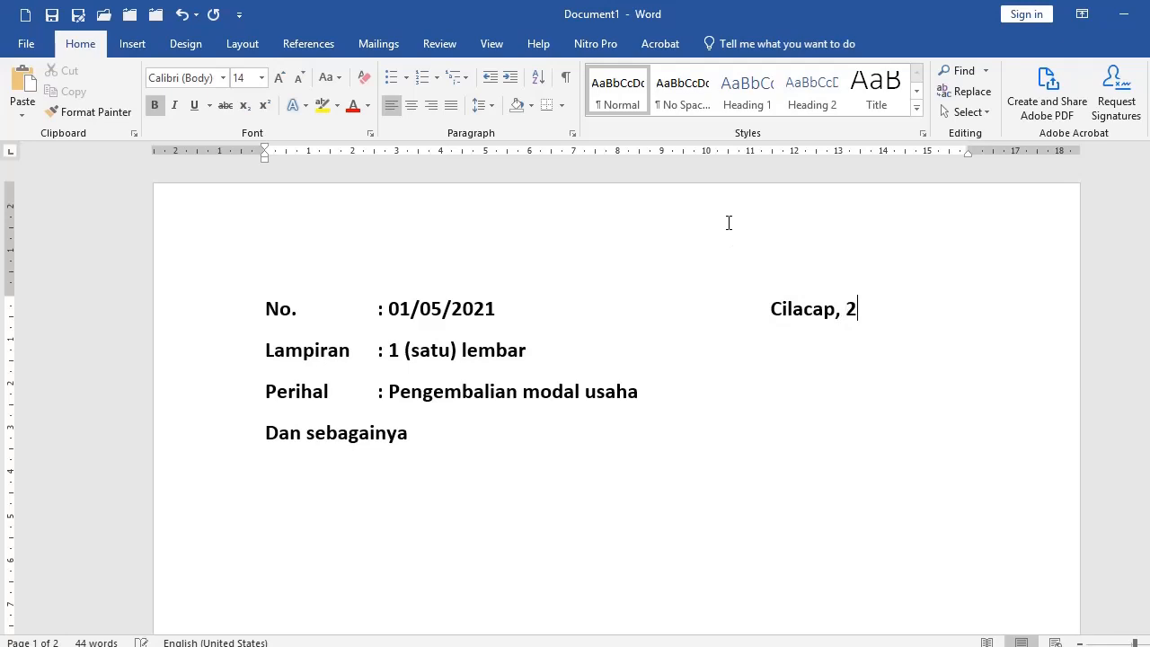
type("1 Juni")
left_click(670, 395)
key("Tab")
key("Tab")
key("Tab")
Step: Select the four heading lines and delete them
left_click_drag(189, 309, 189, 467)
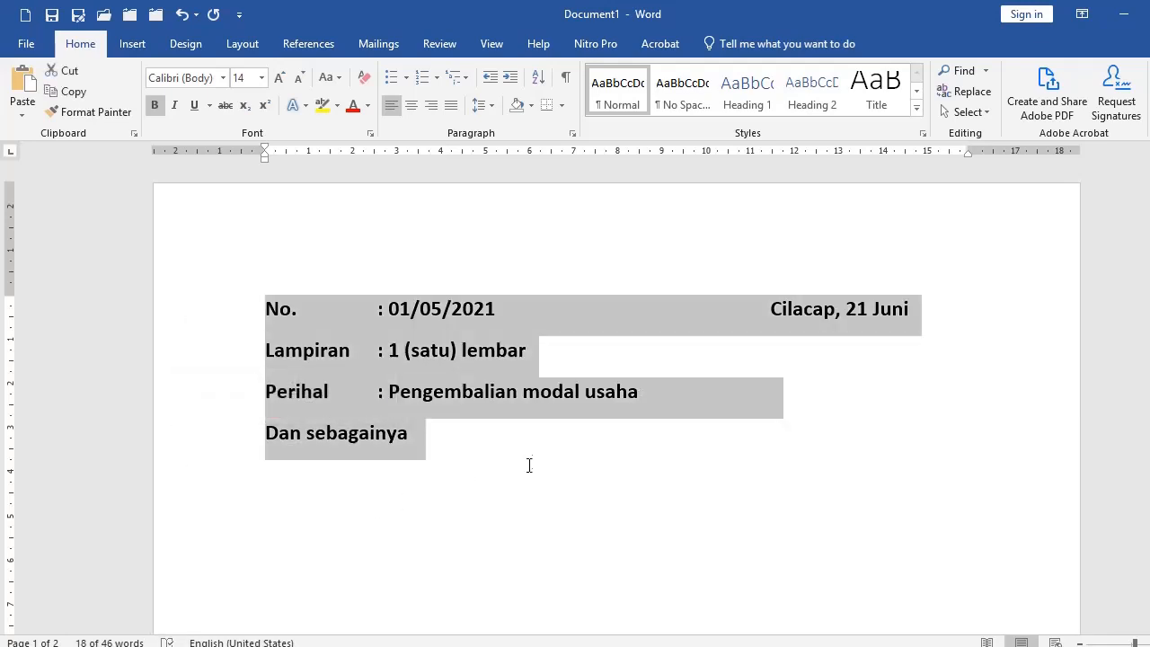
left_click(364, 501)
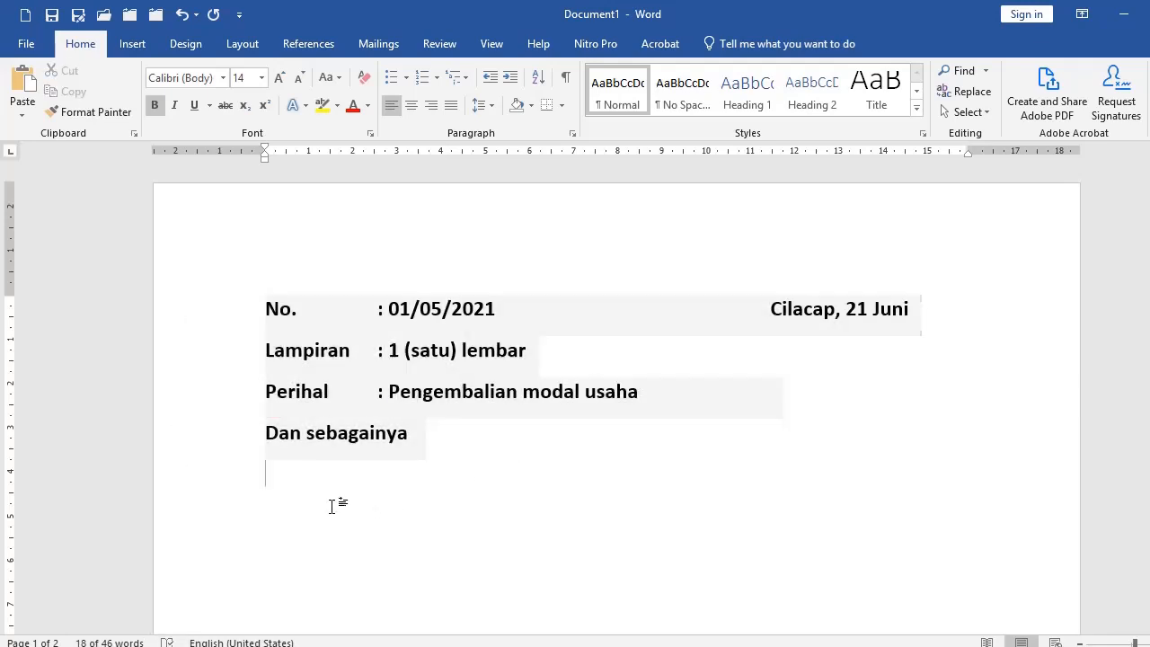
left_click_drag(204, 308, 200, 431)
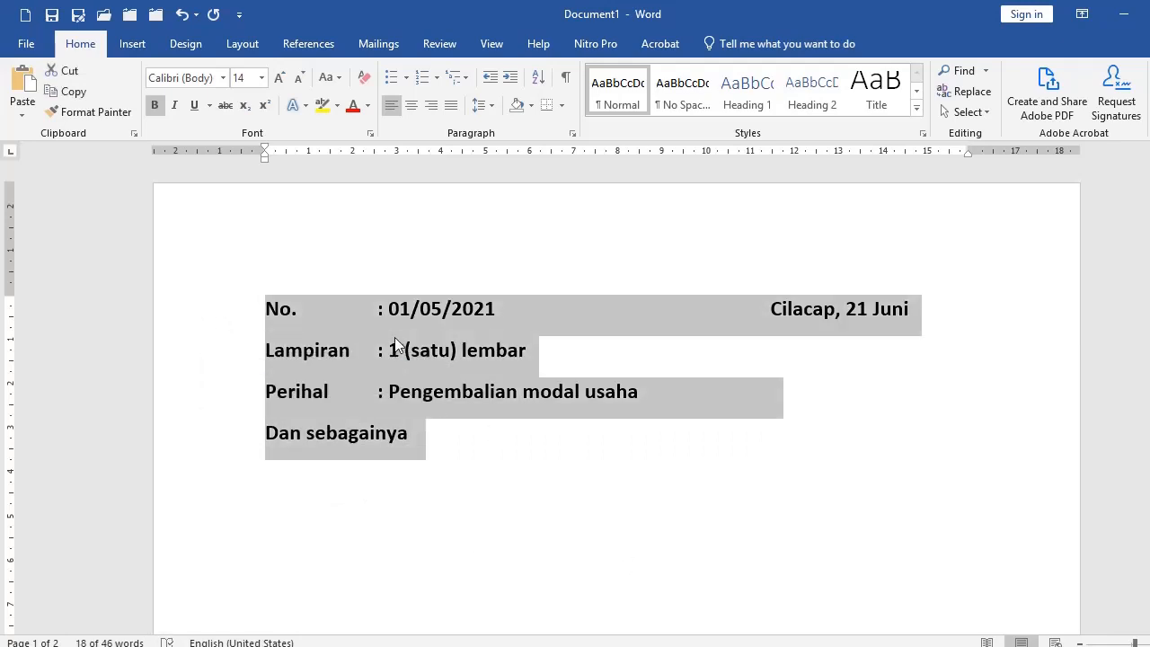
key("Delete")
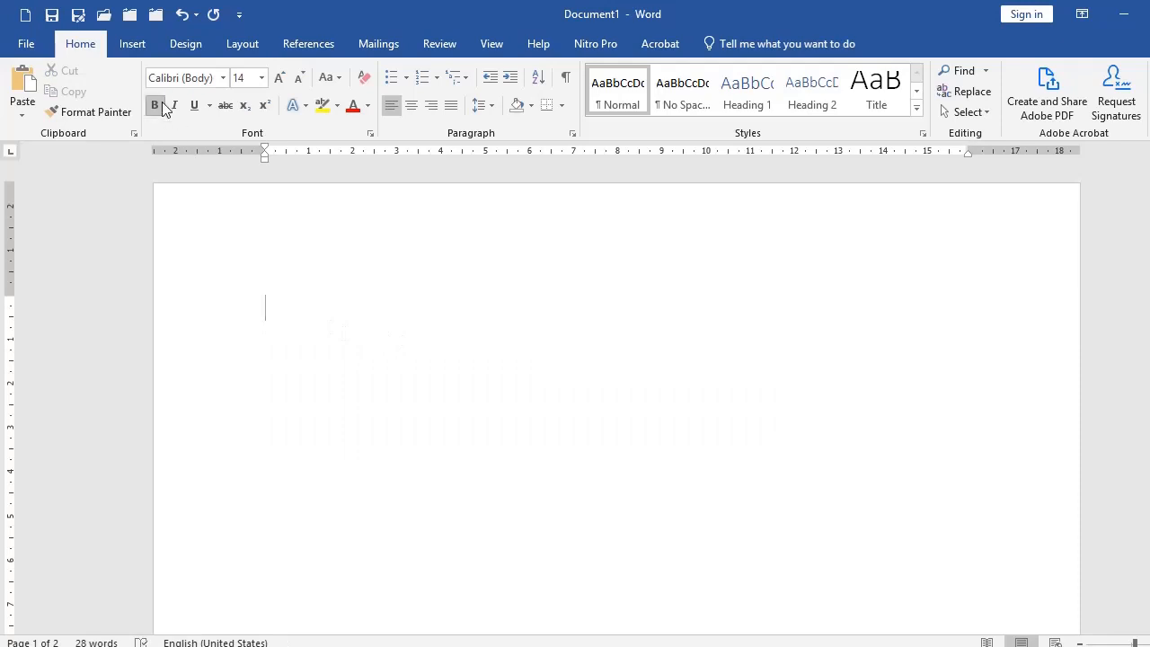
Step: Insert a four-column, one-row table from the Insert tab's Table grid
left_click(134, 47)
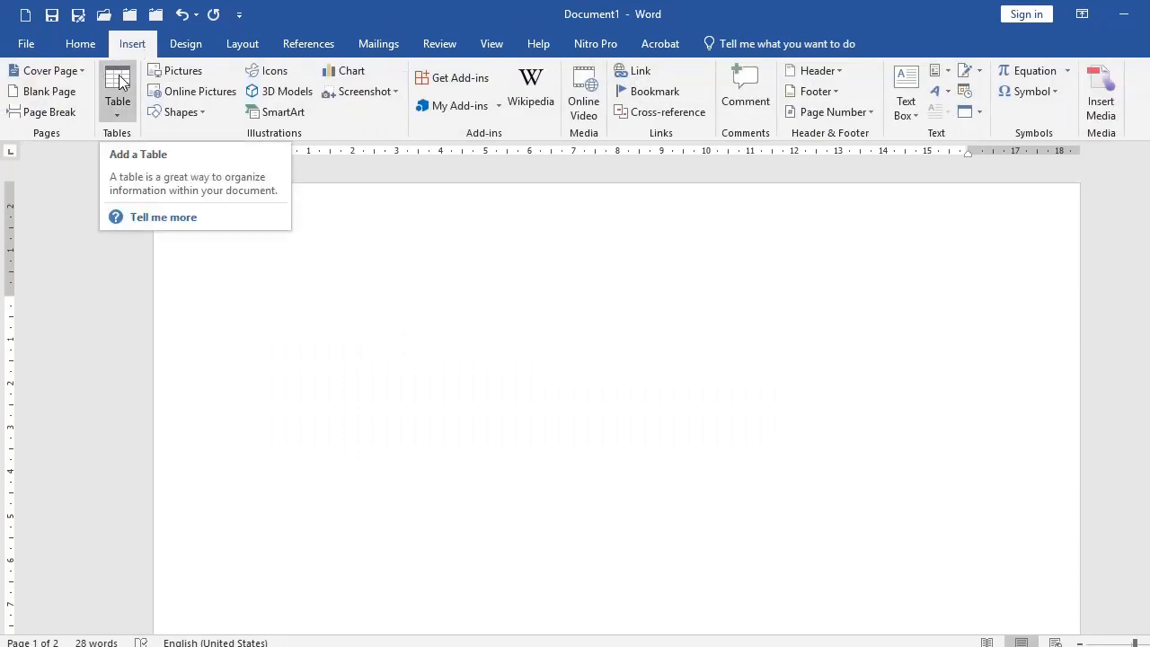
left_click(121, 83)
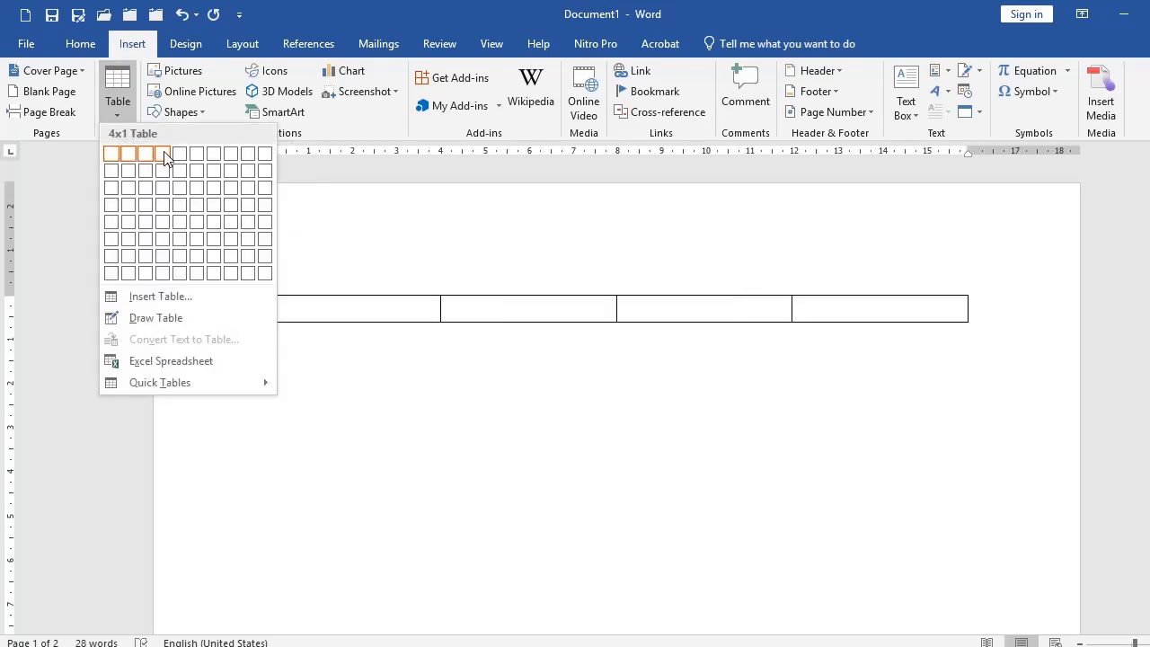
left_click(163, 153)
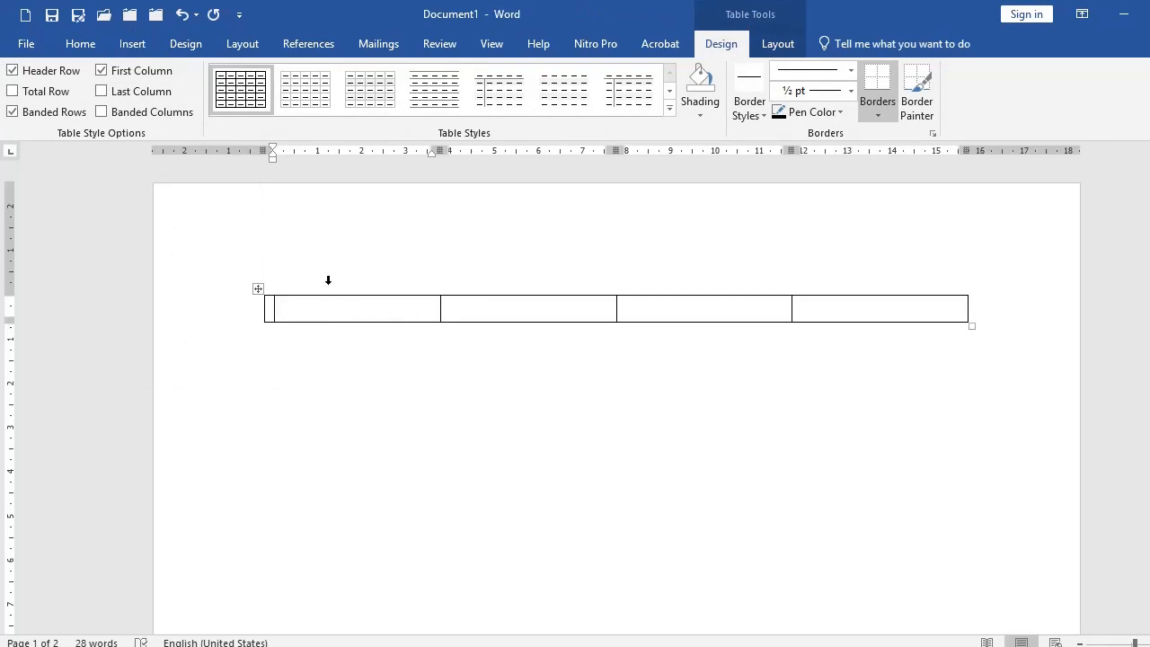
Step: Type 'Nomor', 'Lamp.' and 'Hal.' on three lines in the first cell
type("Nomor")
key("Return")
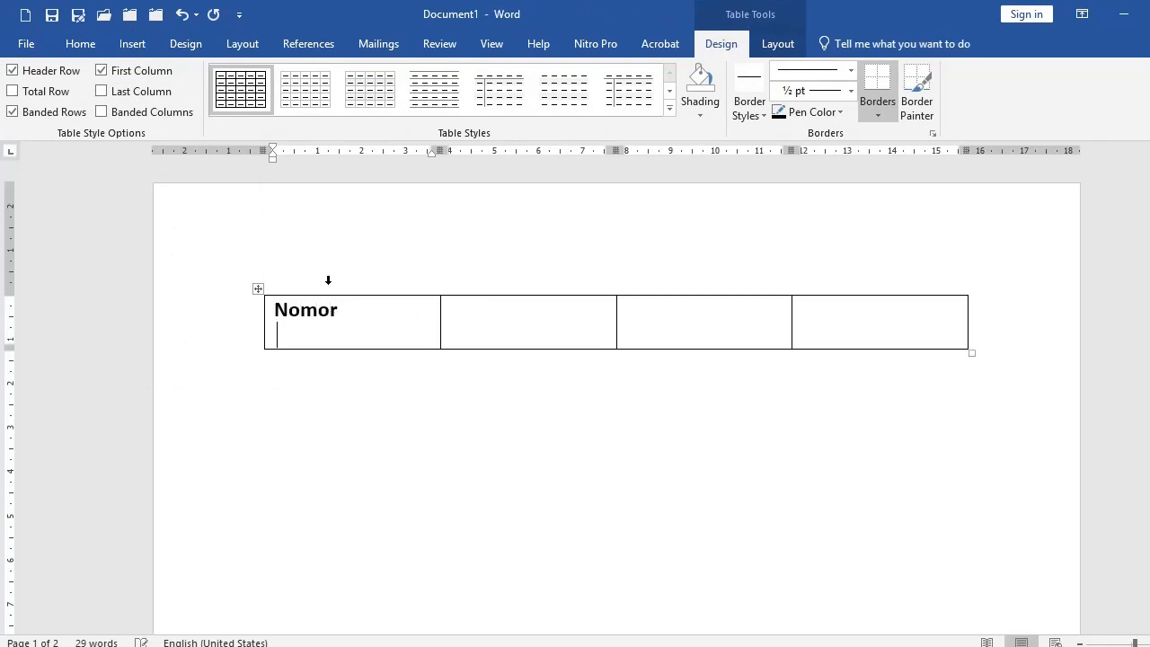
type("Lampo")
key("BackSpace")
type(".")
key("Return")
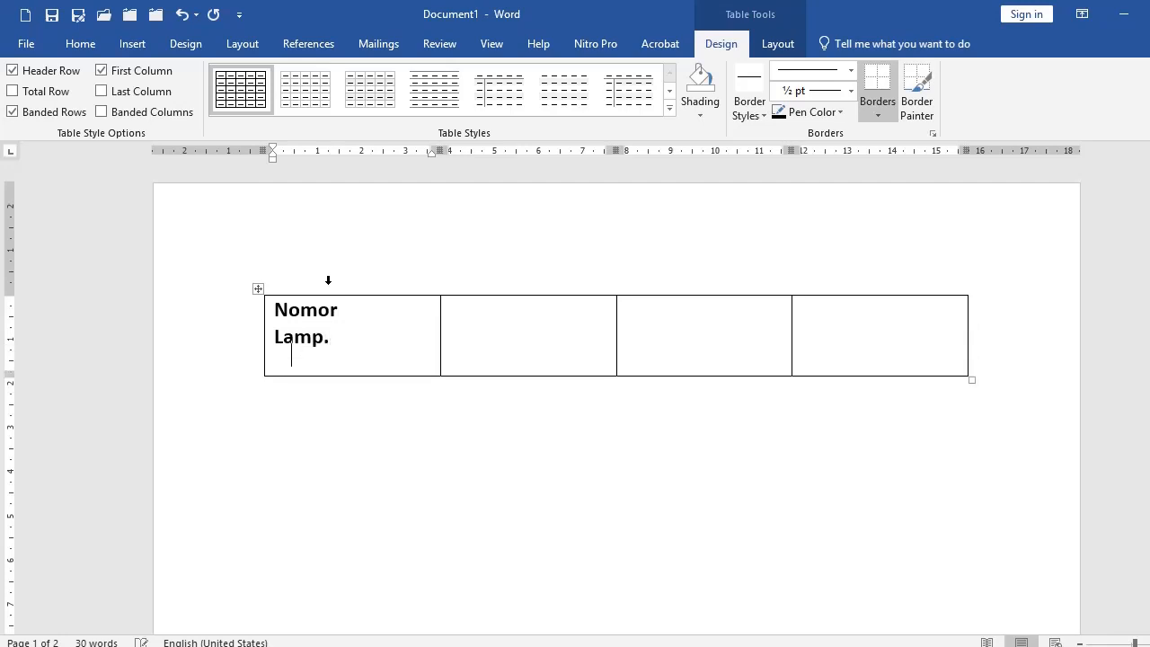
type("Hal.")
key("Tab")
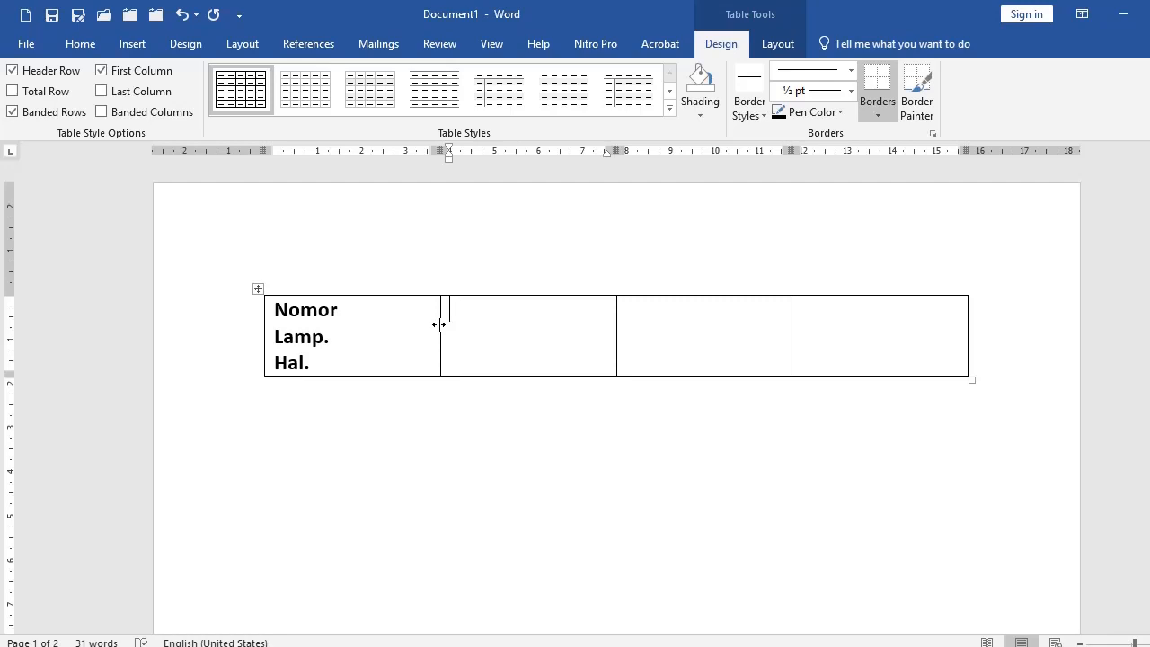
Step: Narrow the first column and make the second column just wide enough for colons
left_click_drag(438, 324, 347, 325)
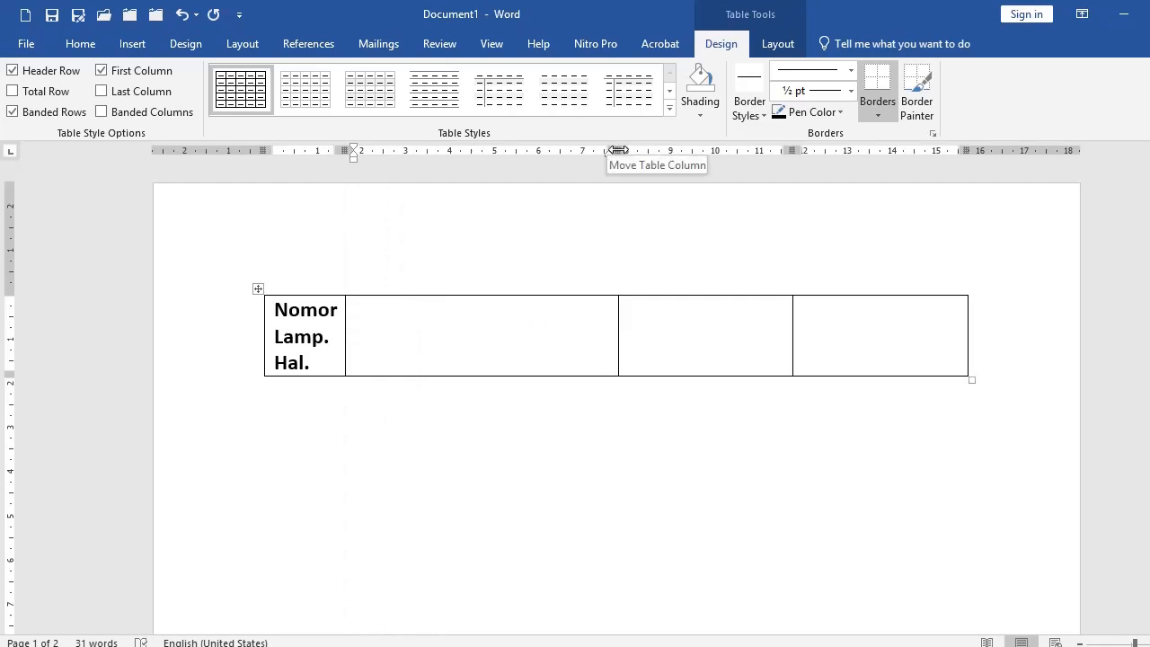
mouse_move(618, 150)
left_mouse_down()
mouse_move(400, 150)
mouse_move(363, 167)
left_mouse_up()
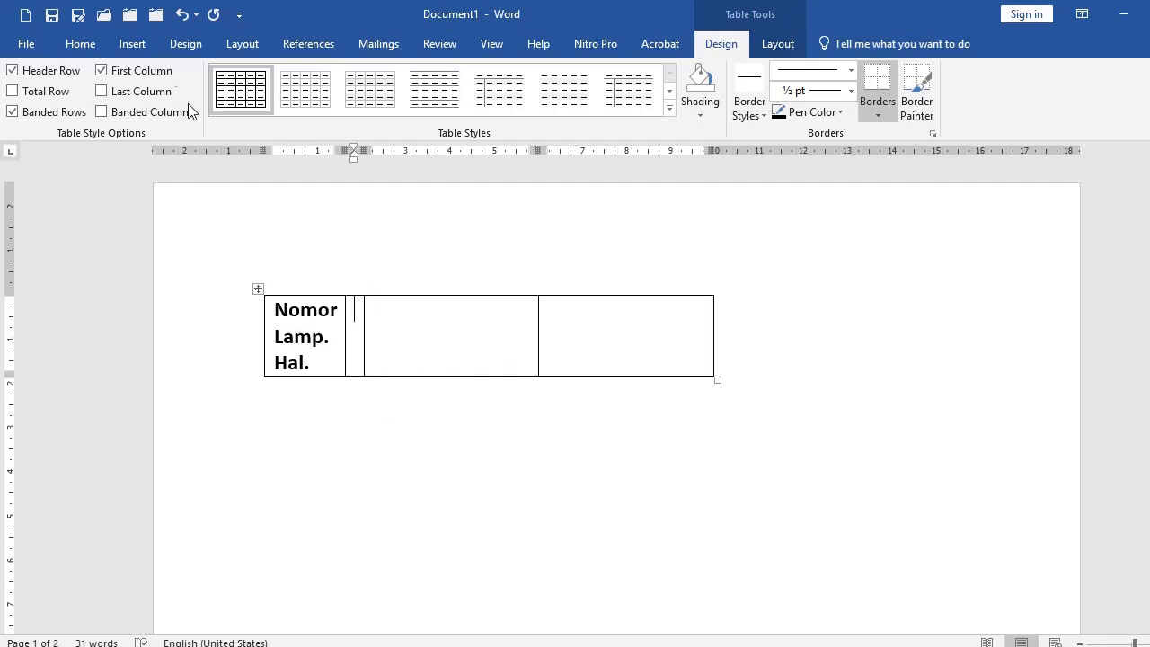
left_click(181, 14)
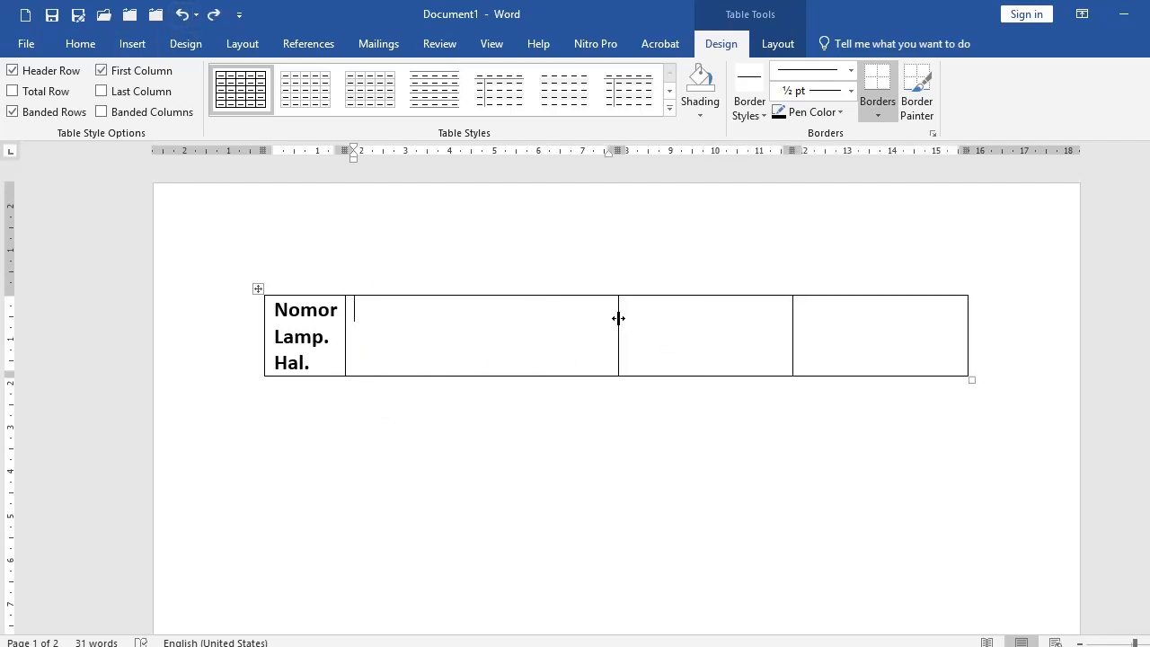
left_click_drag(618, 318, 359, 354)
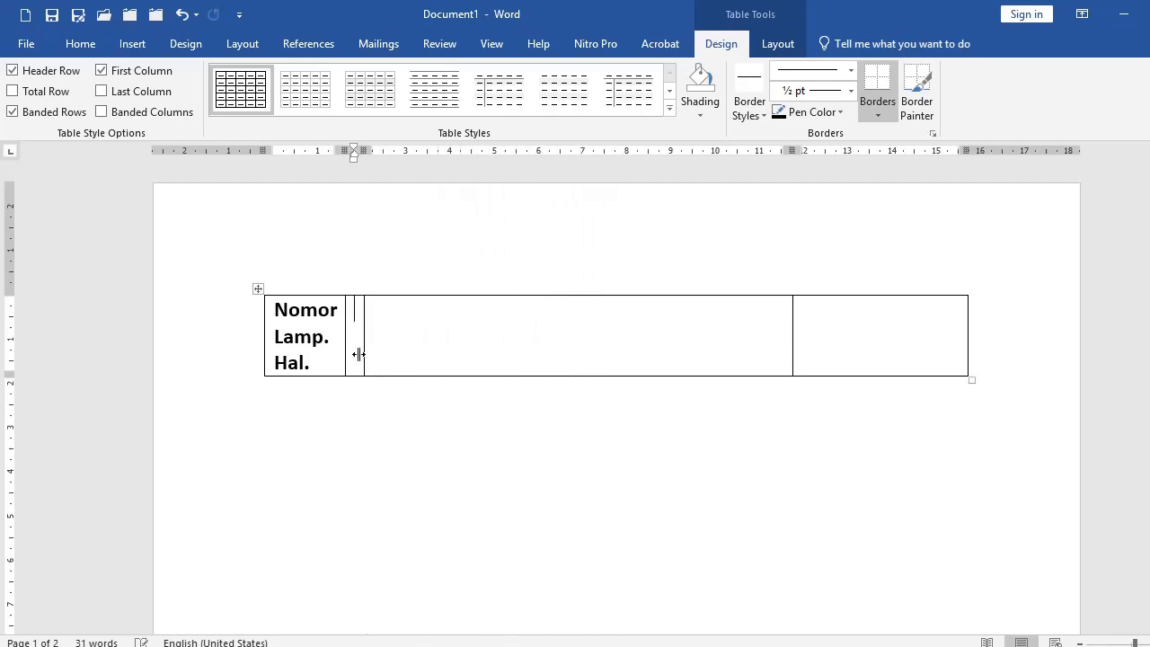
Step: Put a colon on each of the three lines in column two and select the table
type(":")
key("Return")
type(":")
key("Return")
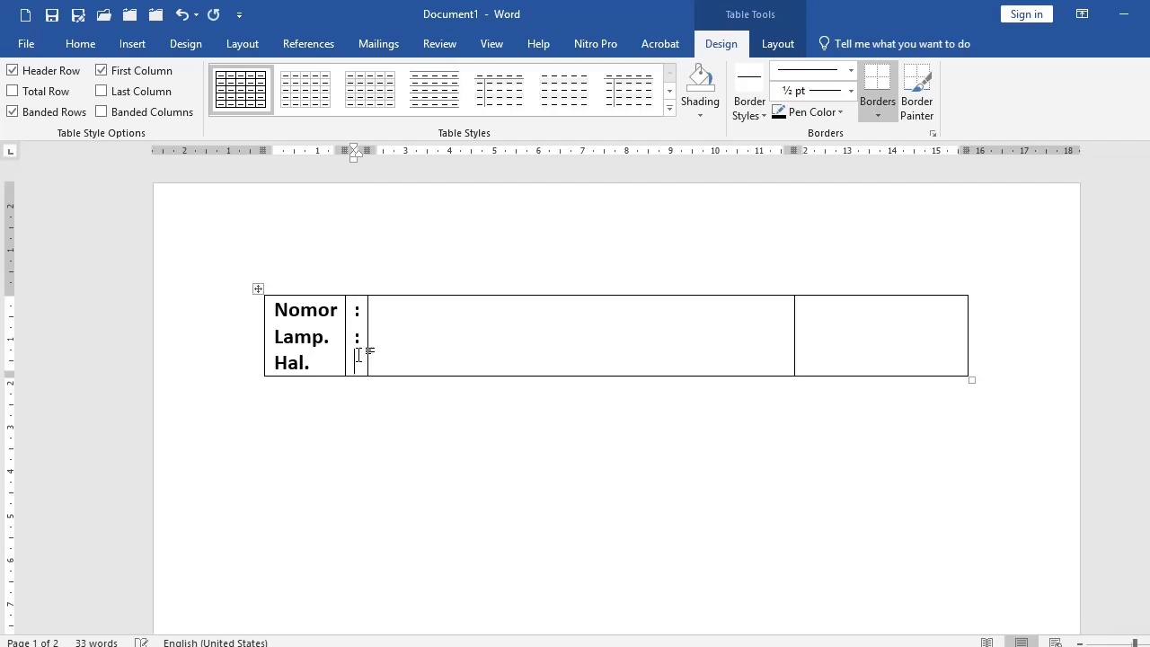
type(":")
left_click(213, 355)
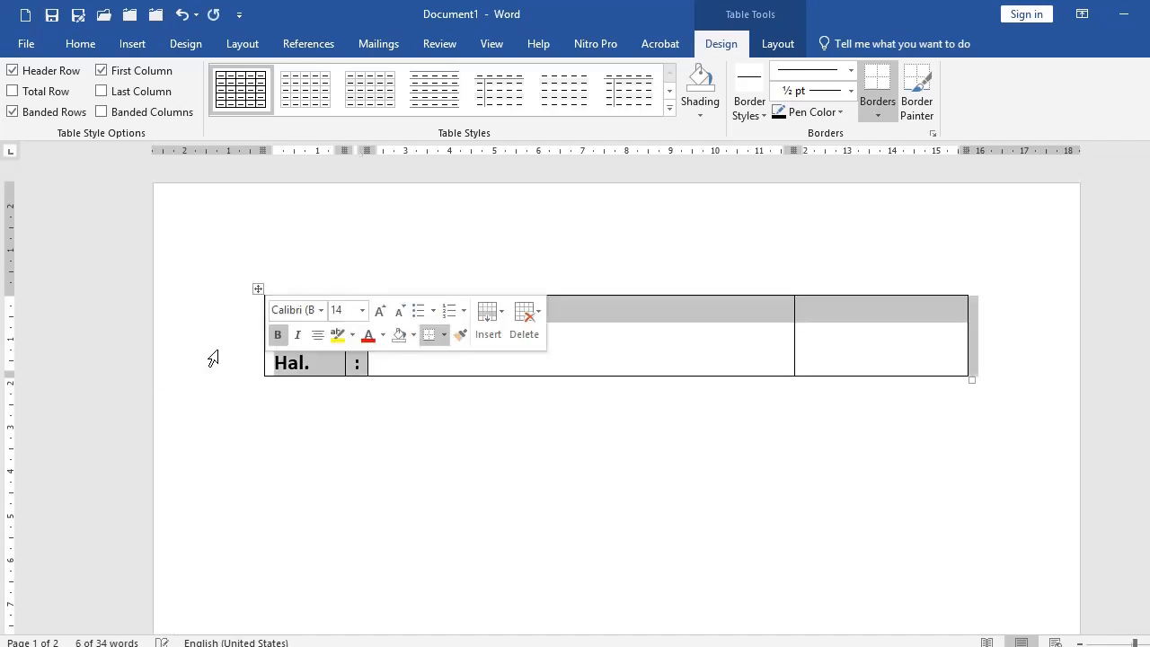
left_click(436, 325)
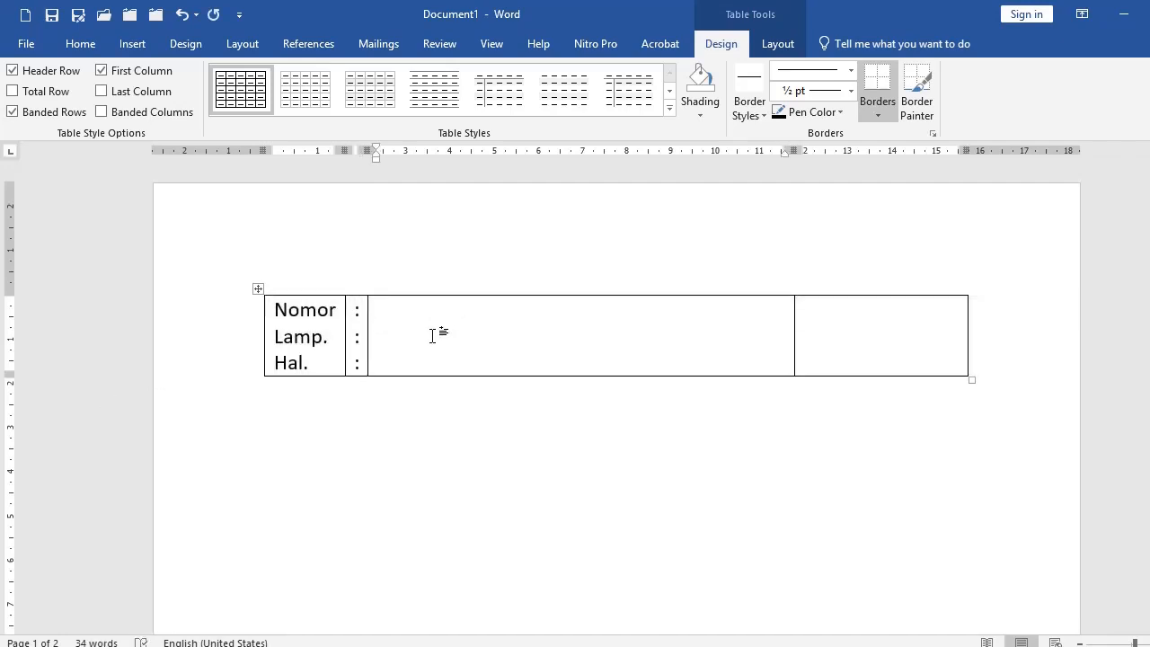
Step: Enter 0185/52/2021, '1 (satu) lembar' and 'Permohoan dana sambutan HUT RI ke 78 Kel. Karangtaluan'
type("0185/52")
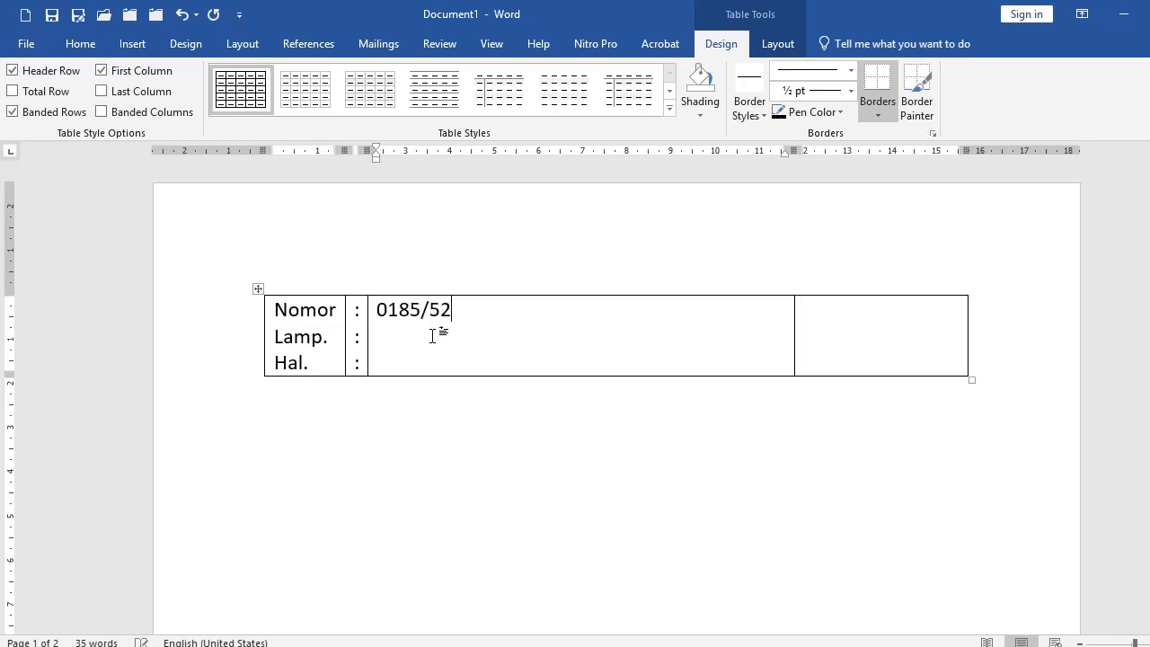
type("/2021")
key("Return")
type("1 (satu")
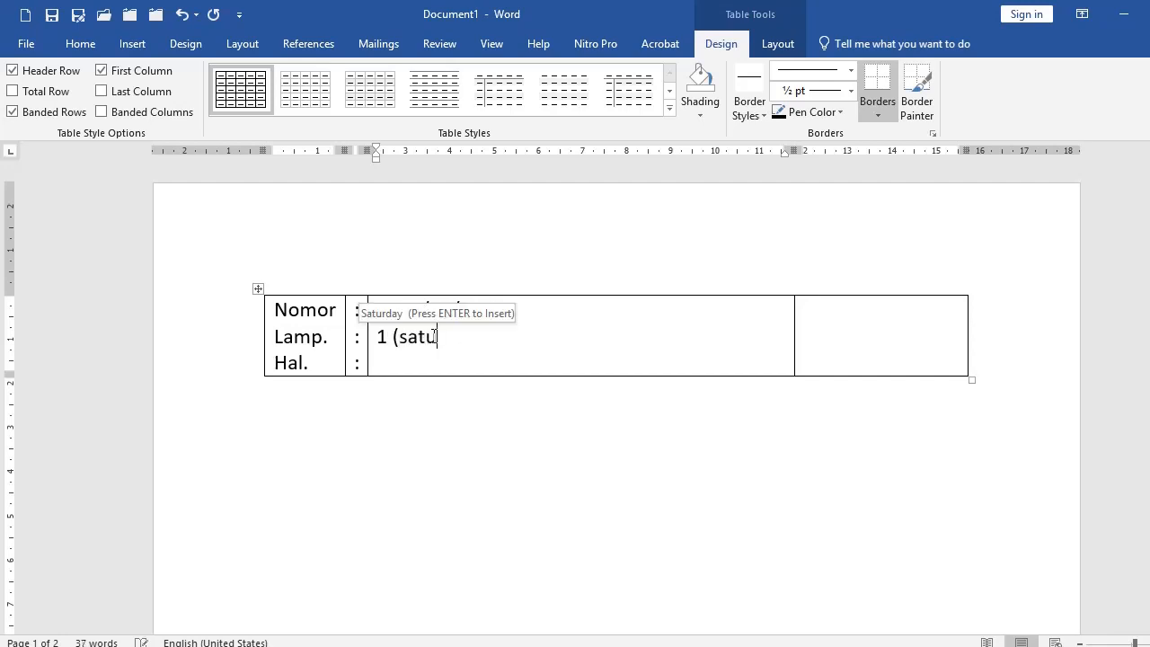
type(") lembar")
key("Return")
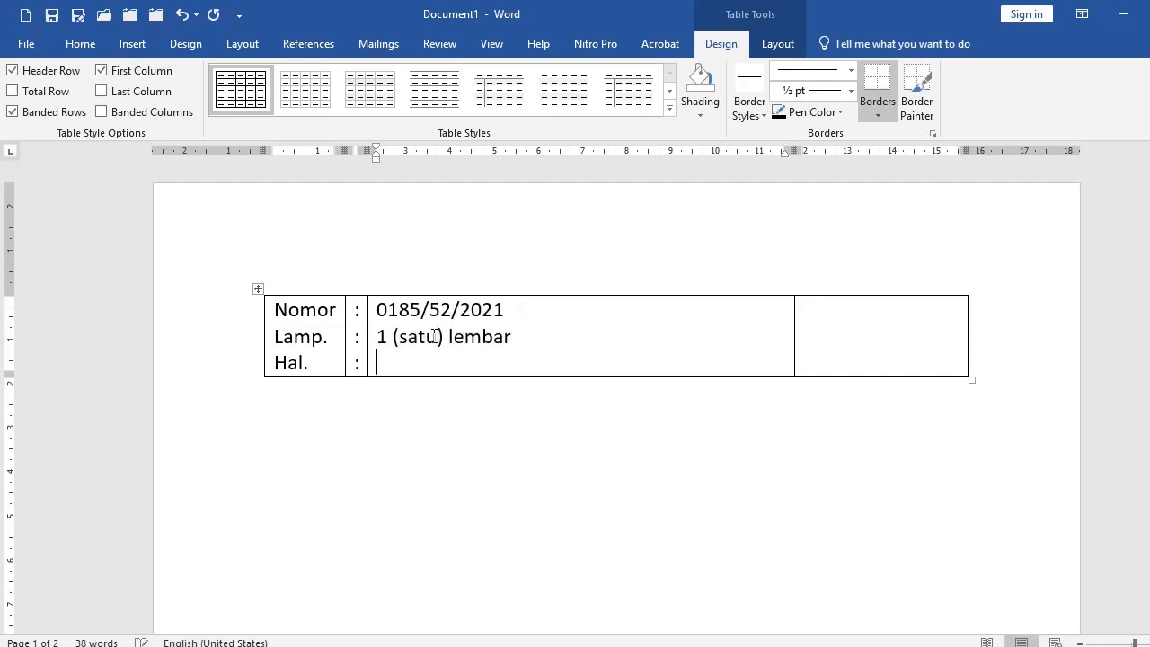
type("Permohoan")
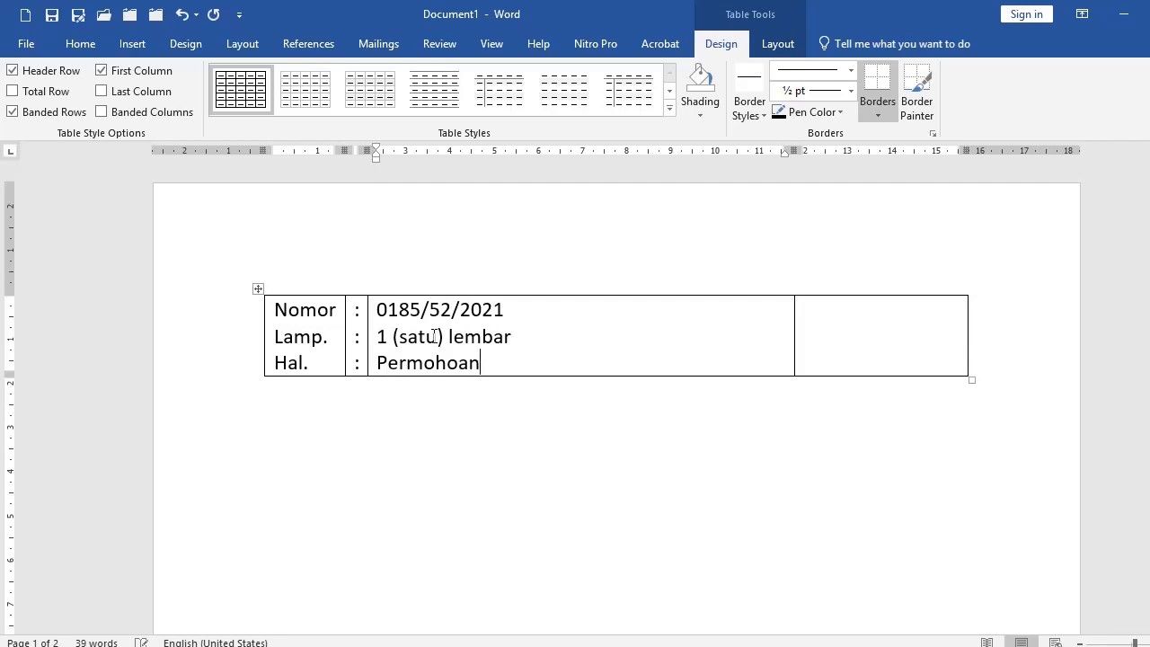
type(" dana sambuta")
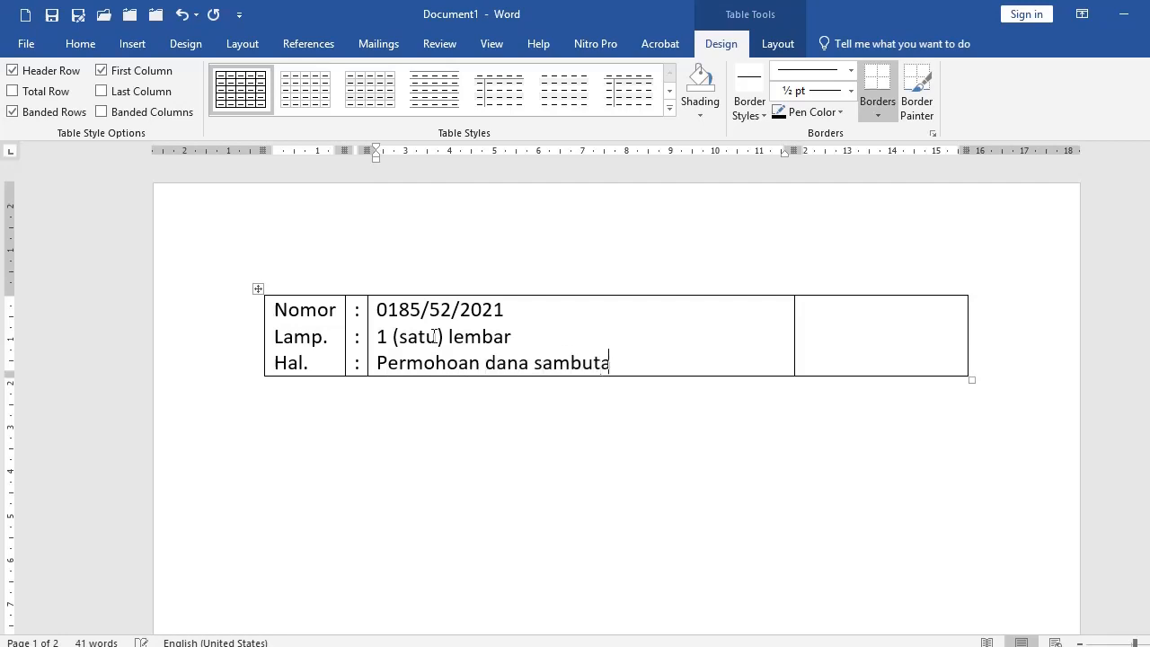
type("n HUT RI ke 7")
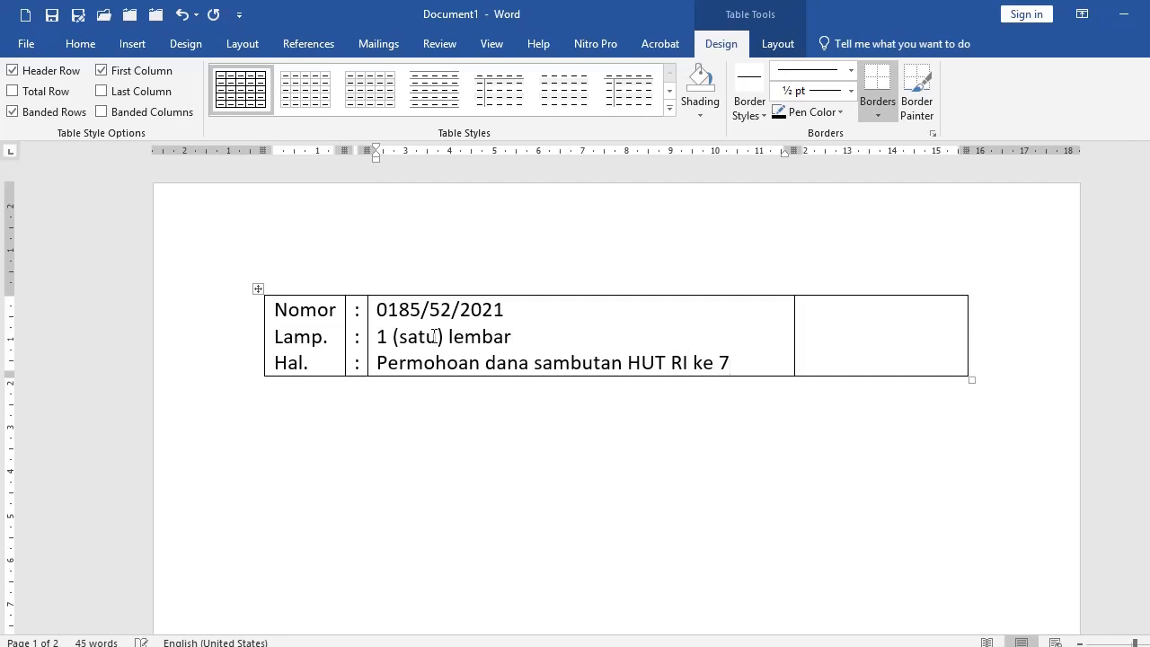
type("8 Kel. Ka")
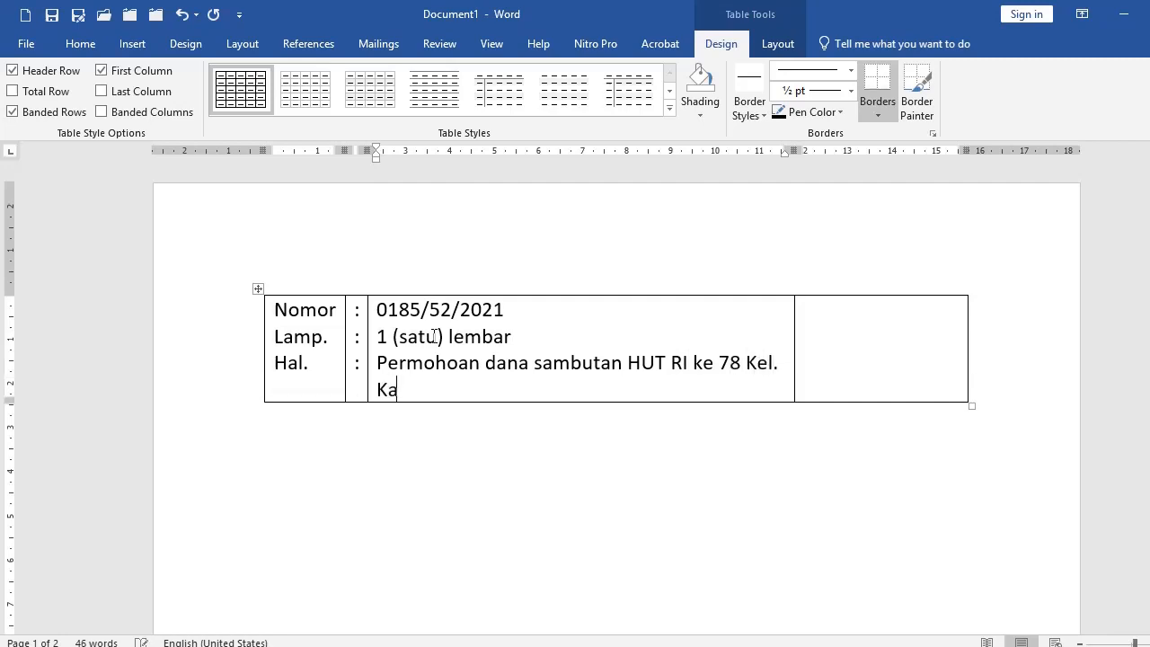
type("rangtalua")
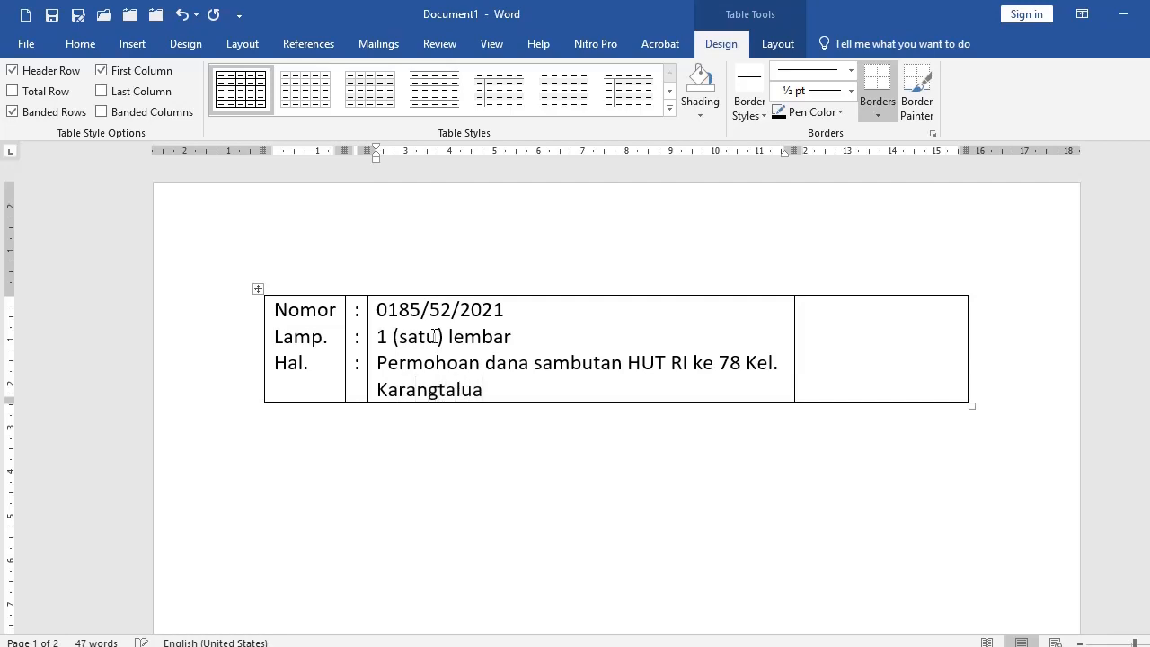
type("n")
Step: Narrow the value column and type 'Cilacap, 27 Juli 2018' in the right cell
left_click_drag(793, 336, 739, 336)
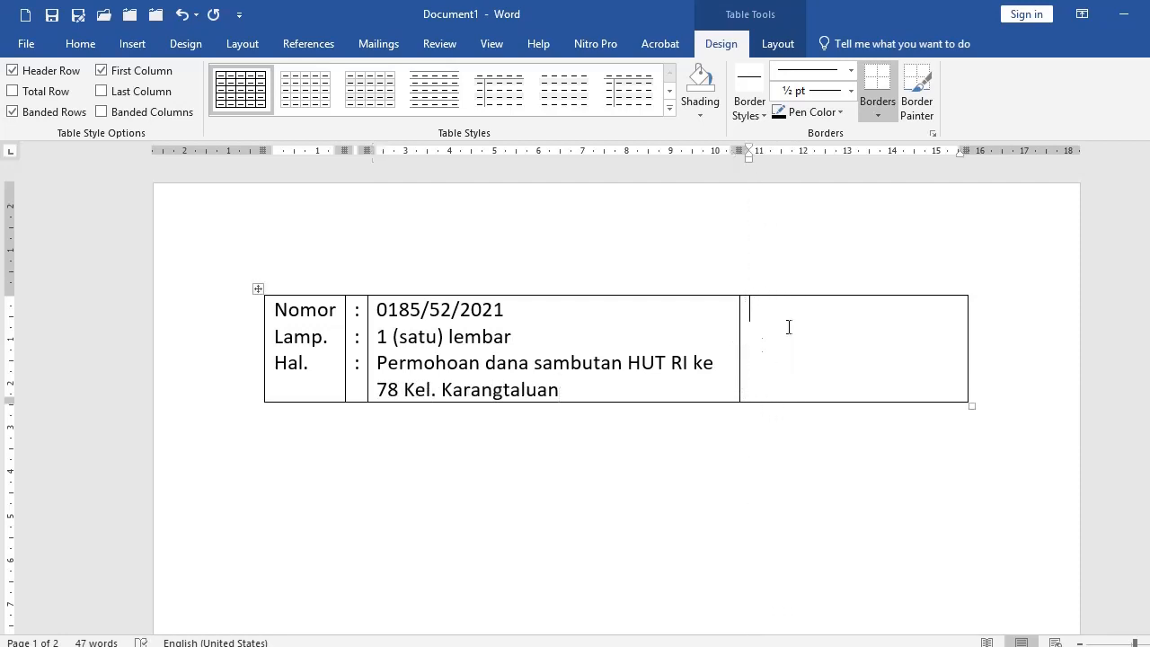
left_click_drag(739, 335, 730, 336)
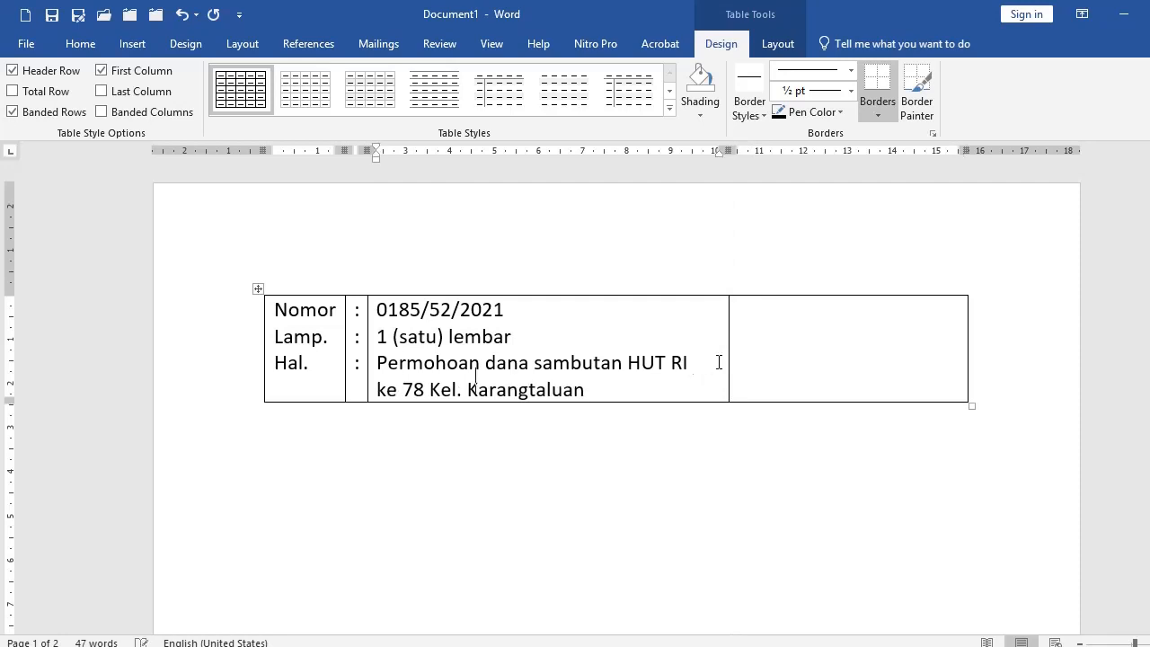
left_click(800, 324)
type("Cilacap, 2")
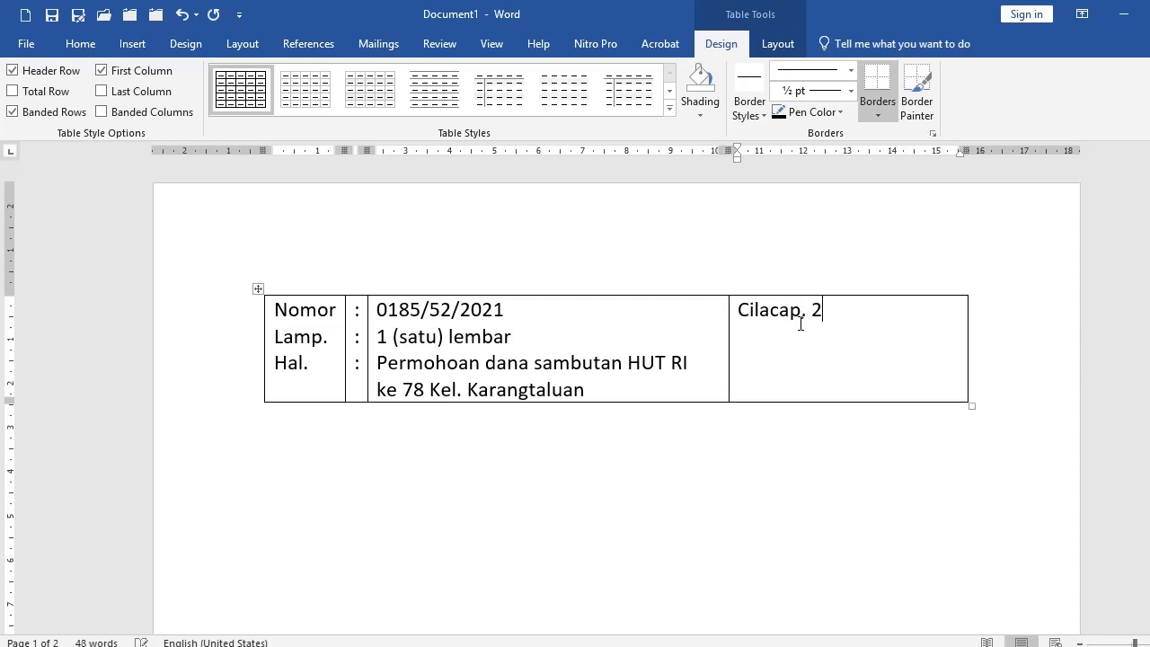
type("7 Juli 2018")
key("Return")
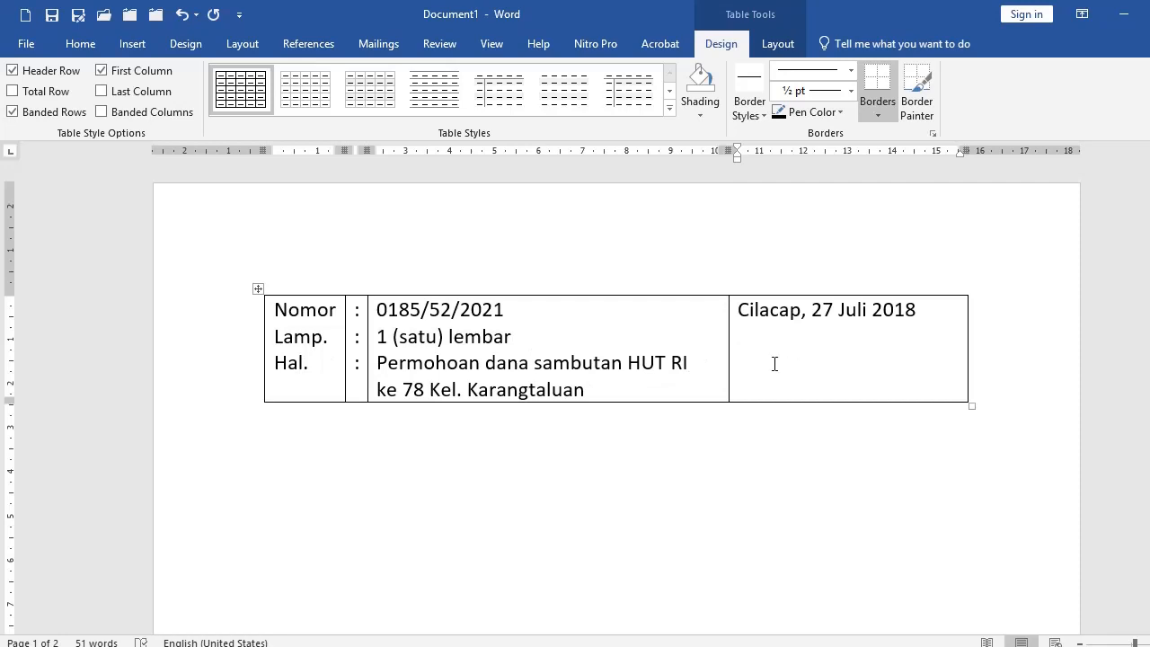
Step: Below the date, type 'Kepada Yth.', the recipient's name, street address and city
type("Kepada YHth.\\")
key("Return")
type("Bapak DIdi")
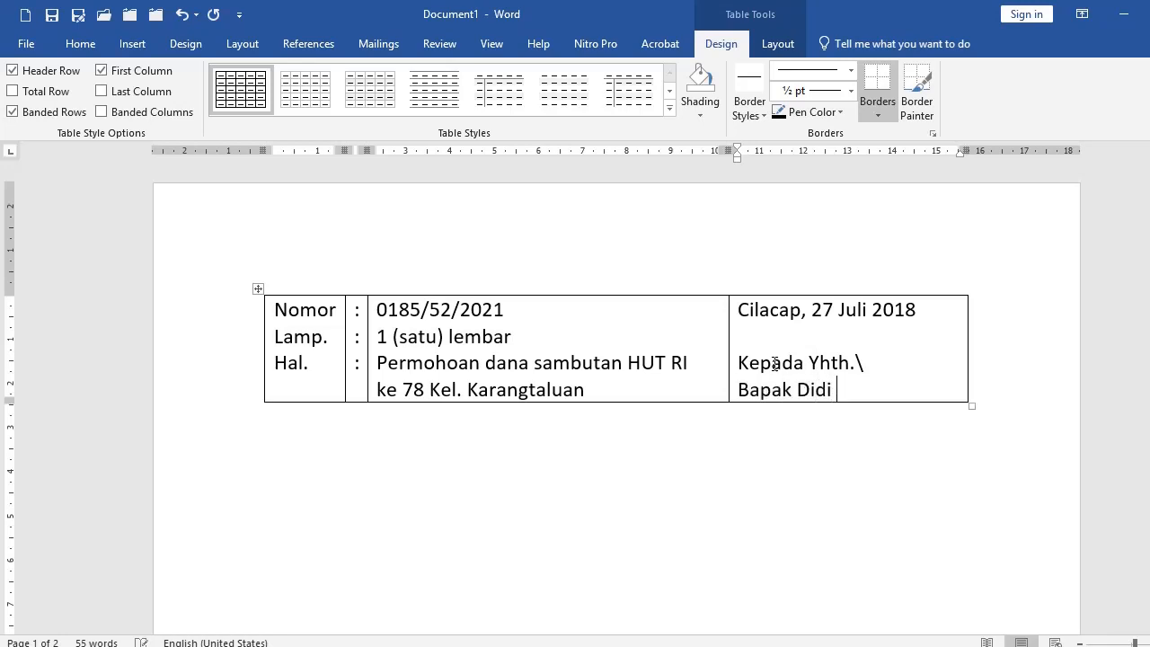
type(" Lukadipipi")
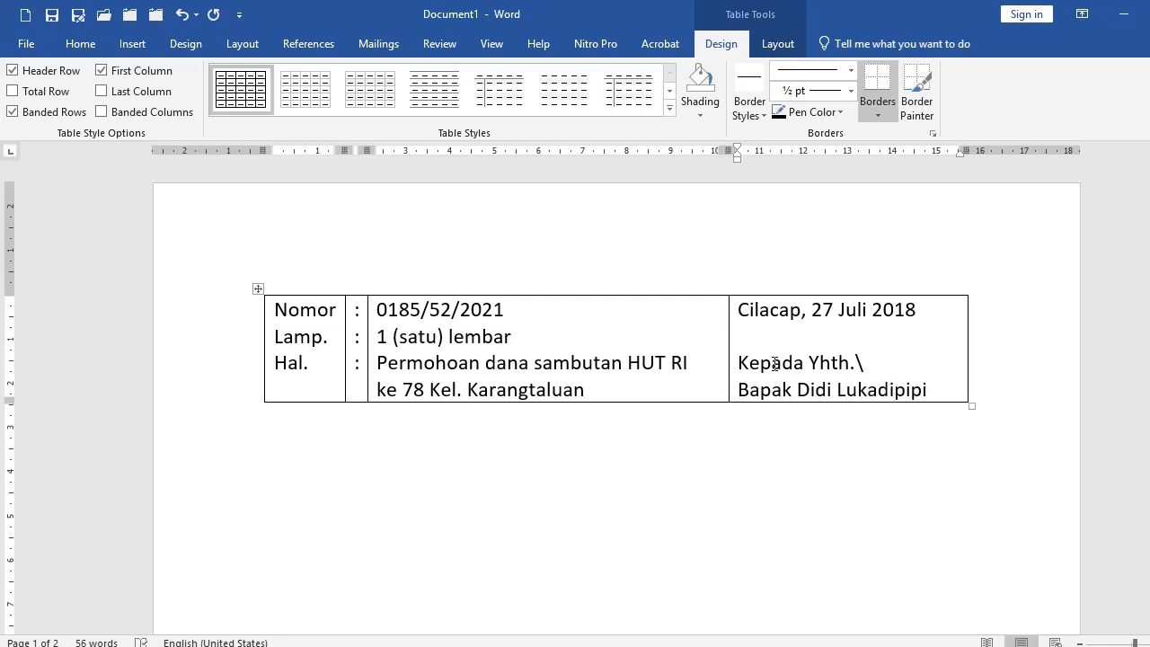
key("Return")
type("Jl")
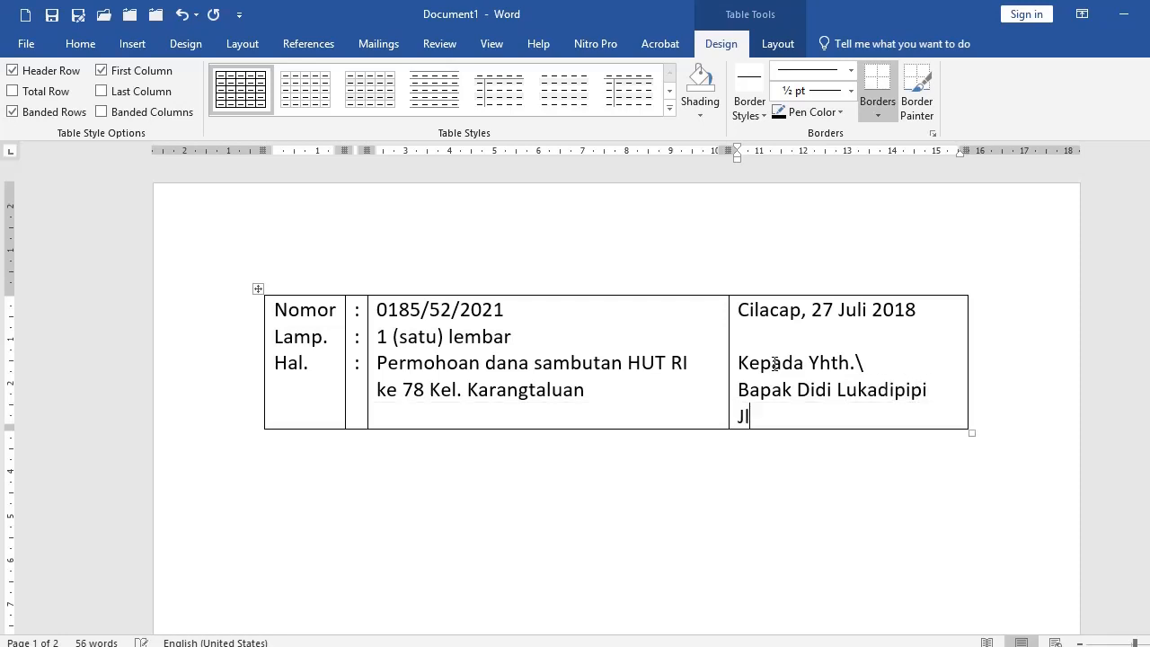
type(". Kalimantan No. 10")
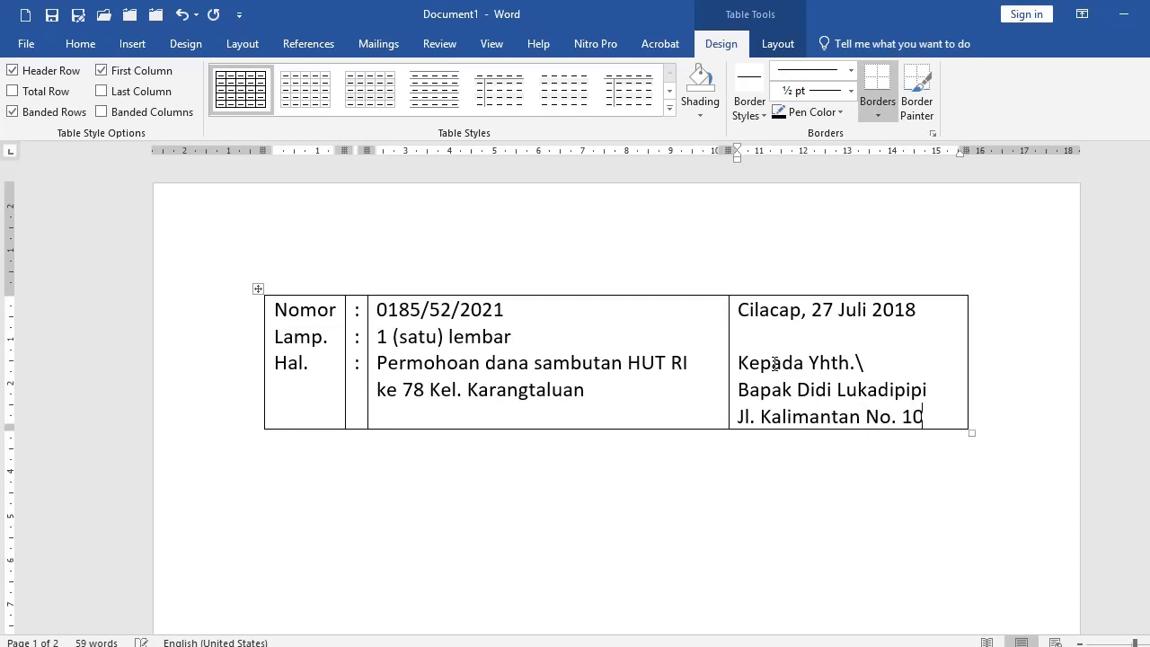
key("Return")
type("Cilacap")
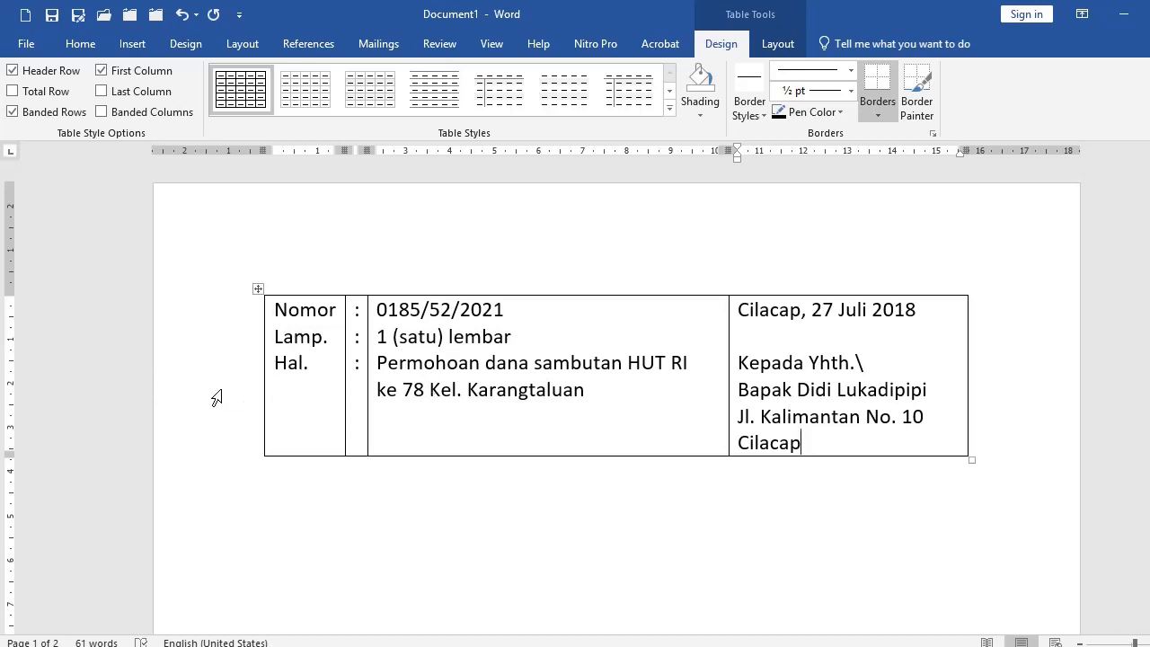
Step: Select the header table and apply No Border from the Home Borders list
left_click(223, 363)
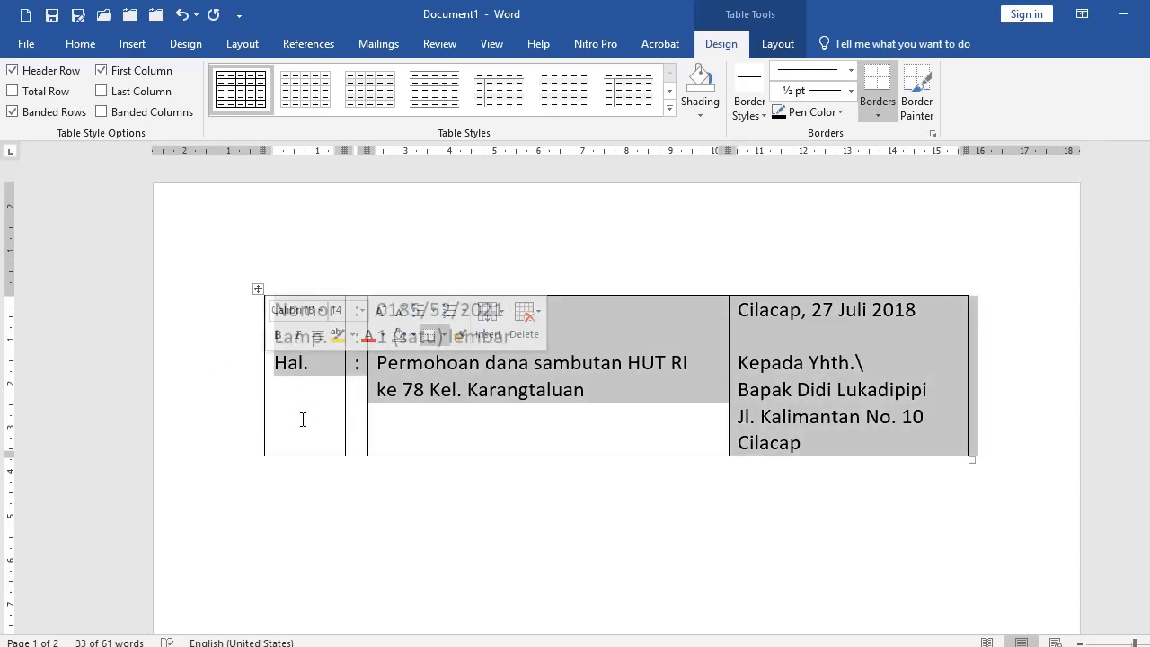
left_click(99, 45)
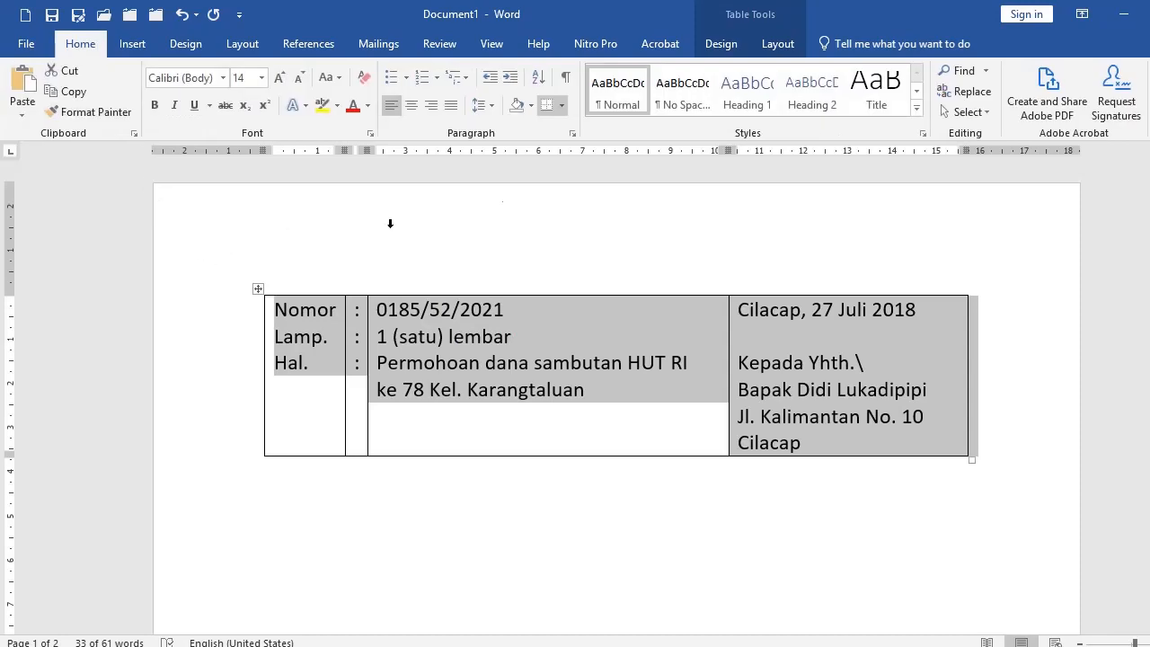
left_click(561, 105)
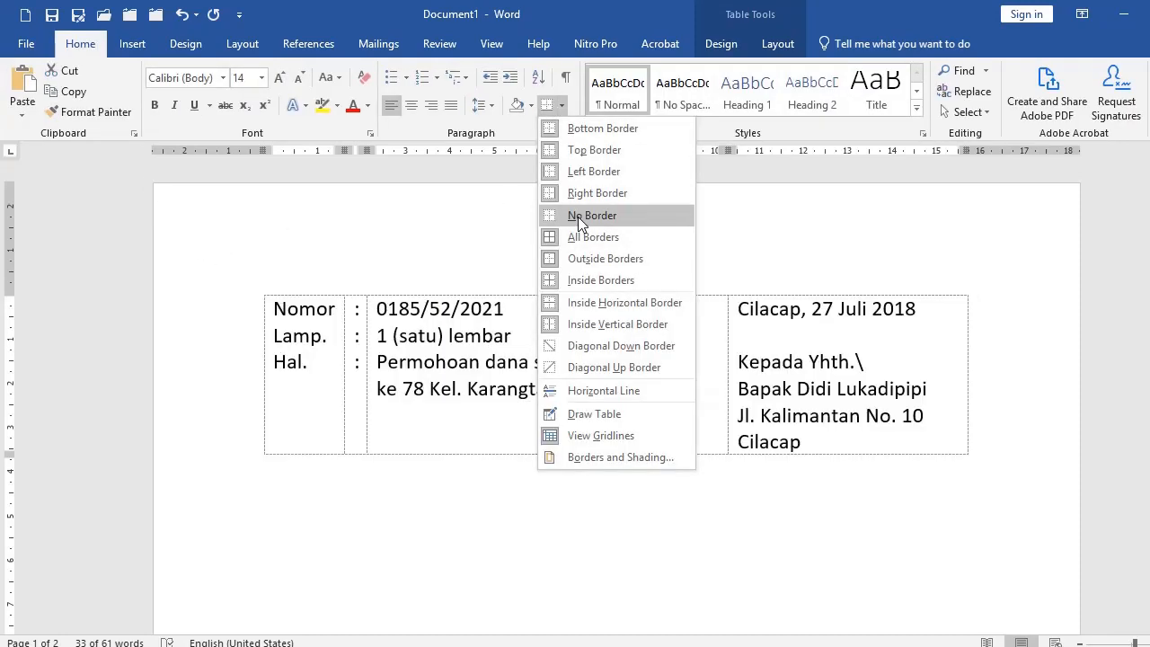
left_click(578, 217)
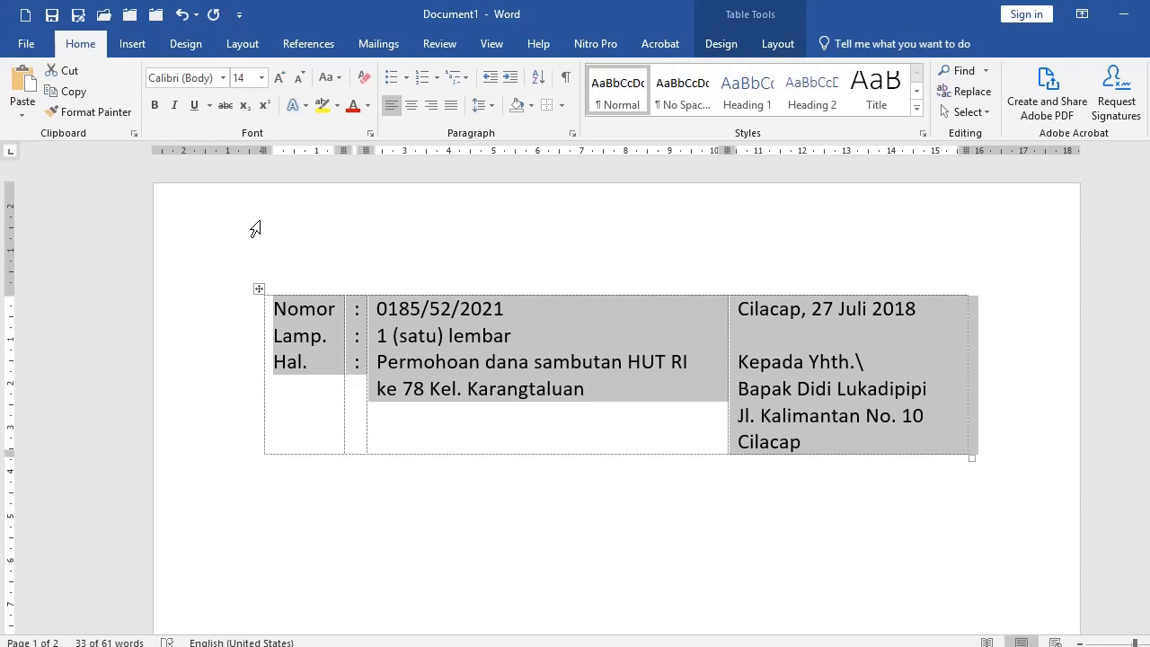
key("ctrl+p")
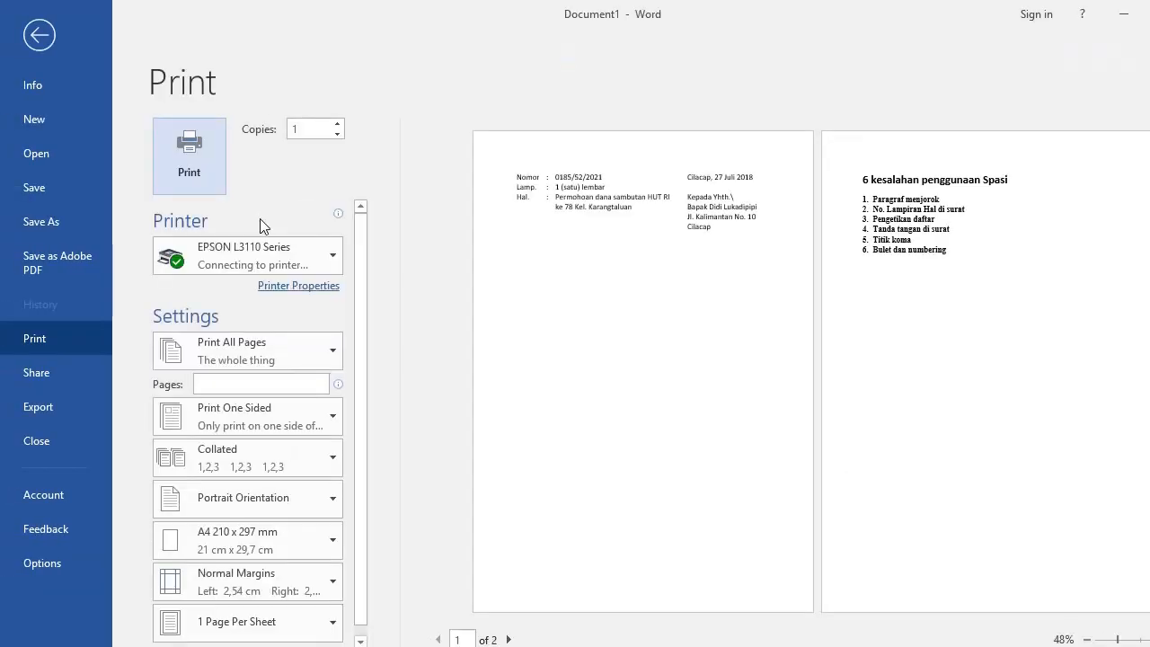
scroll(595, 201, "up", 7)
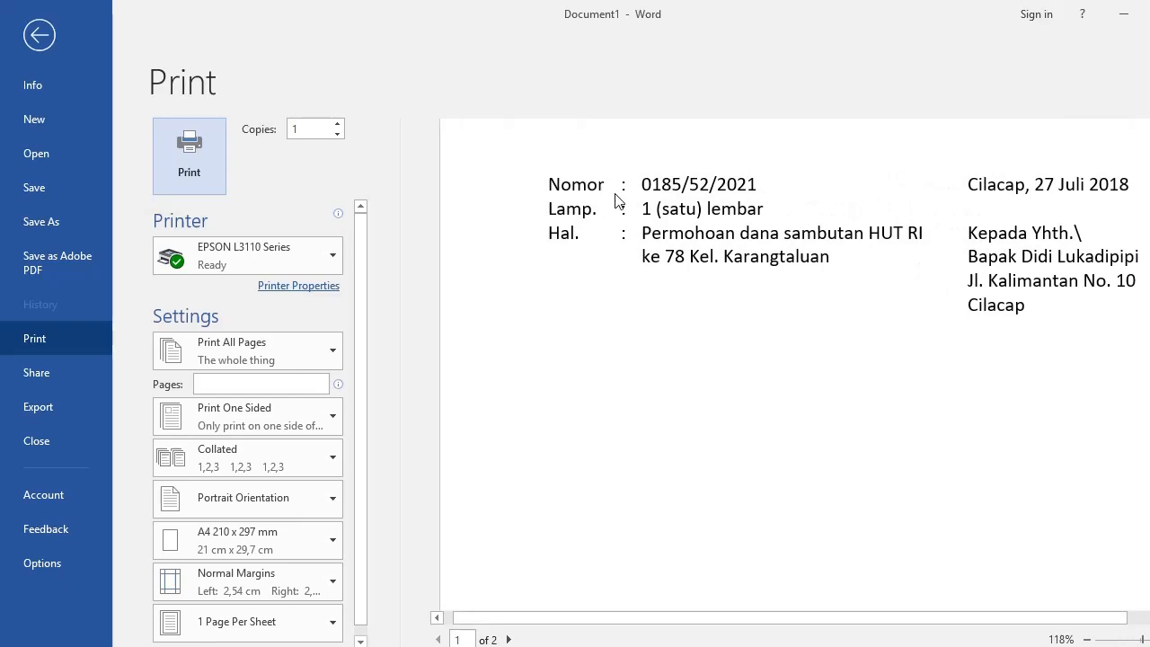
left_click(34, 36)
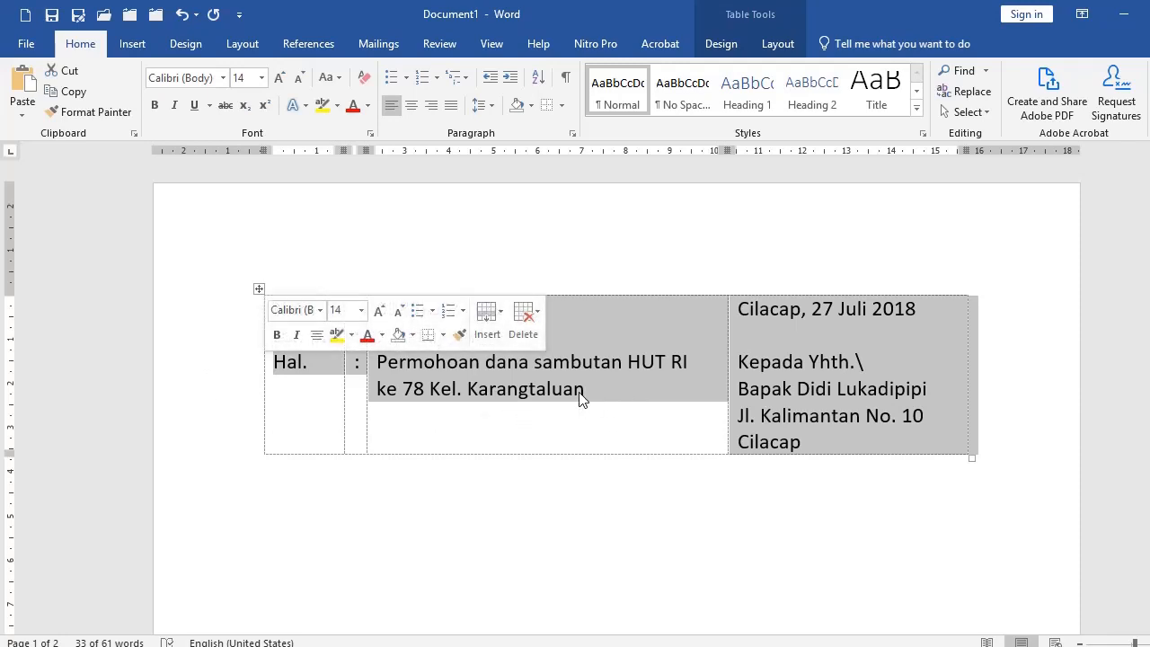
left_click(562, 105)
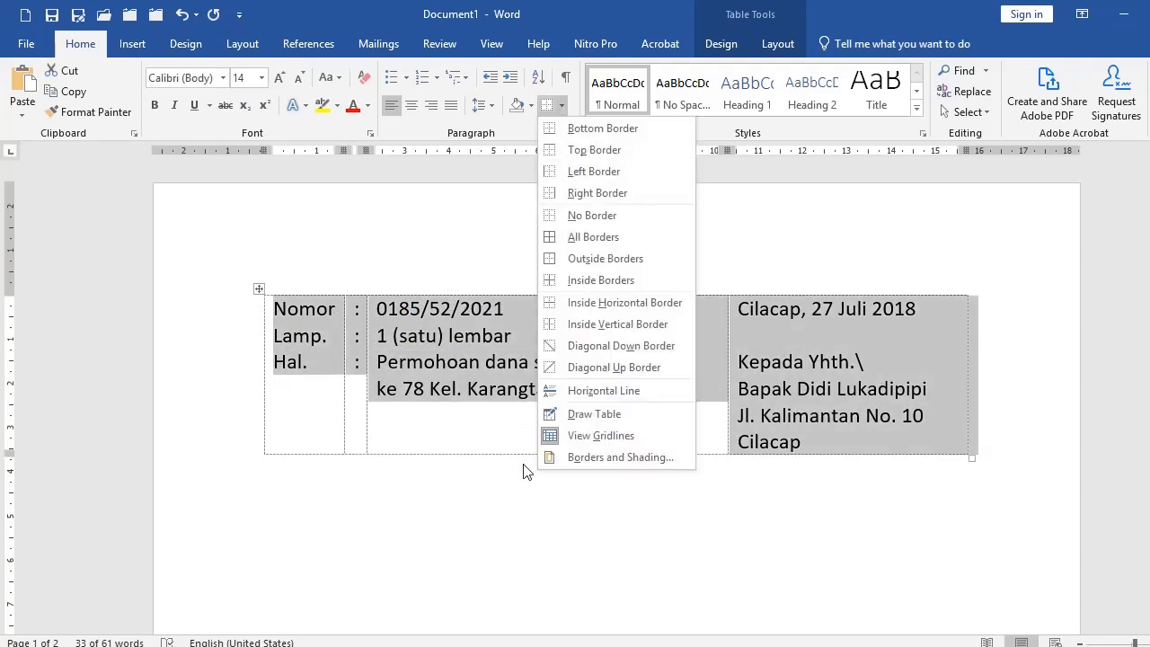
left_click(586, 436)
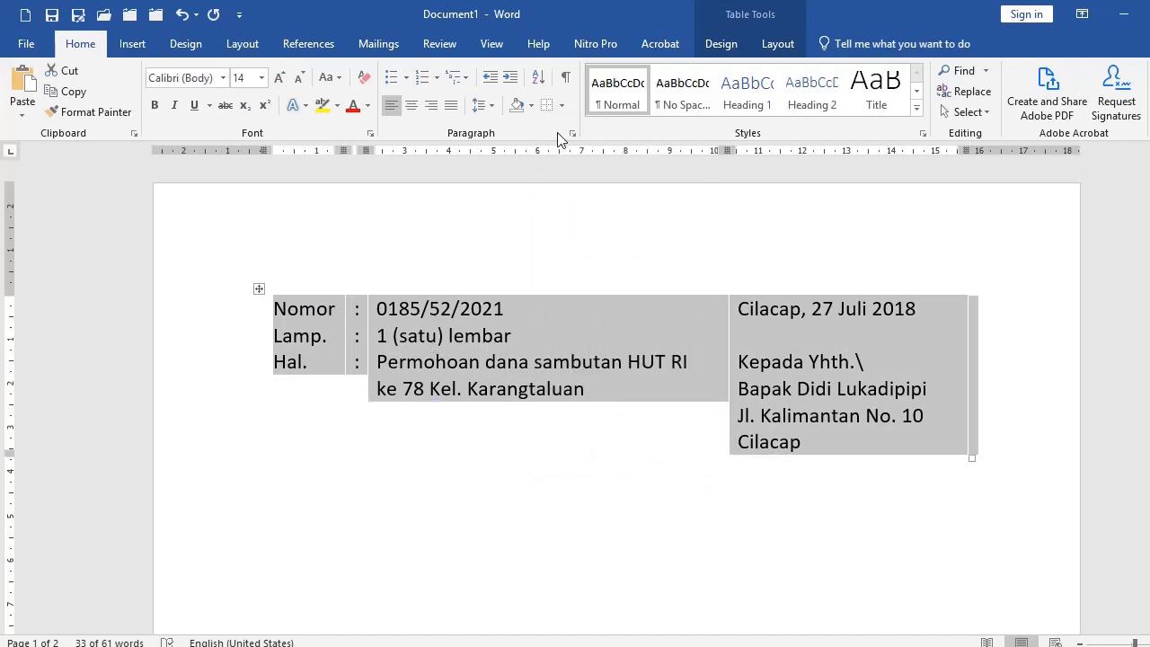
left_click(561, 104)
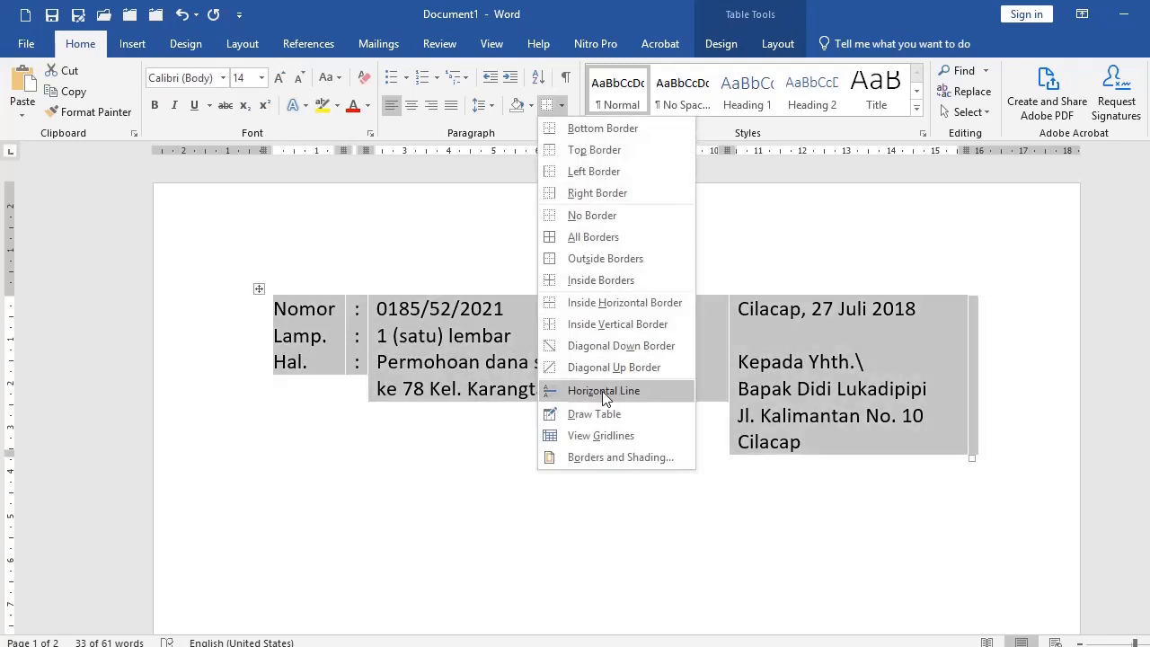
left_click(598, 437)
left_click(459, 529)
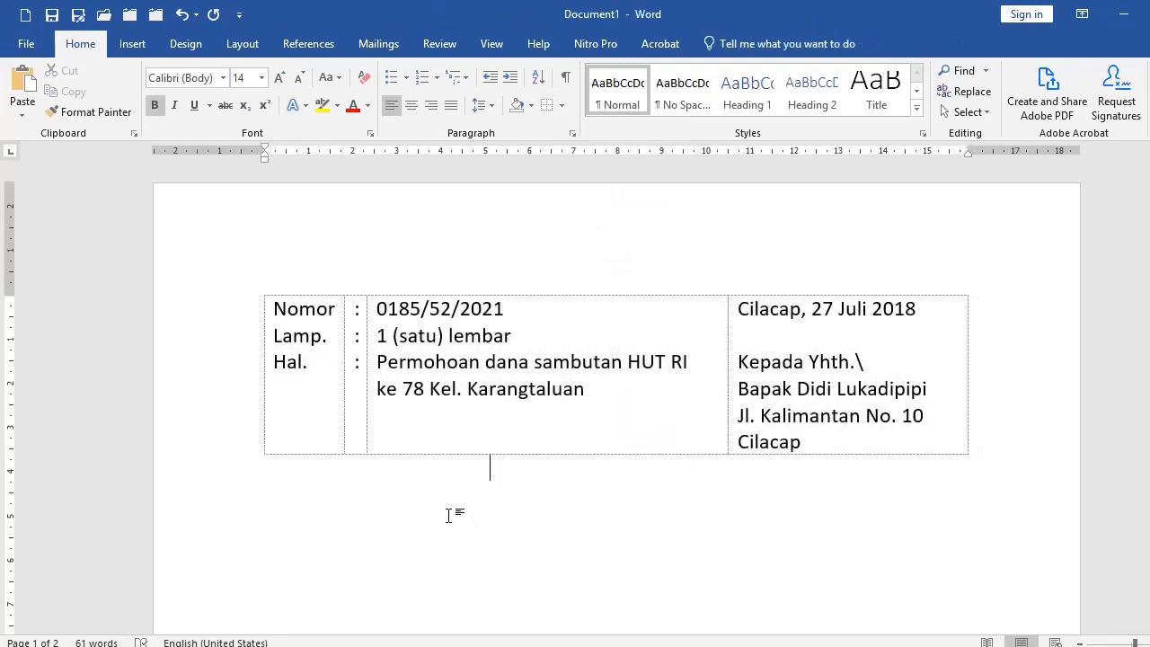
scroll(453, 503, "down", 10)
scroll(465, 482, "up", 5)
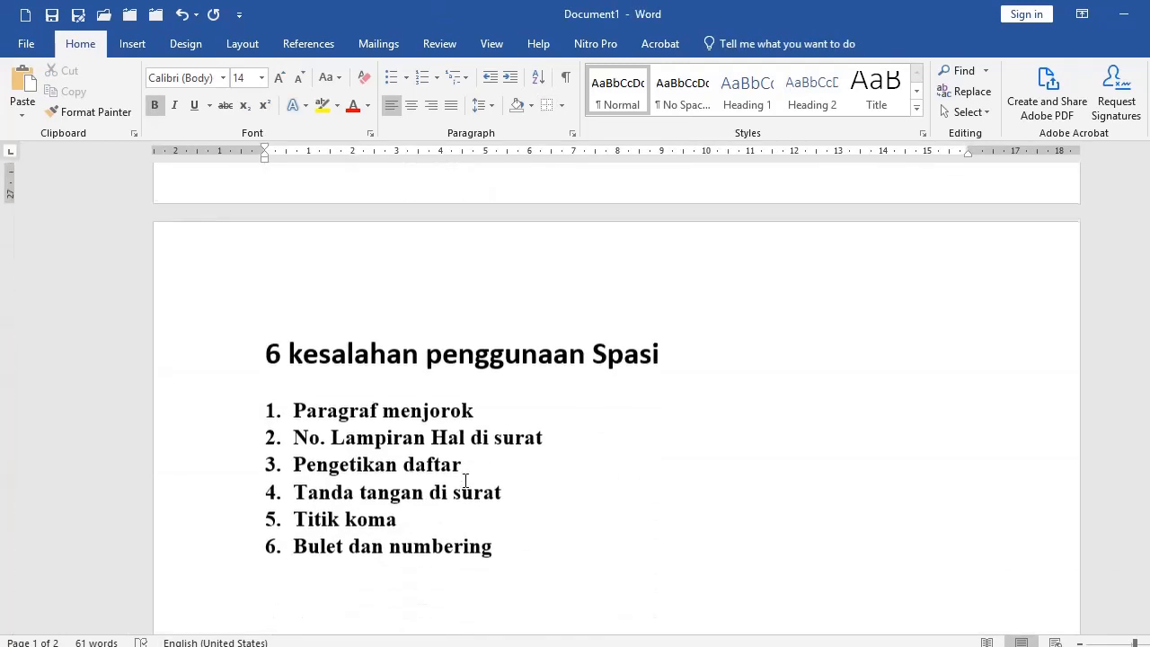
left_click(579, 435)
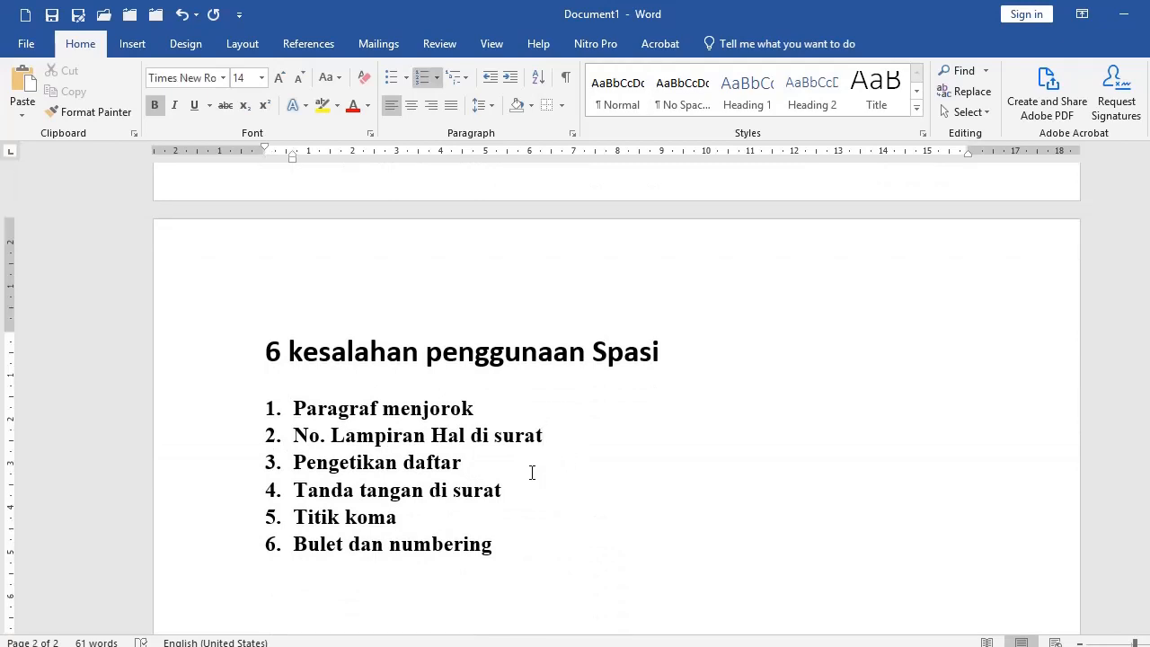
scroll(498, 462, "up", 10)
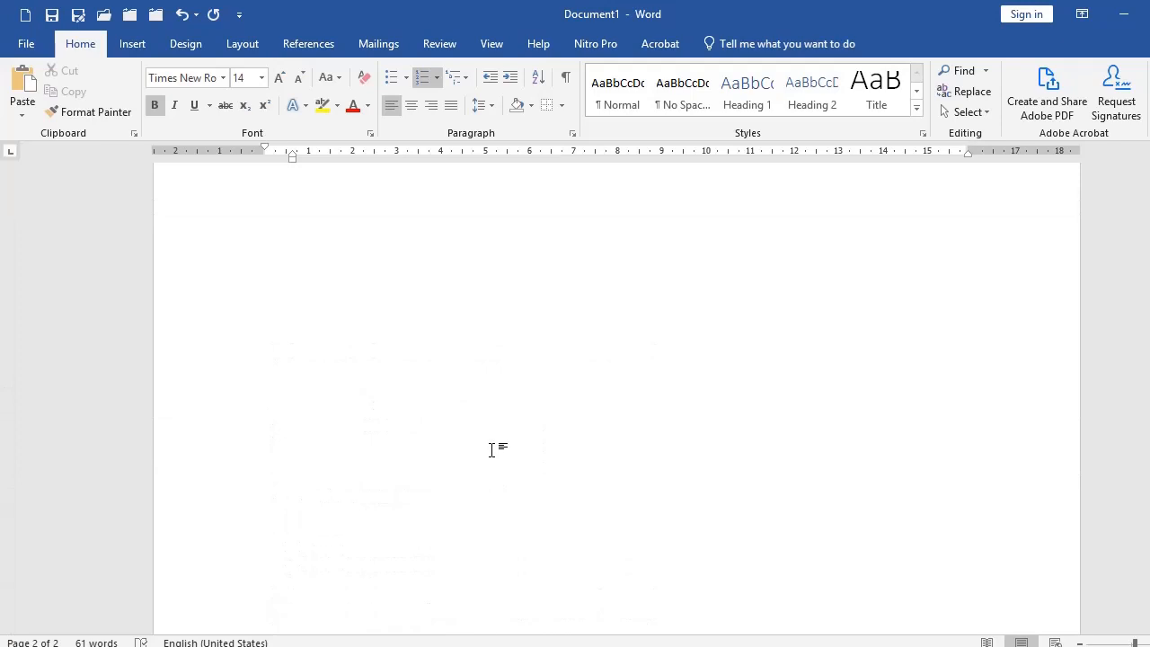
left_click(159, 389)
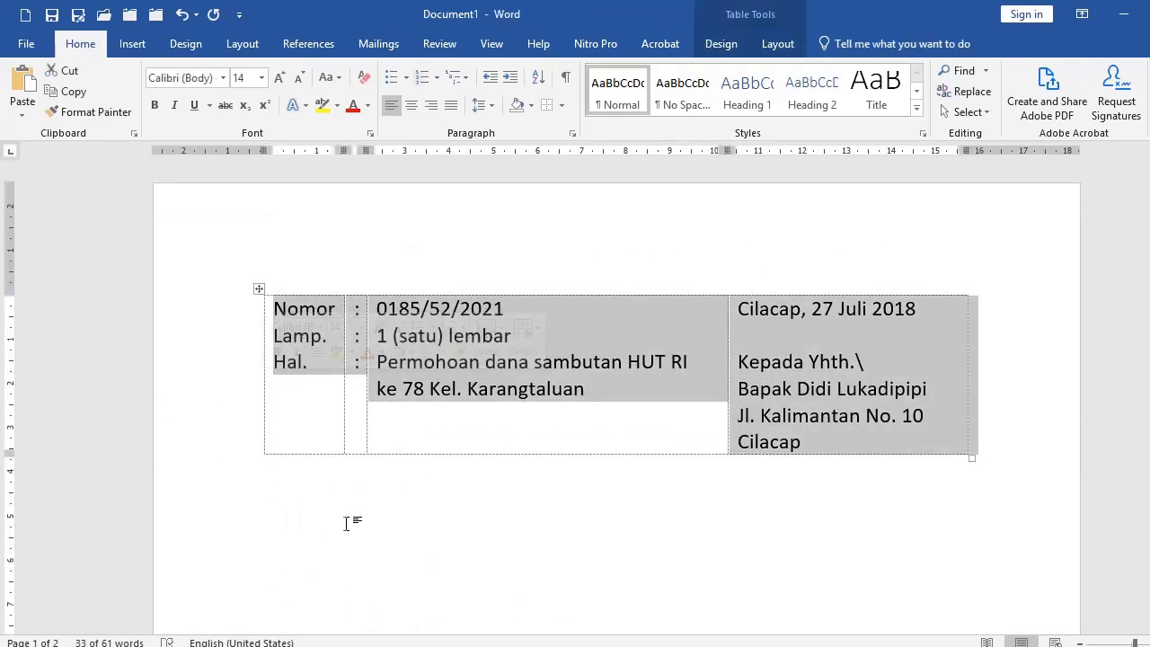
left_click(346, 488)
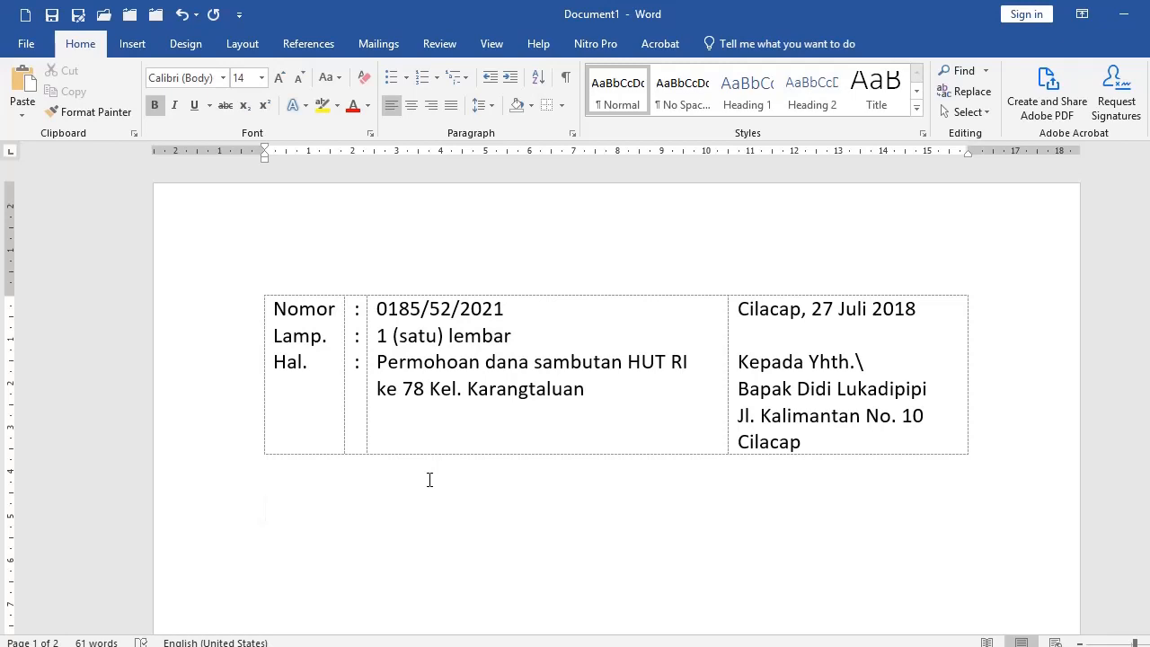
Step: Type the Nama, Tgl. Lahir and Alamat lines below the table, each followed by a tab-aligned colon
type("Nama :")
key("Return")
type("Tgl. Lahir")
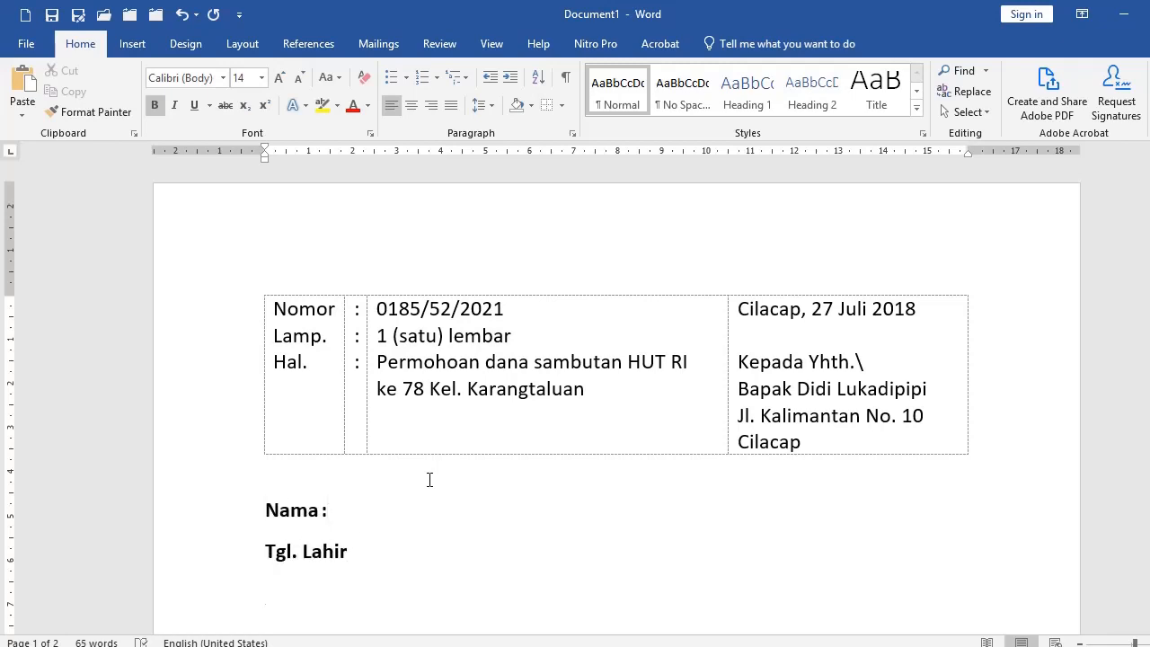
key("Return")
type("Alamat\t:")
key("Up")
type(":")
Step: Paste the sample paragraph after the Alamat colon
scroll(515, 518, "down", 2)
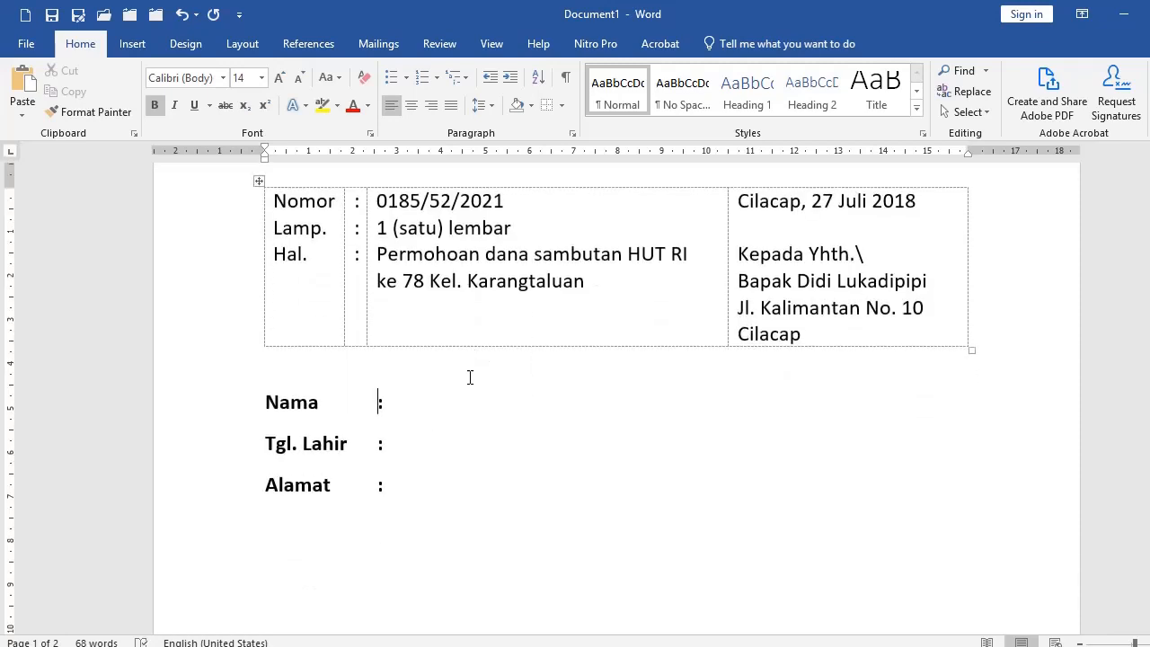
left_click(442, 404)
left_click(414, 485)
type("mencoba menulis menggunakan First Line Inden maka paragraf berikutnya akan menjorok terus ke dalam sebelum kita merubah untuk menggunakan aturan baru. Itulah cara menggunakan paragraf menjorok yang benar.")
left_click_drag(206, 512, 207, 537)
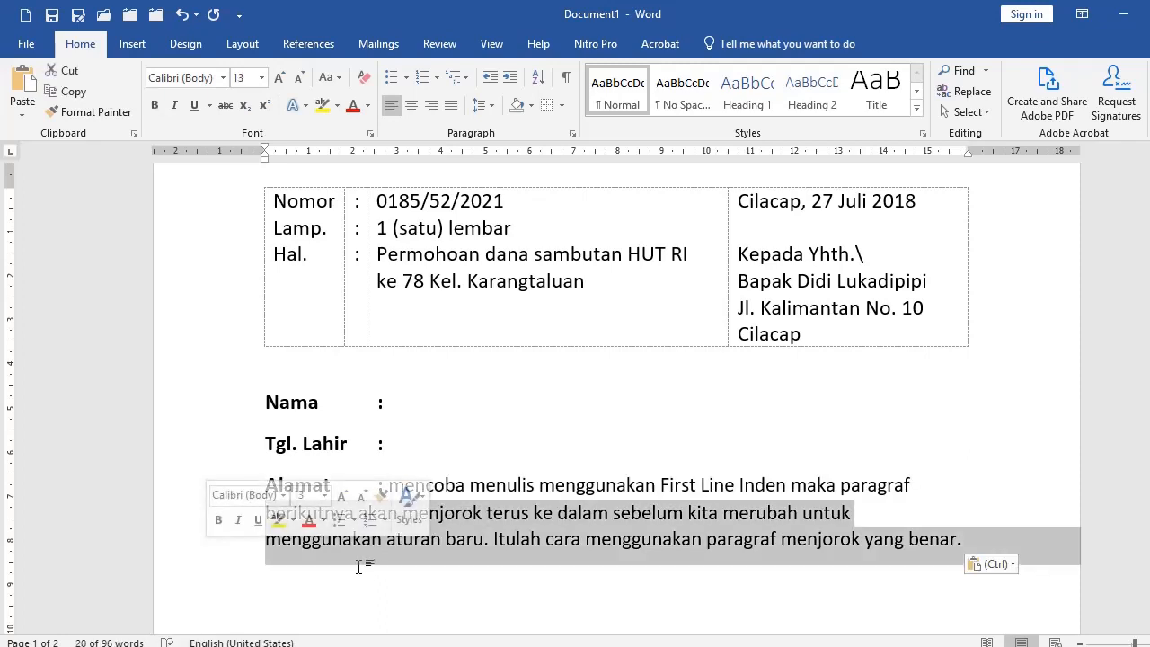
left_click(496, 511)
Step: Insert two empty lines above the Nama line
left_click(282, 369)
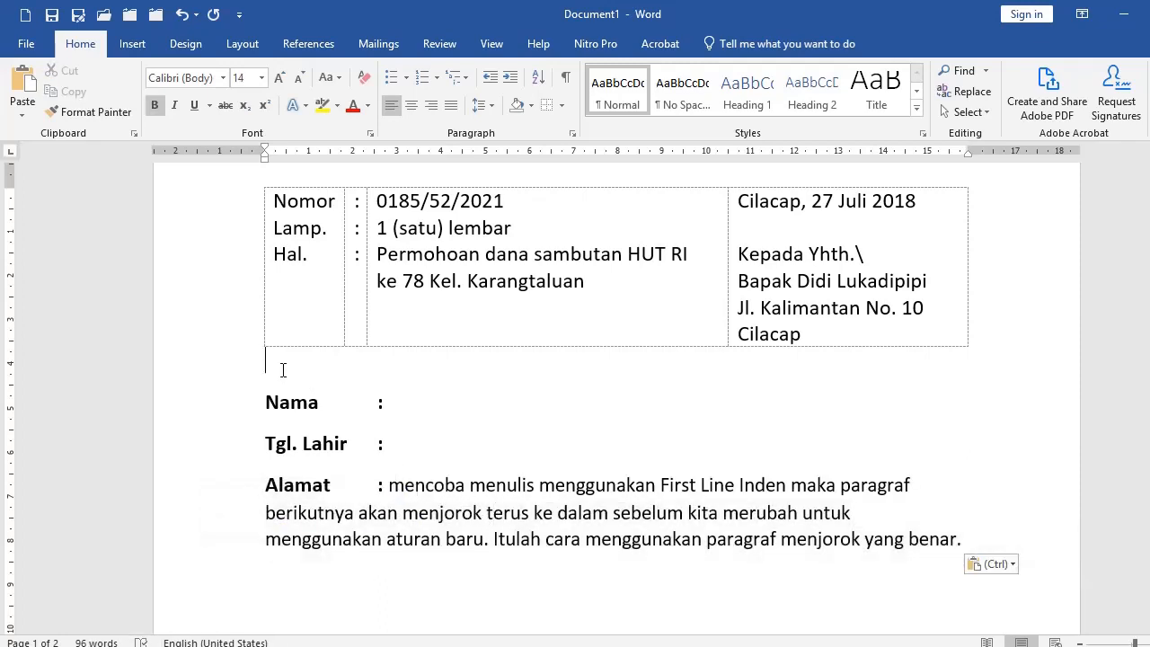
key("Return")
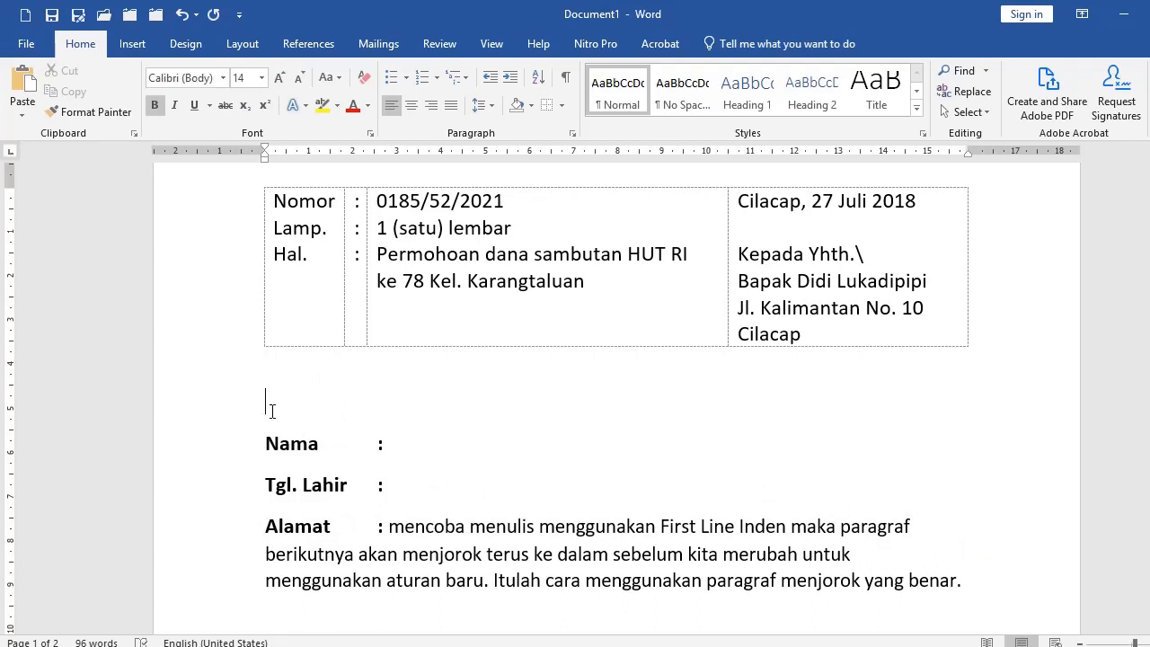
key("Return")
key("Up")
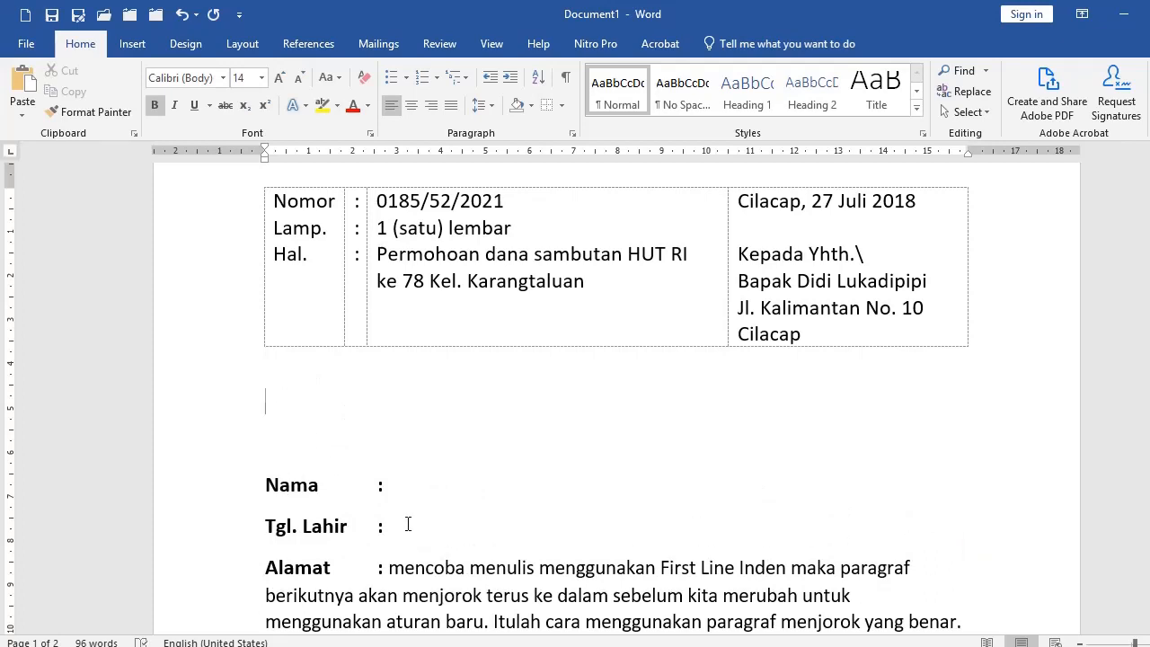
Step: Insert a three-column, one-row table and narrow its middle column
left_click(132, 43)
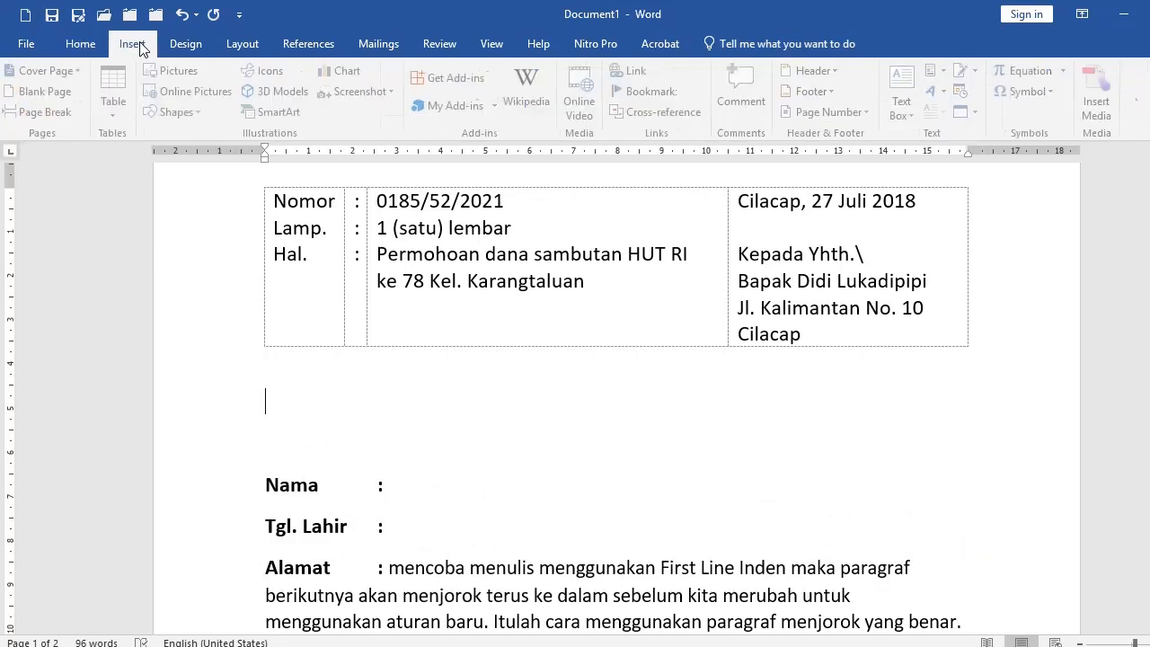
left_click(129, 76)
left_click(145, 155)
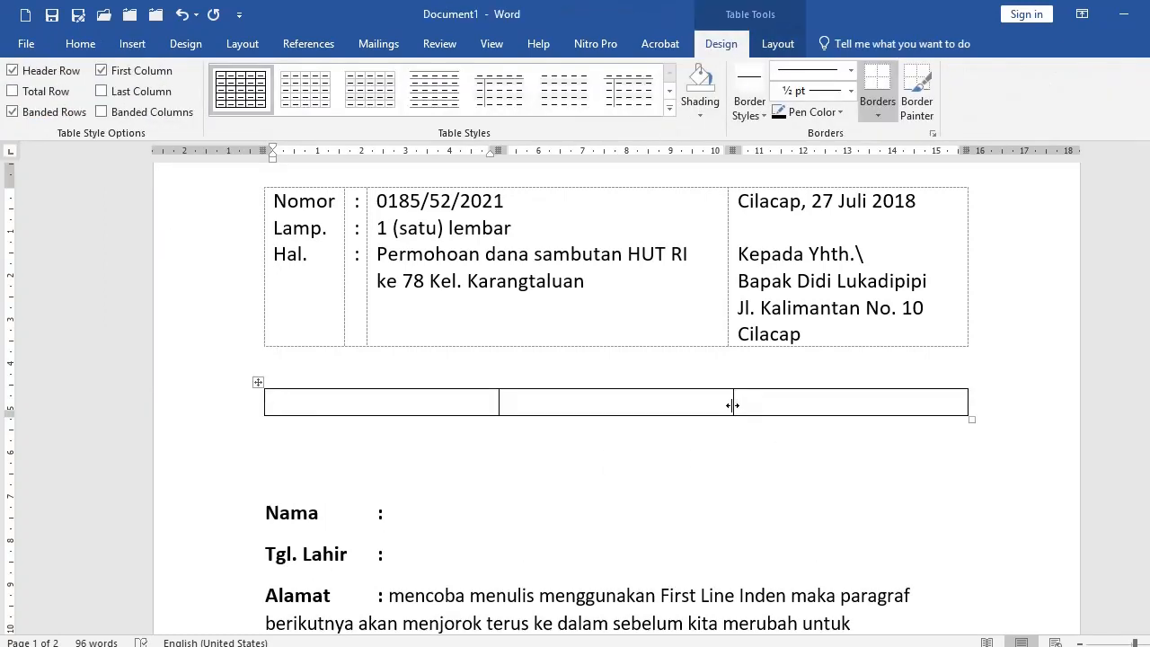
left_click_drag(733, 405, 518, 407)
Step: Enter the labels Nama, Tempat, Tgl.Lair and Alamat, with colons in a narrowed middle column
type("Nama")
key("Return")
type("Tempat, Tg")
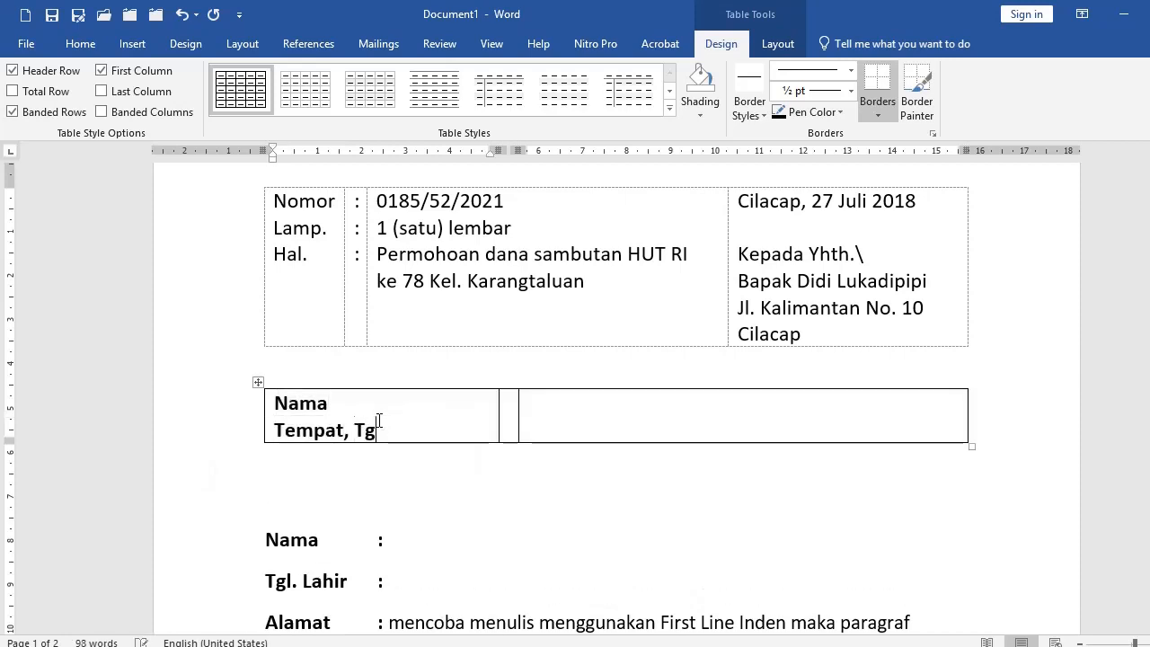
type("l.Lair")
key("Return")
type("Alamat")
key("Tab")
type(":")
key("Return")
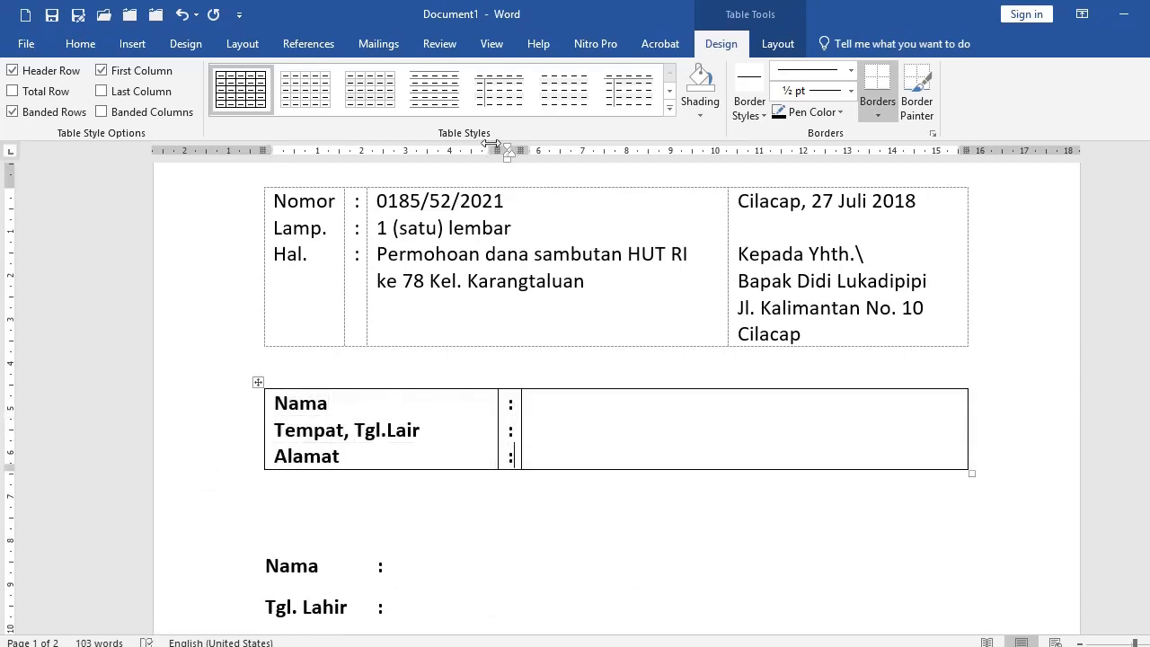
left_click_drag(499, 150, 432, 150)
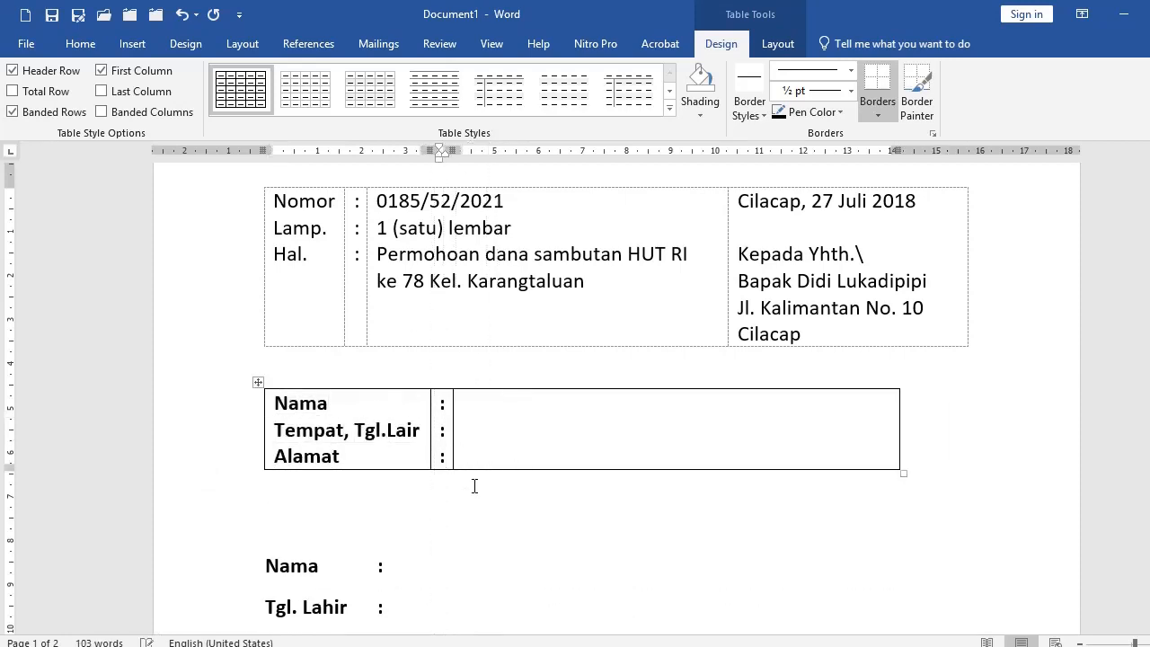
Step: Fill the right cell with the person's name, birthplace and date, and street address
left_click(520, 423)
type("Budi Santosa")
key("Return")
type("Banyumas, 14 Juli 1985")
key("Return")
type("Jl. Kalimantan No. 20 RT 02 RW 03 Kel. Gunungsimping Kec. Cilacap ")
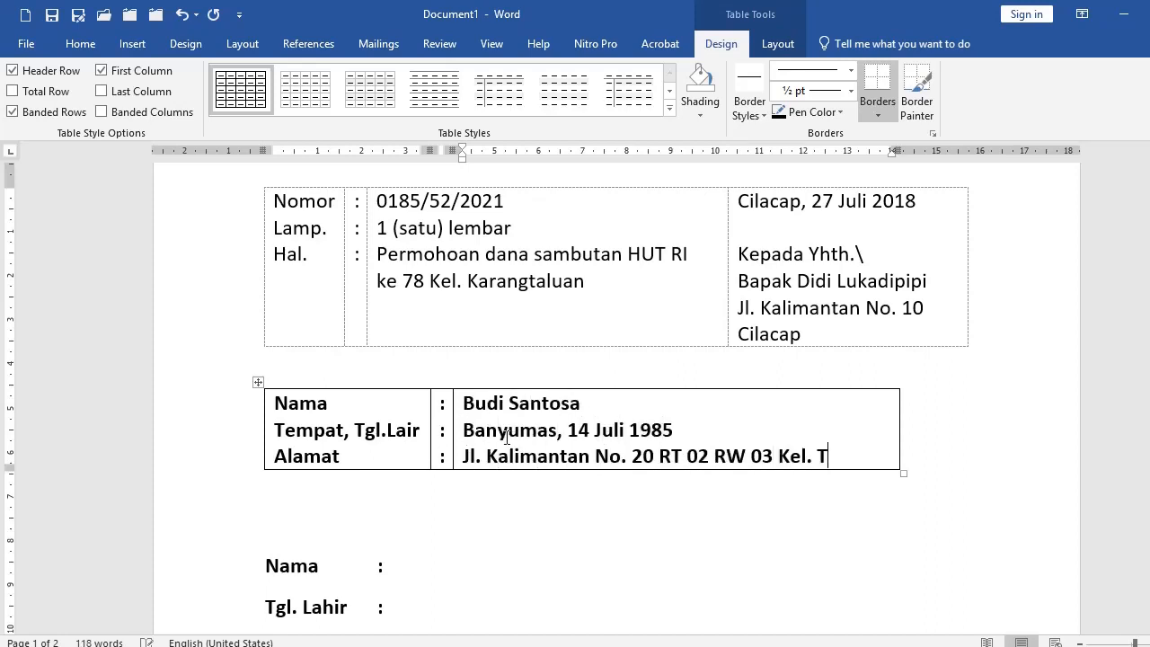
type("Mandan TEngah")
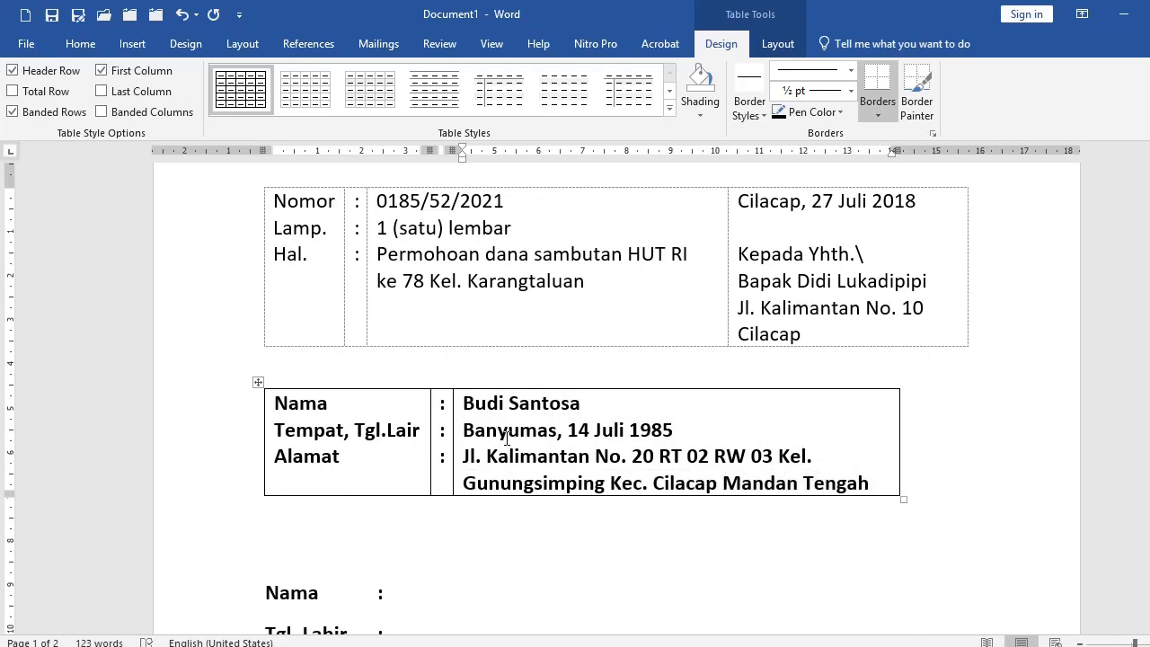
scroll(443, 446, "down", 3)
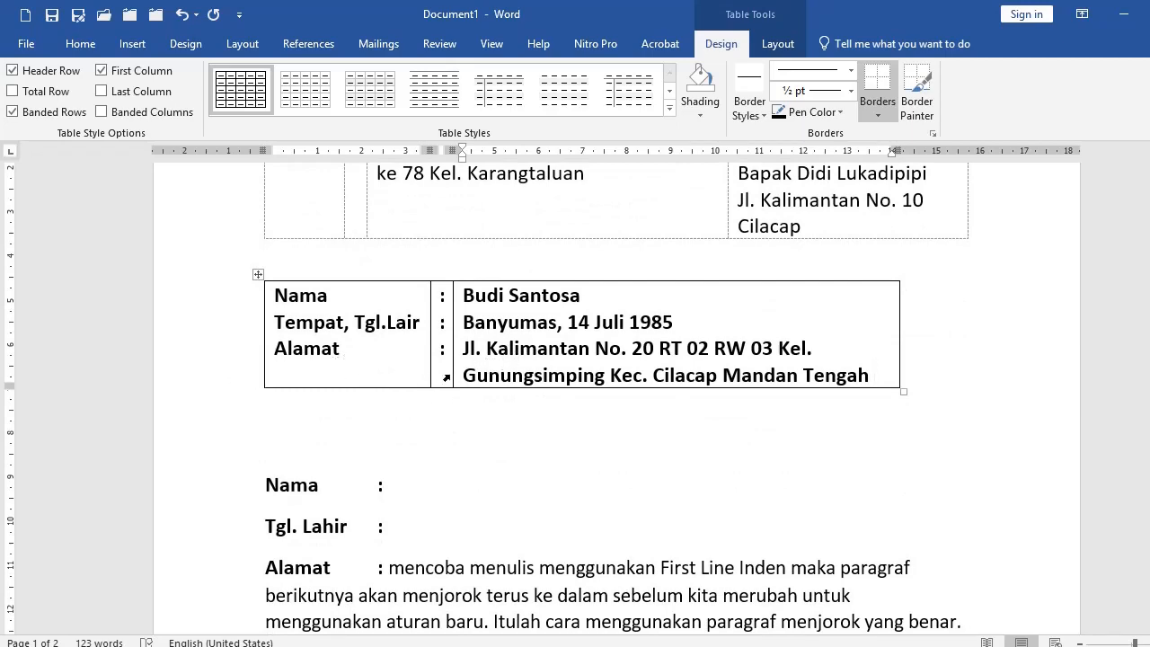
scroll(473, 375, "down", 4)
Step: Select the entire Nama/Tempat/Alamat table and apply No Border from the Borders menu
left_click(268, 425)
scroll(517, 392, "up", 4)
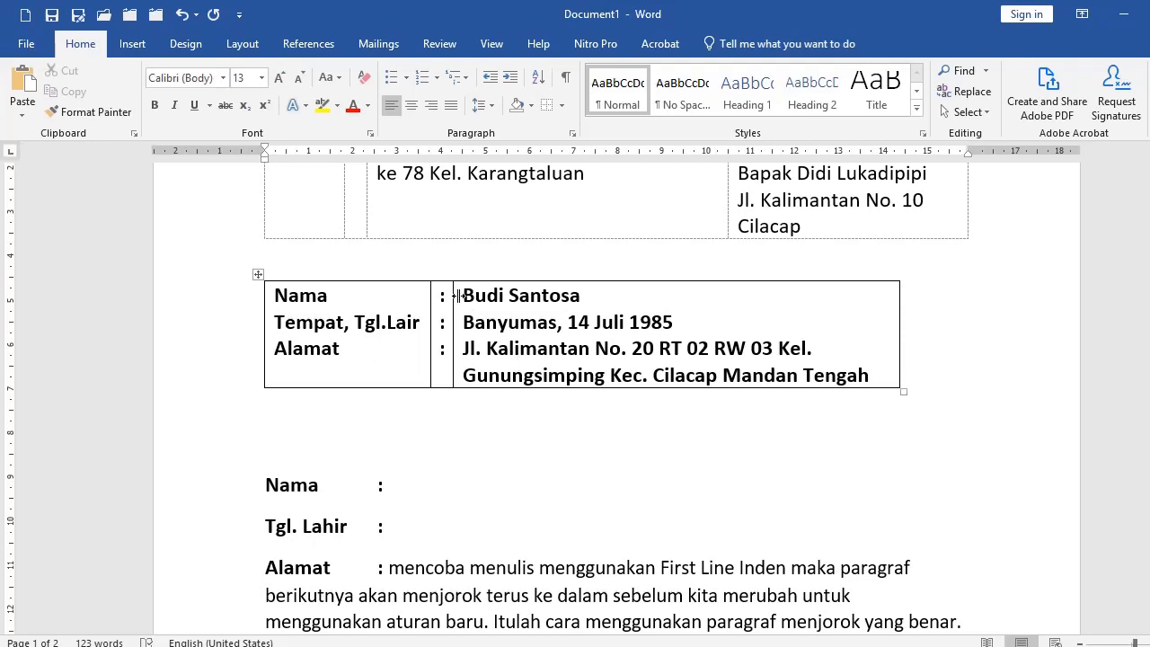
left_click(480, 277)
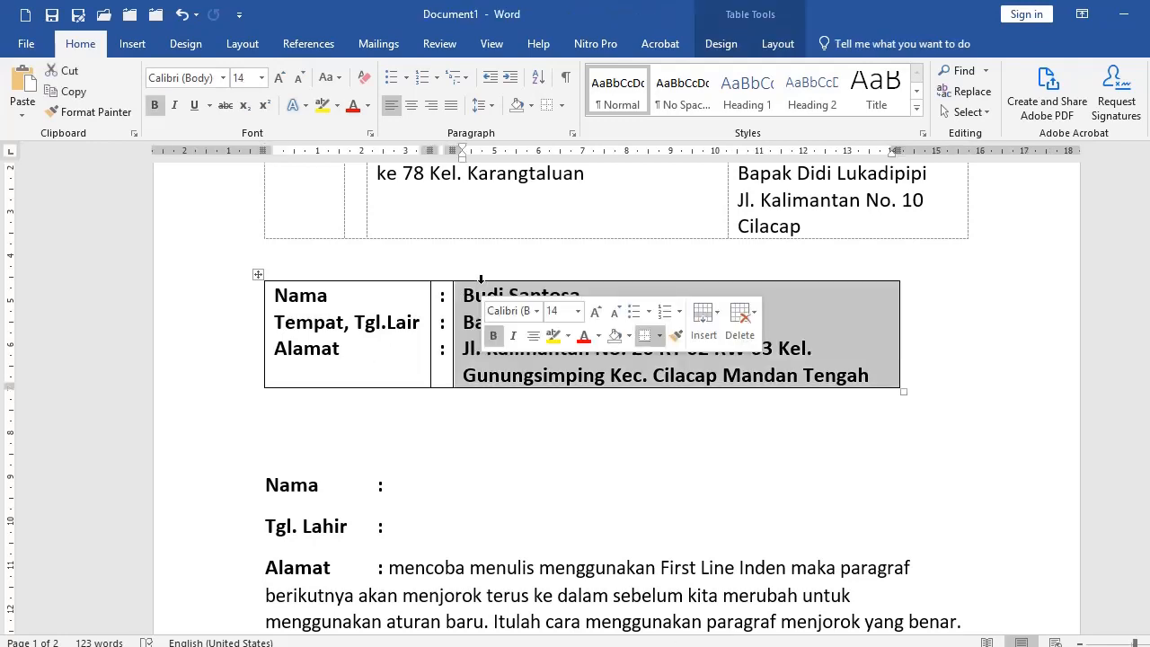
left_click(381, 279)
left_click(342, 321)
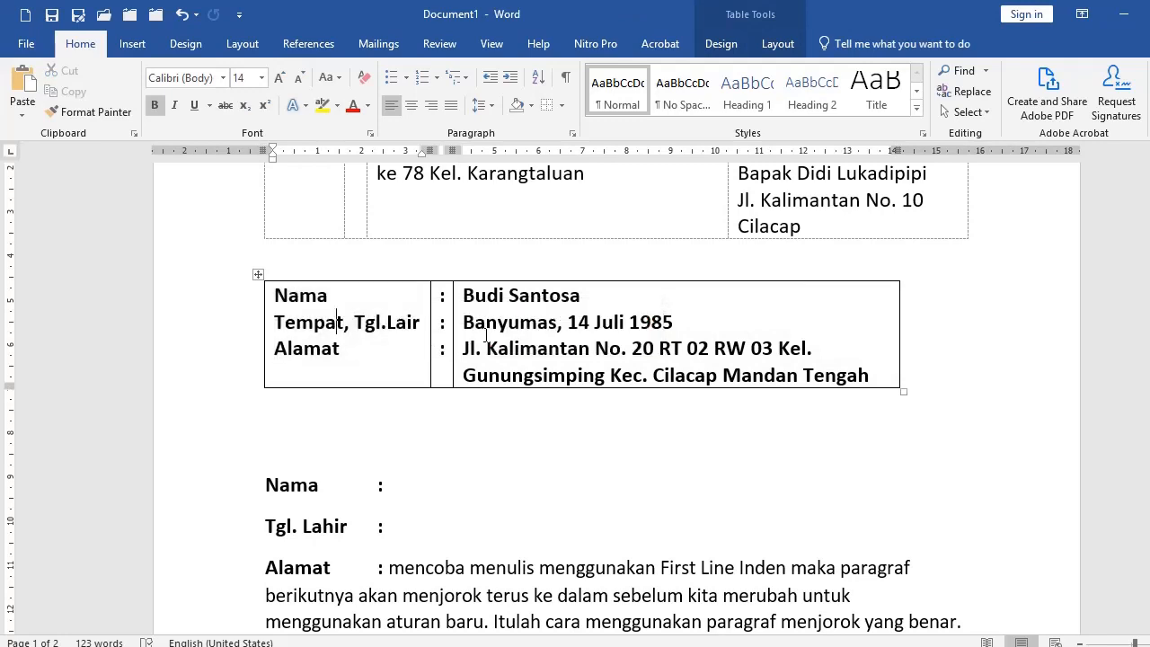
left_click(211, 350)
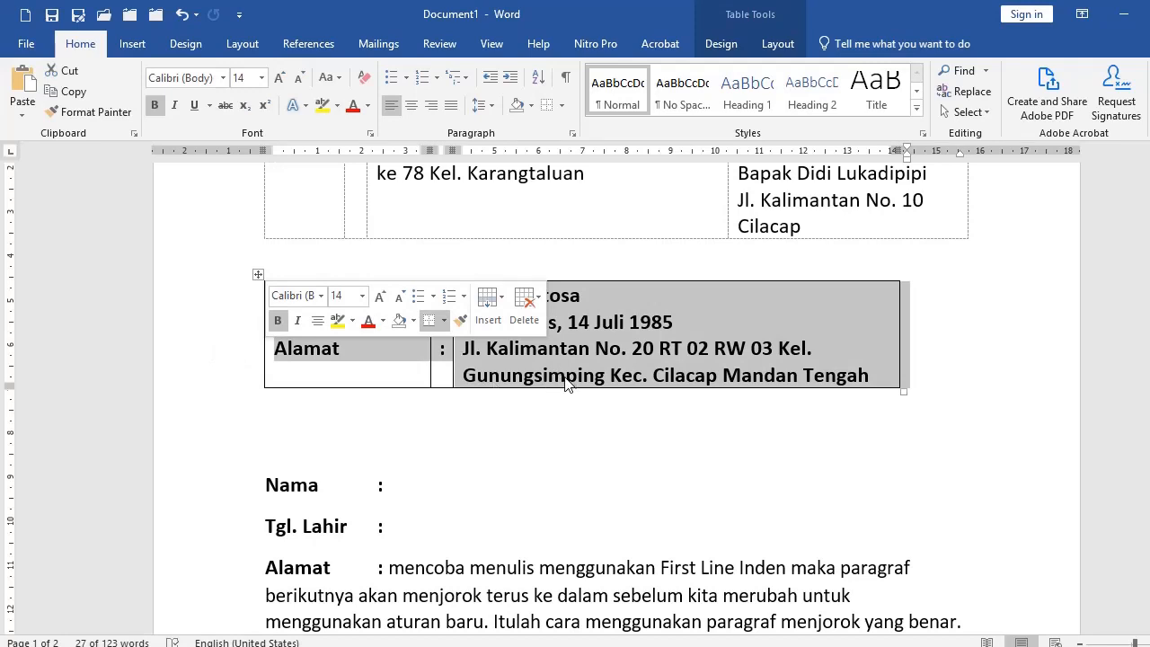
left_click(561, 105)
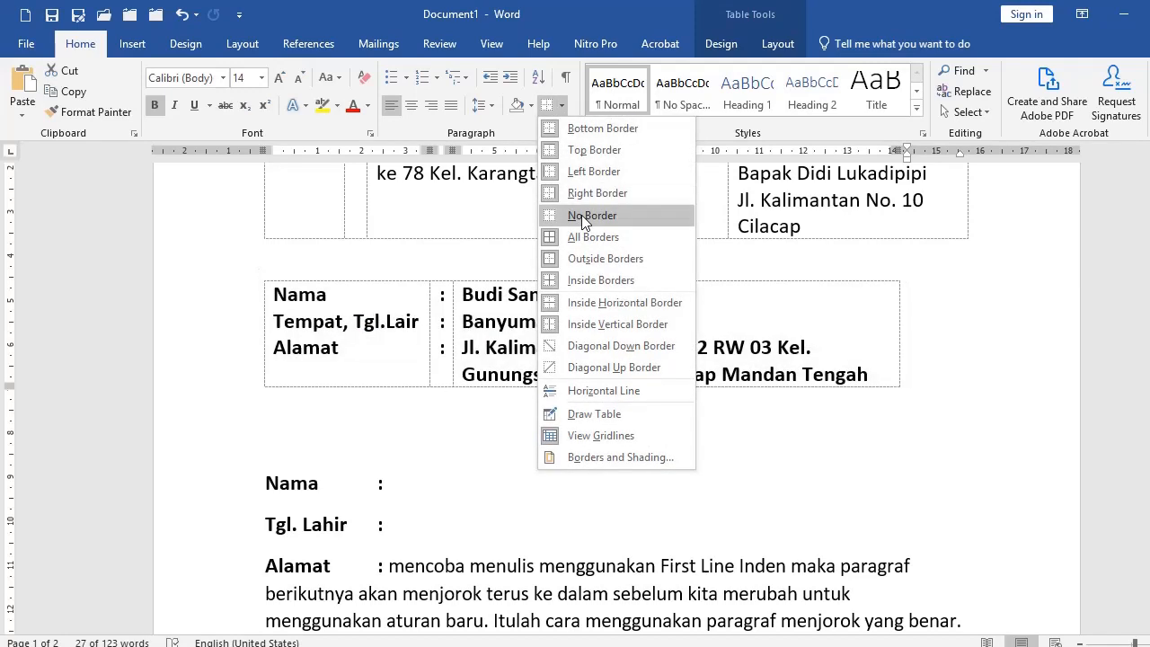
left_click(582, 215)
left_click(590, 347)
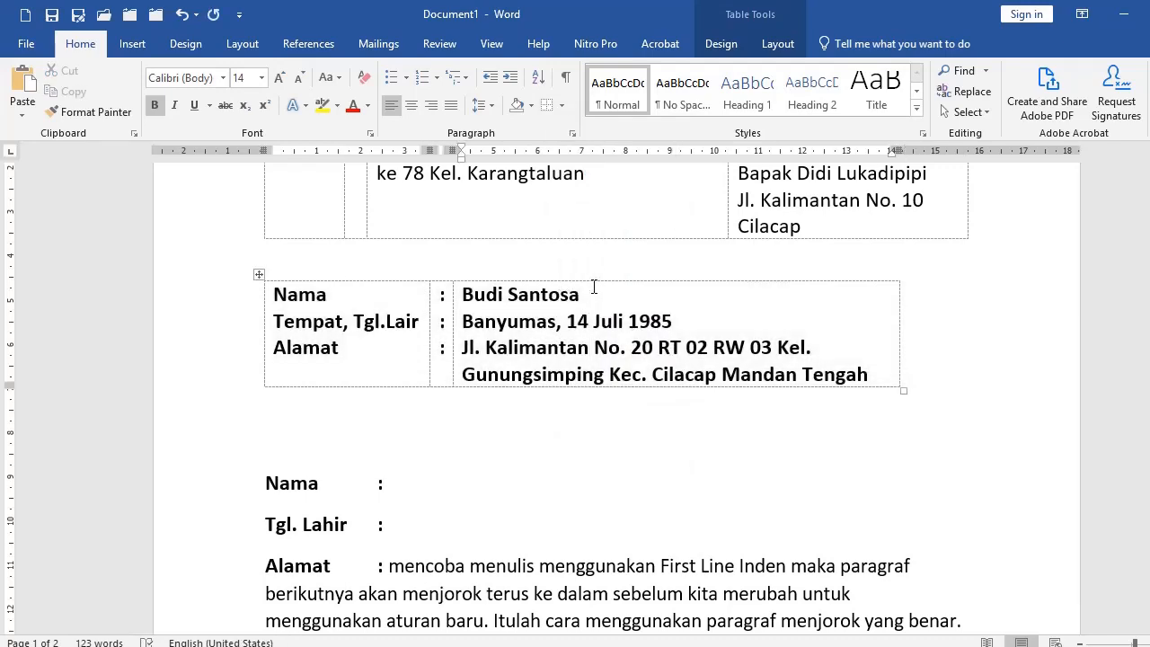
scroll(308, 436, "down", 1)
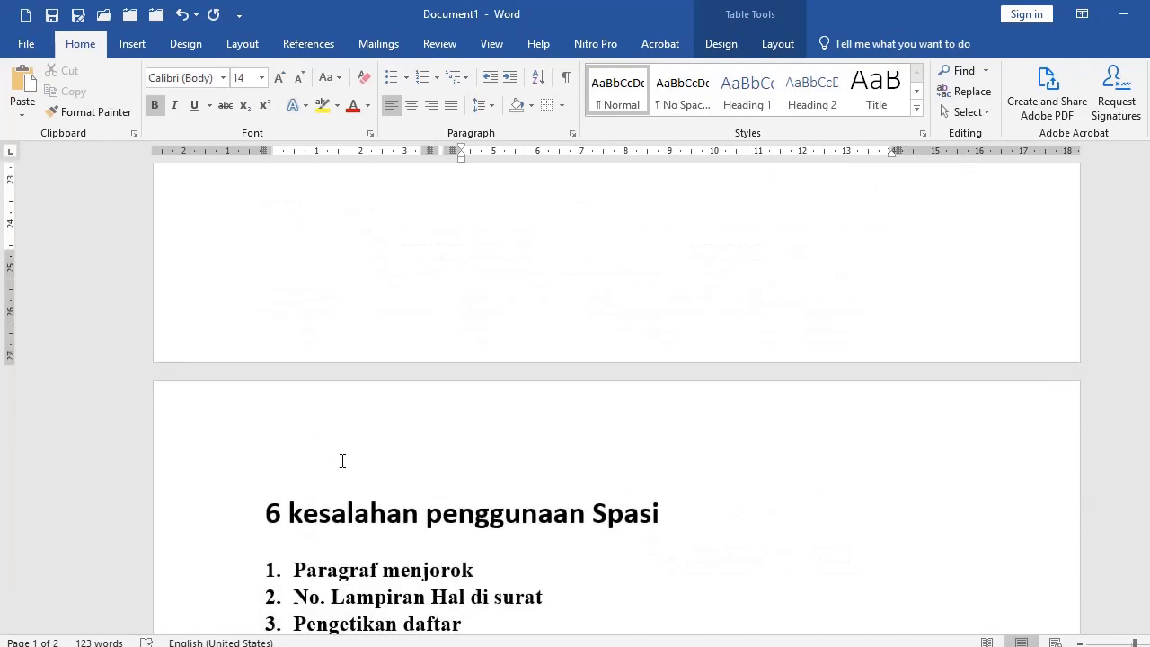
Step: Insert one empty paragraph directly below the borderless Nama/Alamat table
scroll(341, 461, "down", 1)
left_click(501, 518)
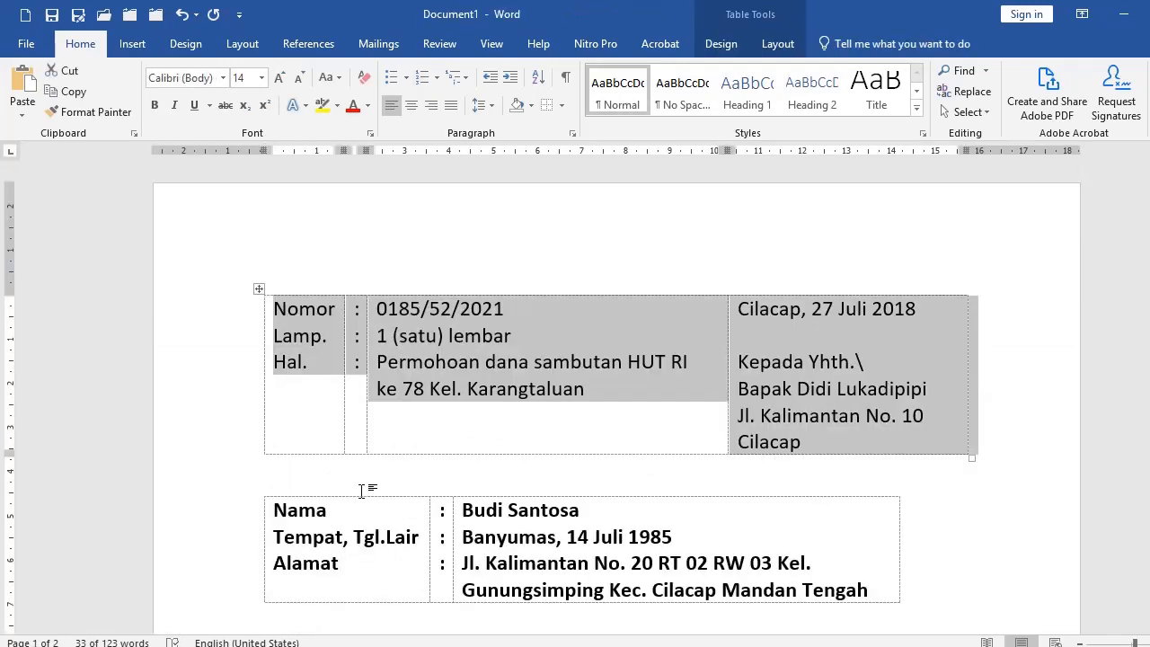
scroll(367, 488, "down", 2)
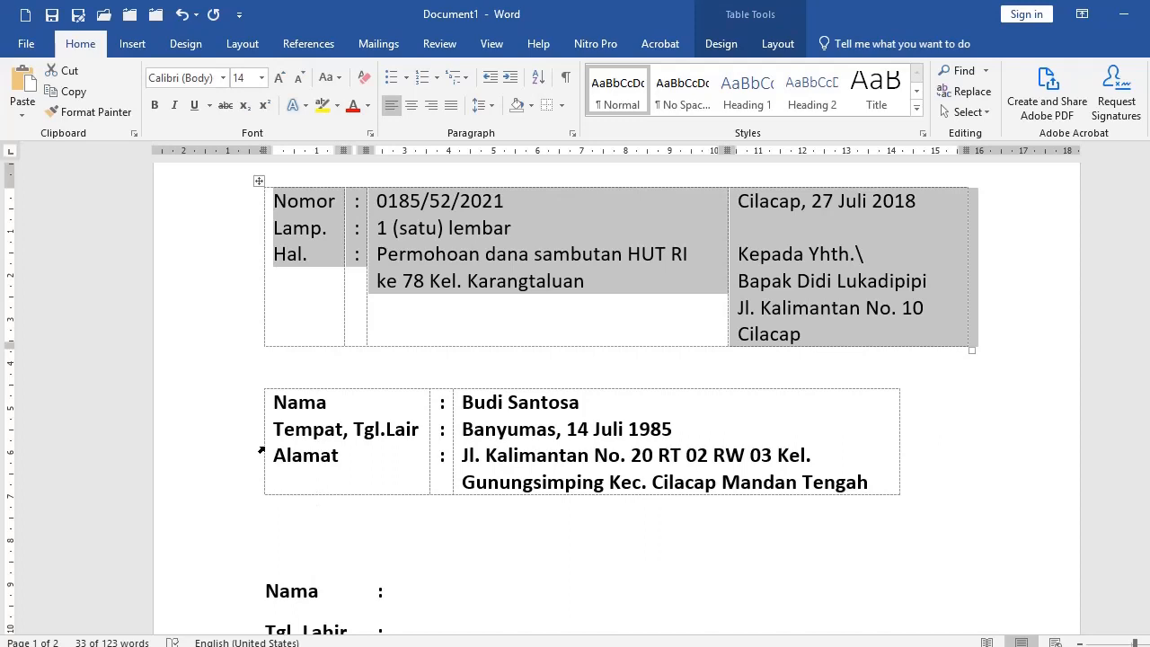
left_click(212, 454)
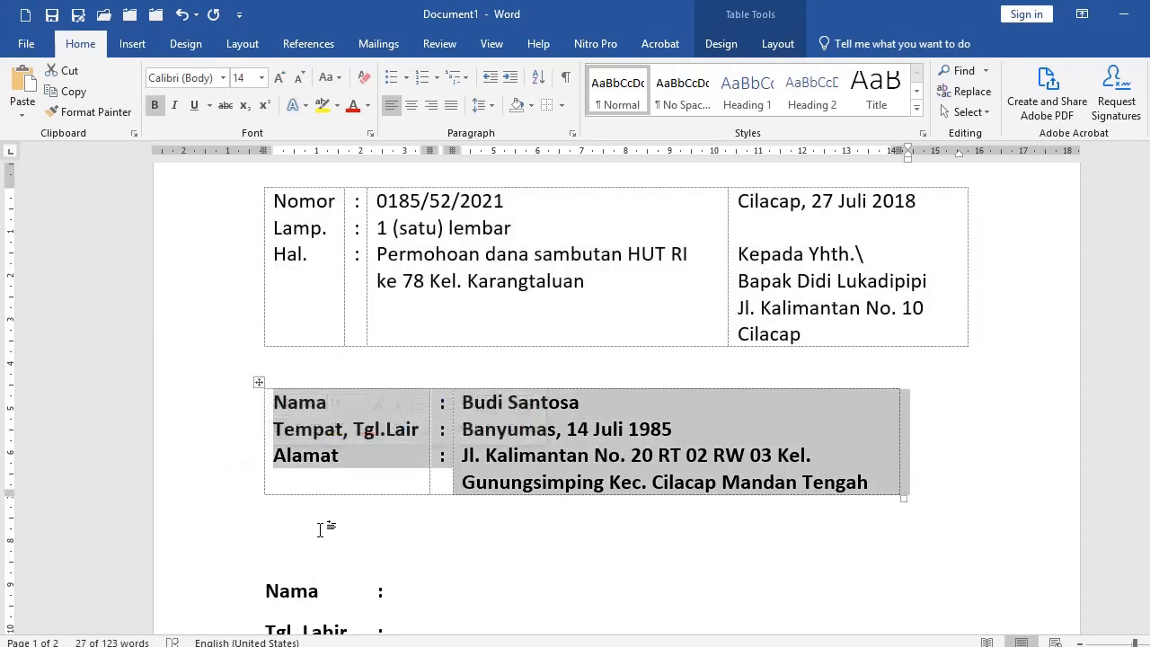
left_click(323, 529)
key("Return")
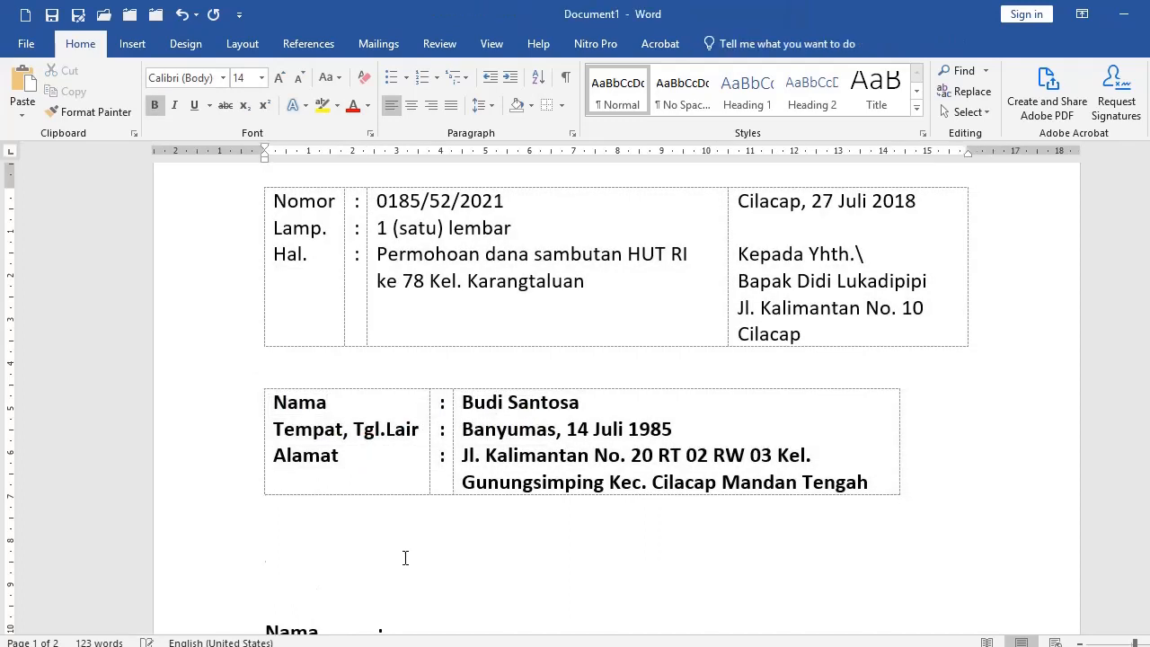
scroll(405, 557, "down", 3)
scroll(350, 453, "up", 1)
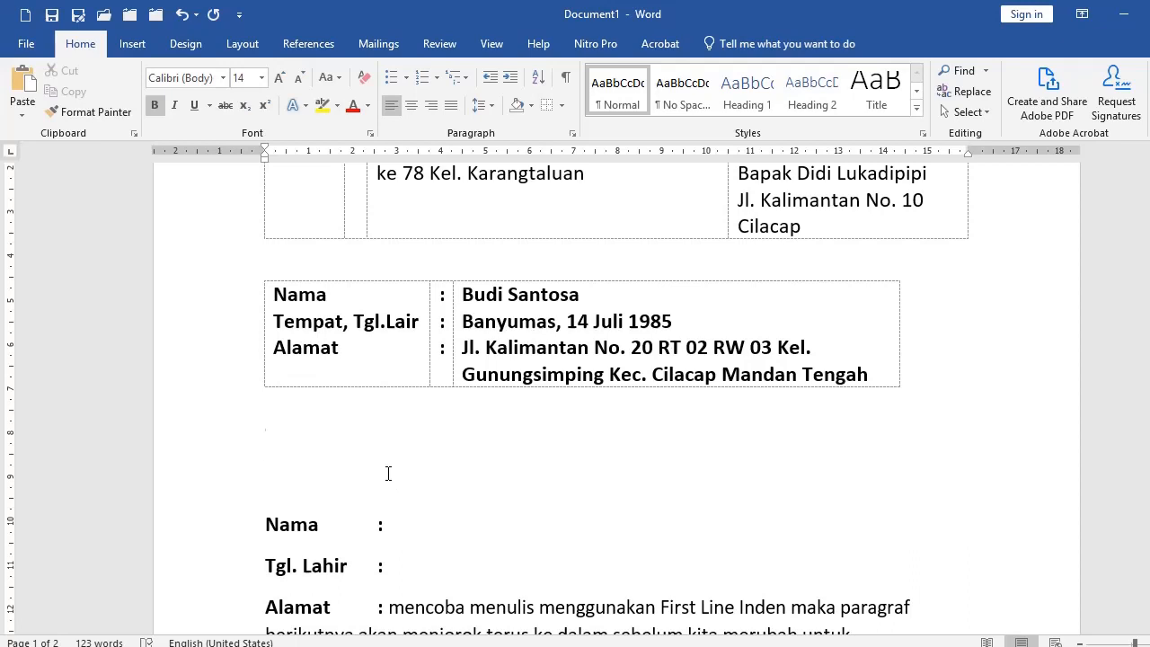
Step: Type KETUA and SEKRETARIS headings with both signers' names below, shifting SEKRETARIS left
type("KETUA\tSEKRETARIS")
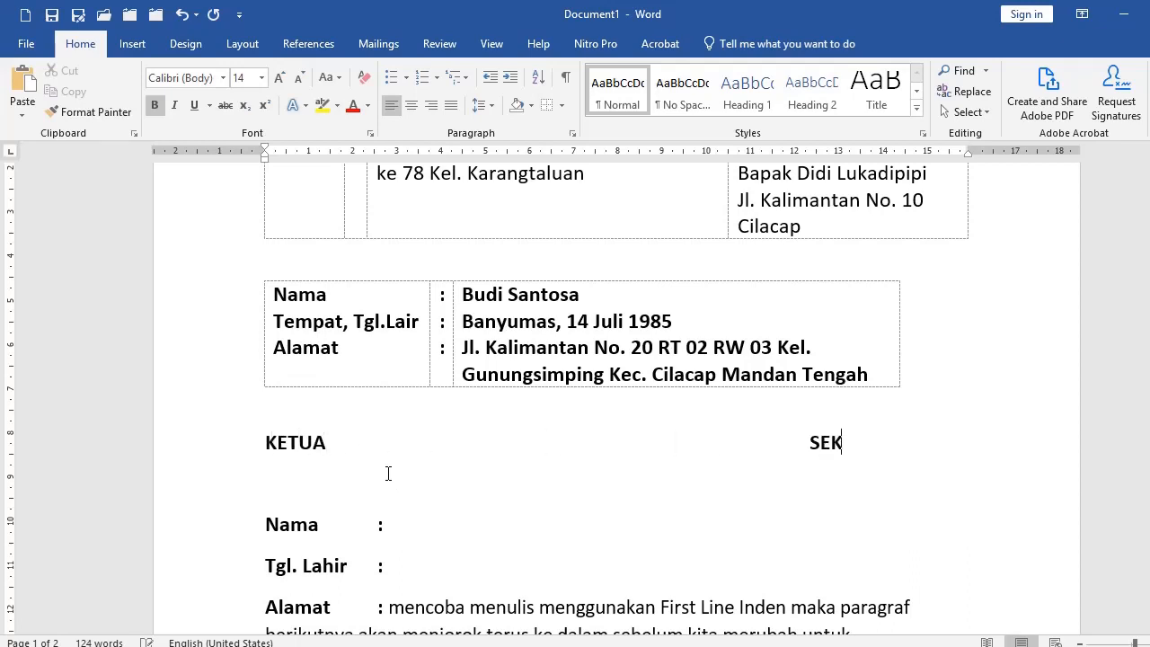
key("Return")
key("Return")
key("Return")
key("Return")
type("AHMAD SUBA")
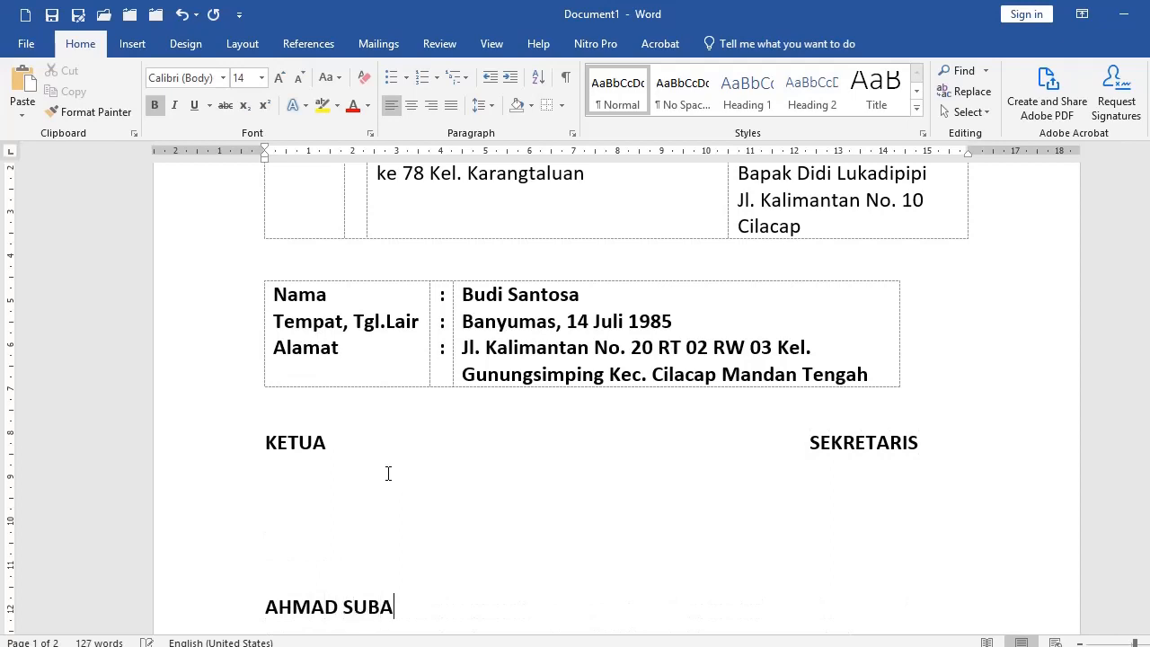
type("RJO                                                                                    ENDANG DI")
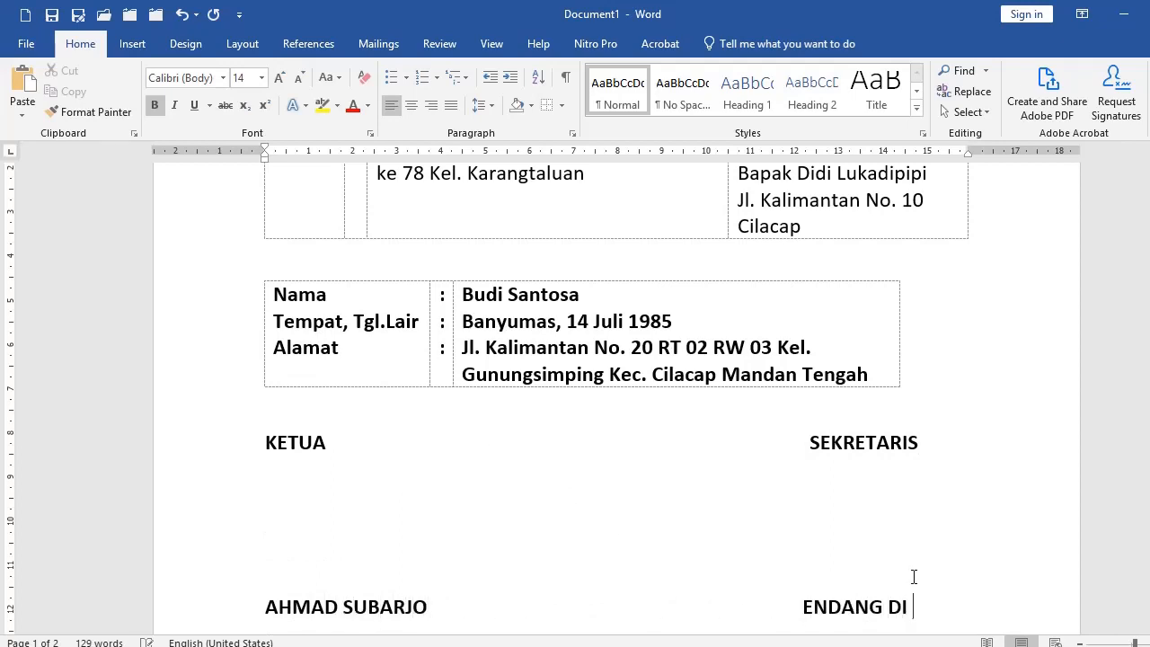
type(" KALI")
scroll(872, 572, "down", 3)
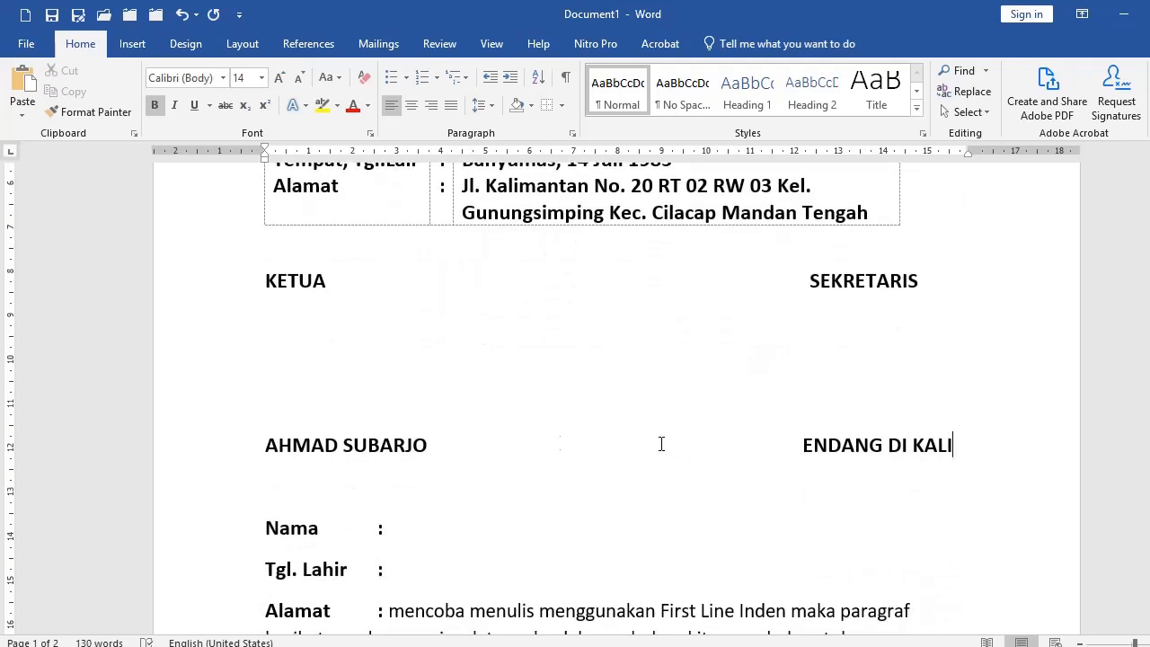
left_click(269, 281)
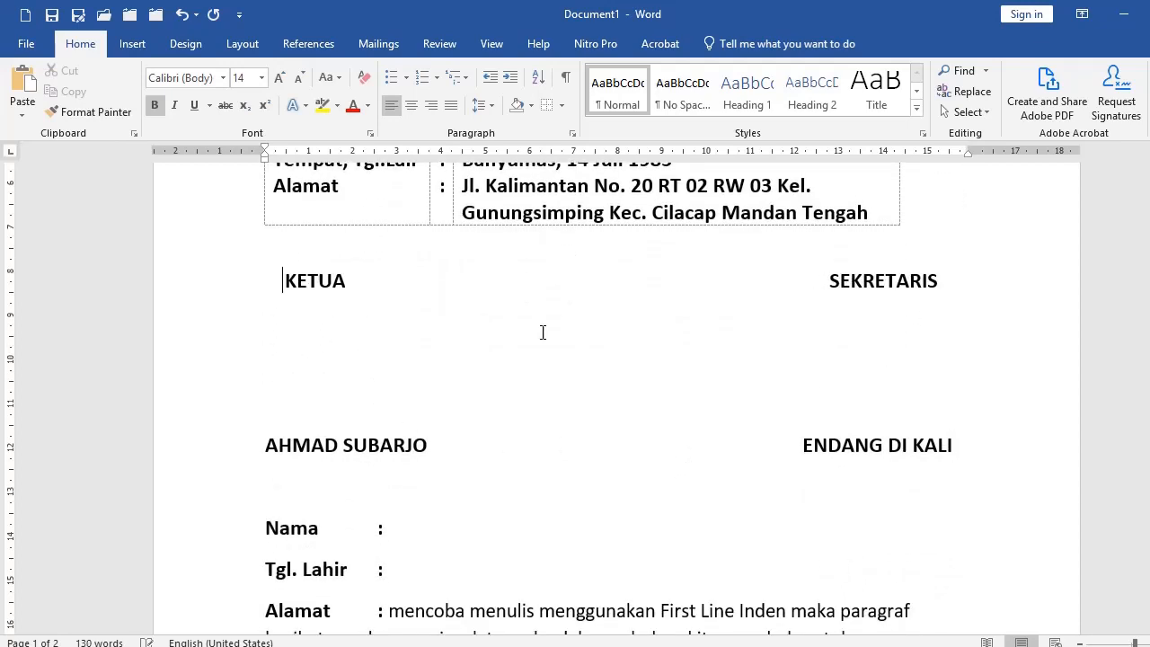
left_click(767, 284)
key("Delete")
key("Delete")
key("Delete")
key("Delete")
key("Delete")
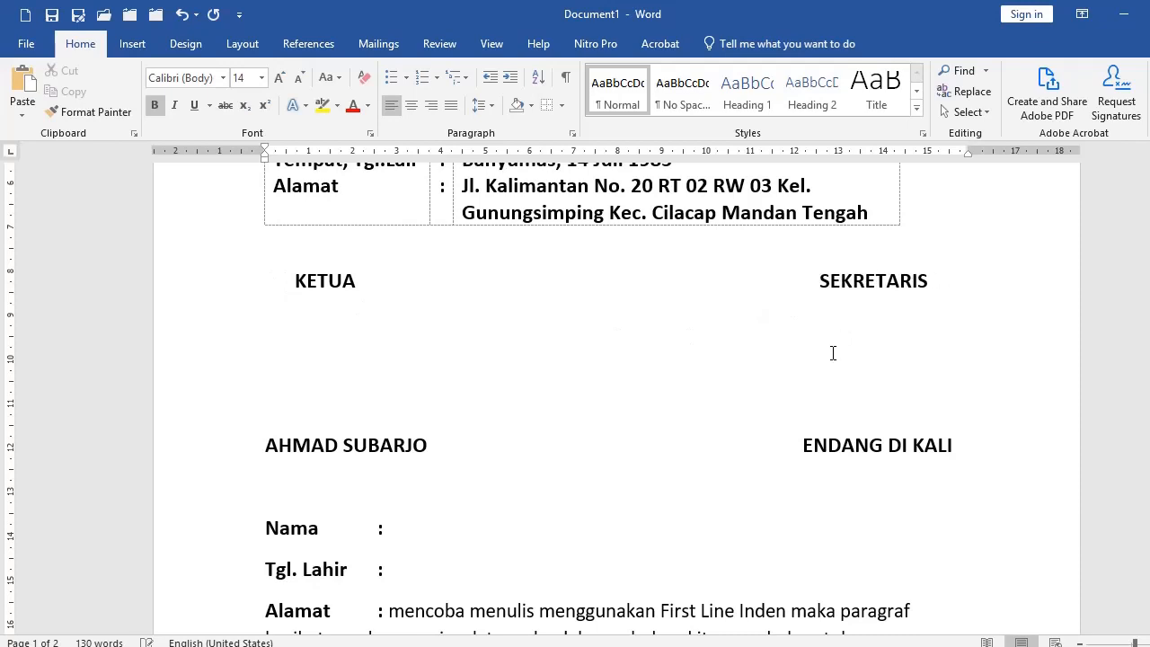
Step: Add empty lines after the signers' names and select the whole signature block
left_click(320, 470)
left_click(982, 445)
key("Return")
key("Return")
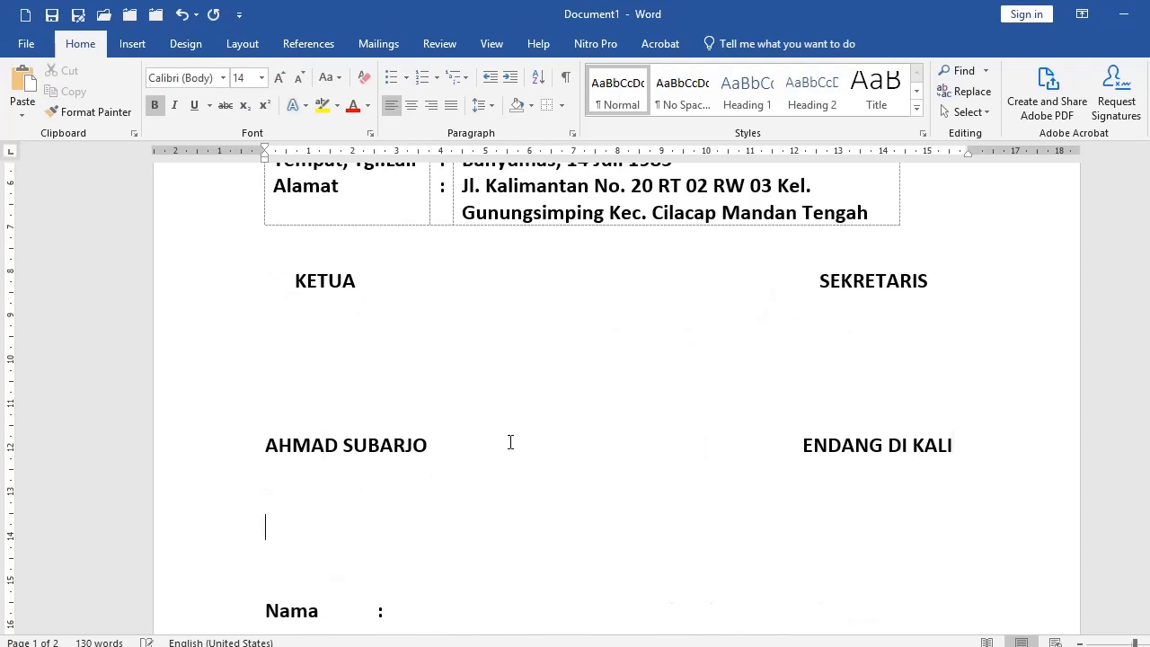
scroll(449, 429, "down", 1)
scroll(269, 359, "up", 1)
left_click_drag(203, 282, 203, 457)
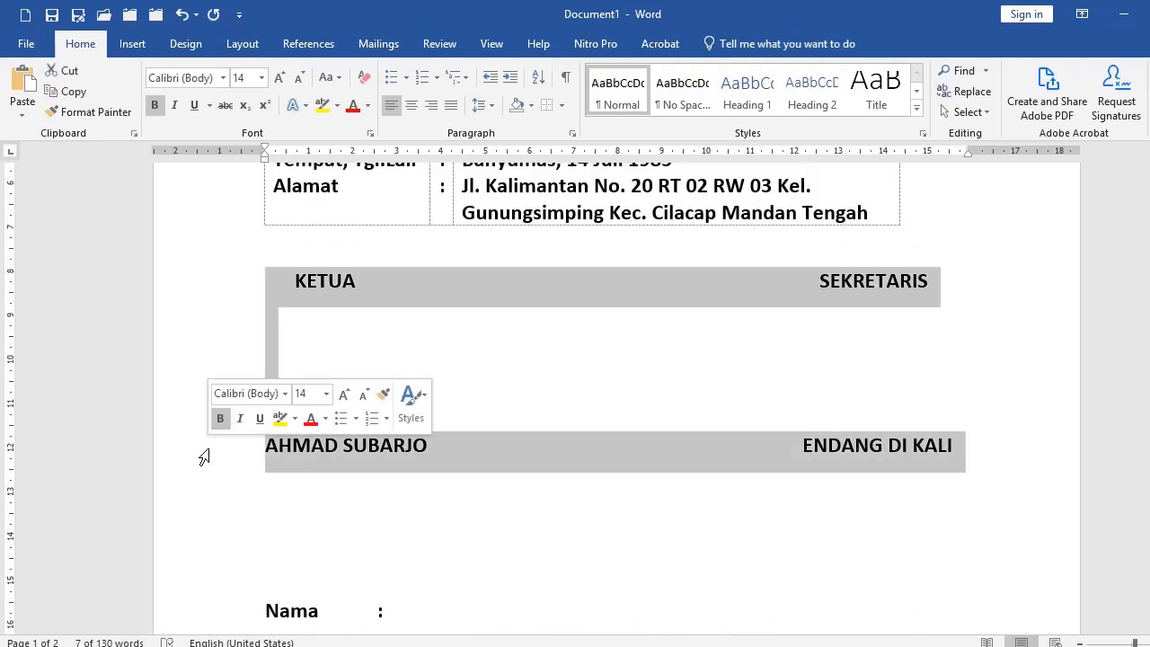
Step: Replace the typed signature block with a three-column, one-row table and adjust its column widths
key("Delete")
left_click(132, 43)
left_click(117, 90)
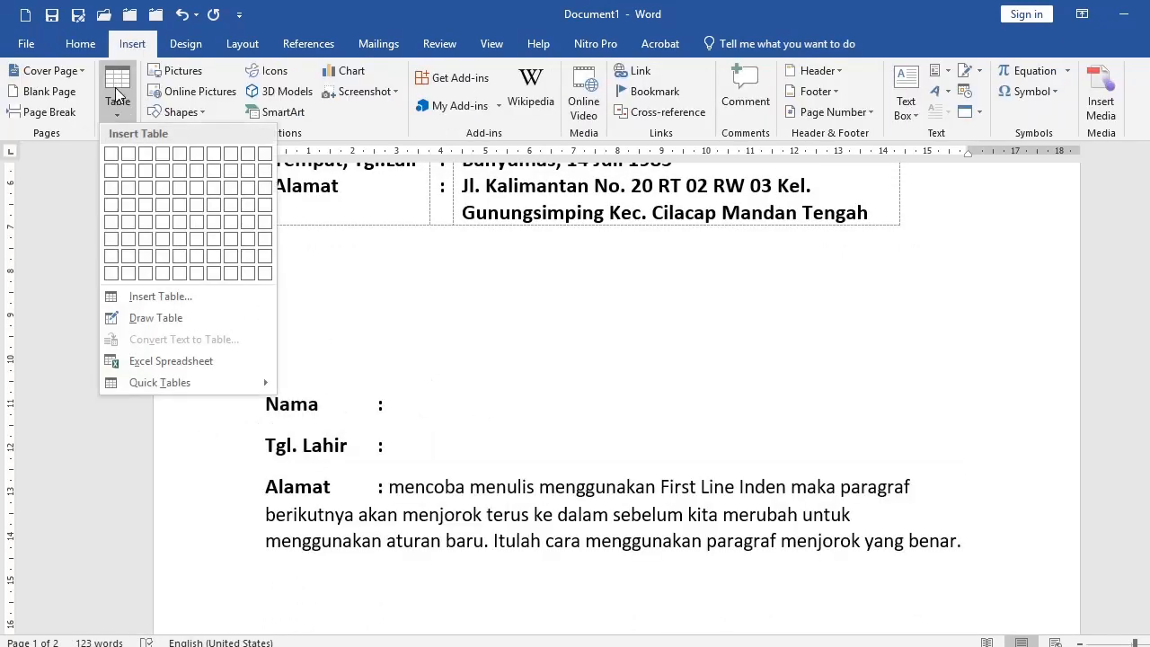
left_click(143, 154)
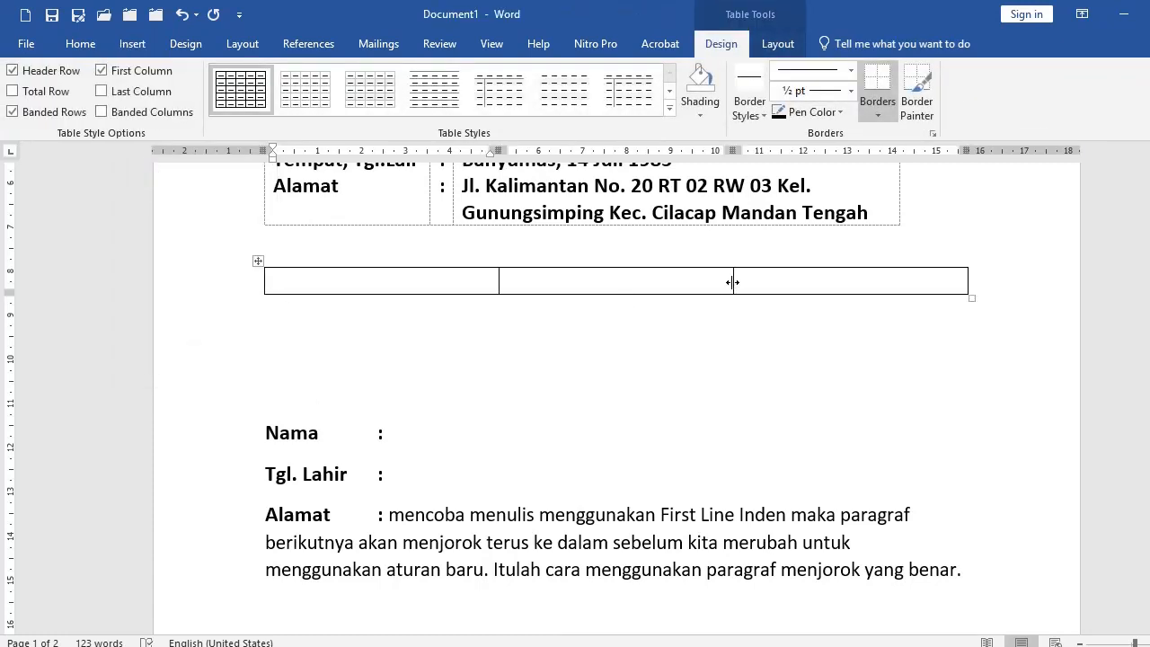
left_click_drag(735, 279, 685, 279)
left_click_drag(499, 279, 541, 279)
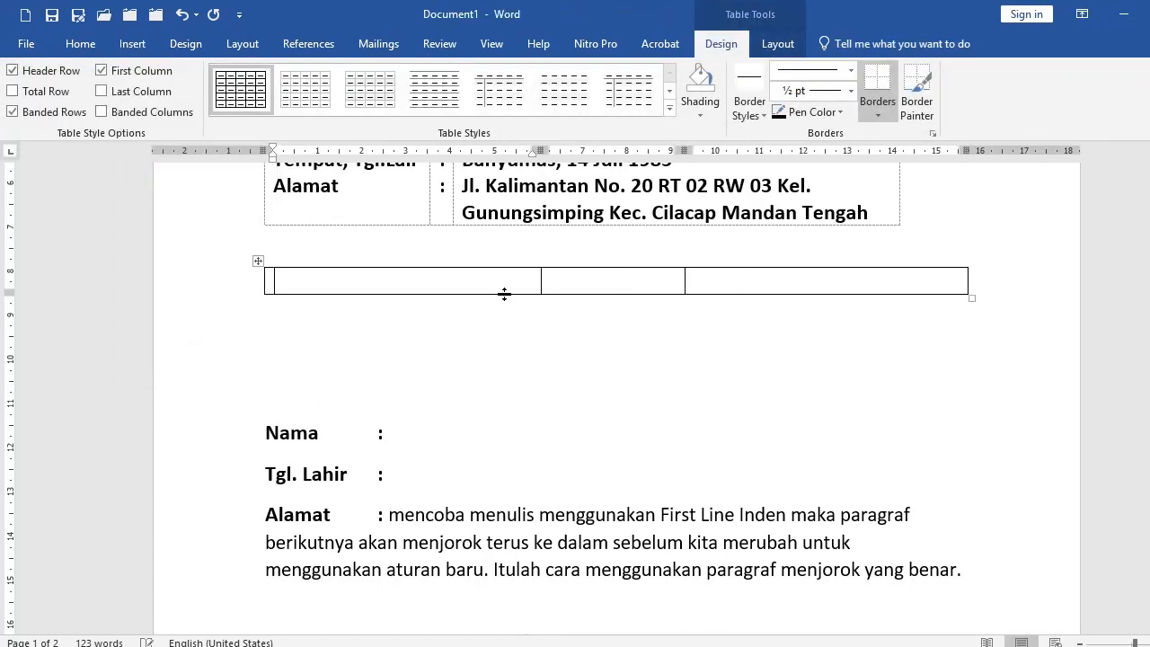
Step: Type Ketua with the chairman's name in the first cell and Sekretaris with the secretary's name in the third
type("Ketua")
key("Return")
key("Return")
key("Return")
key("Return")
type("Agus Suragus")
key("Tab")
key("Tab")
type("Sekretaris")
key("Return")
key("Return")
key("Return")
key("Return")
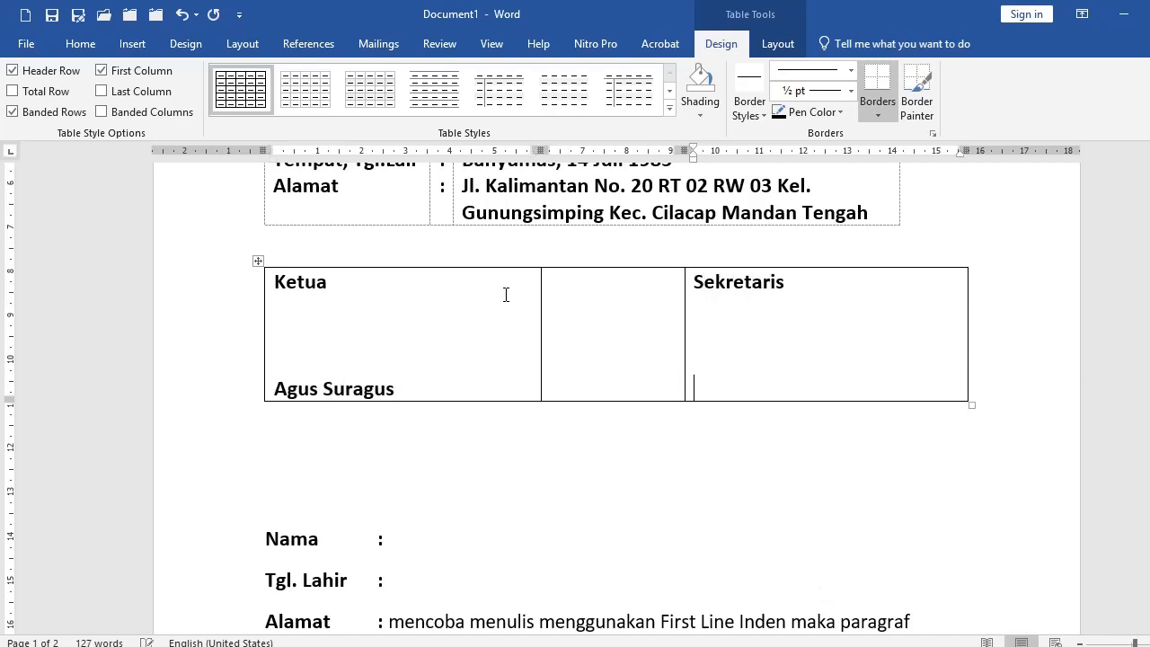
type("Bambang Brojol")
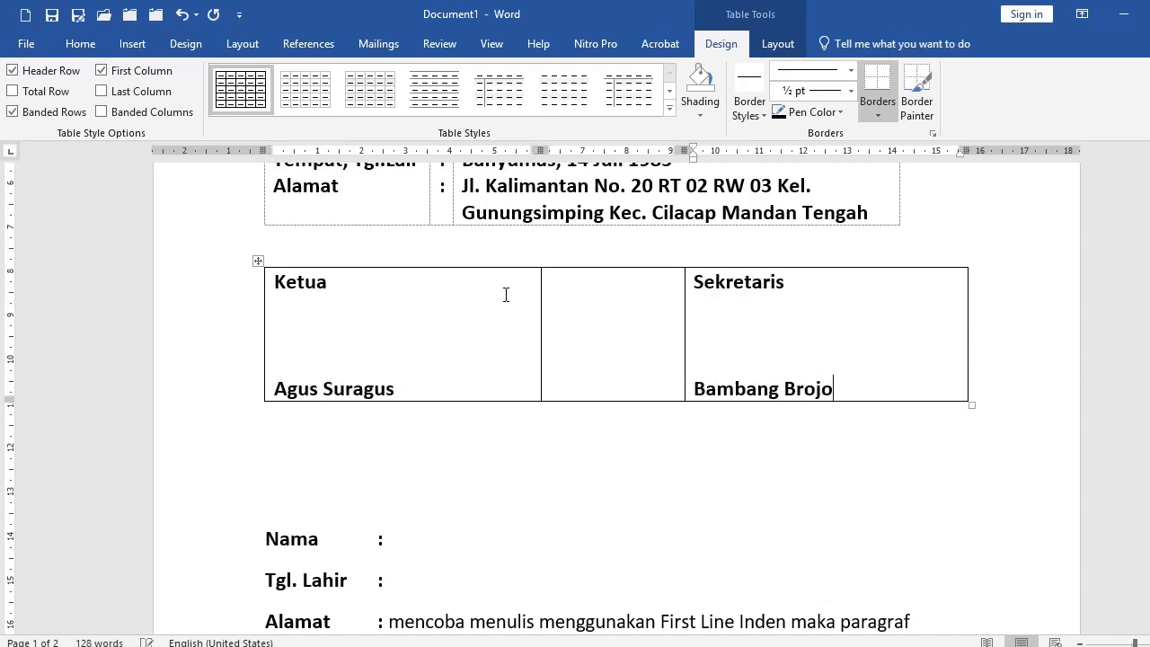
Step: Select all three cells of the signature row
left_click(409, 315)
left_click_drag(375, 305, 693, 325)
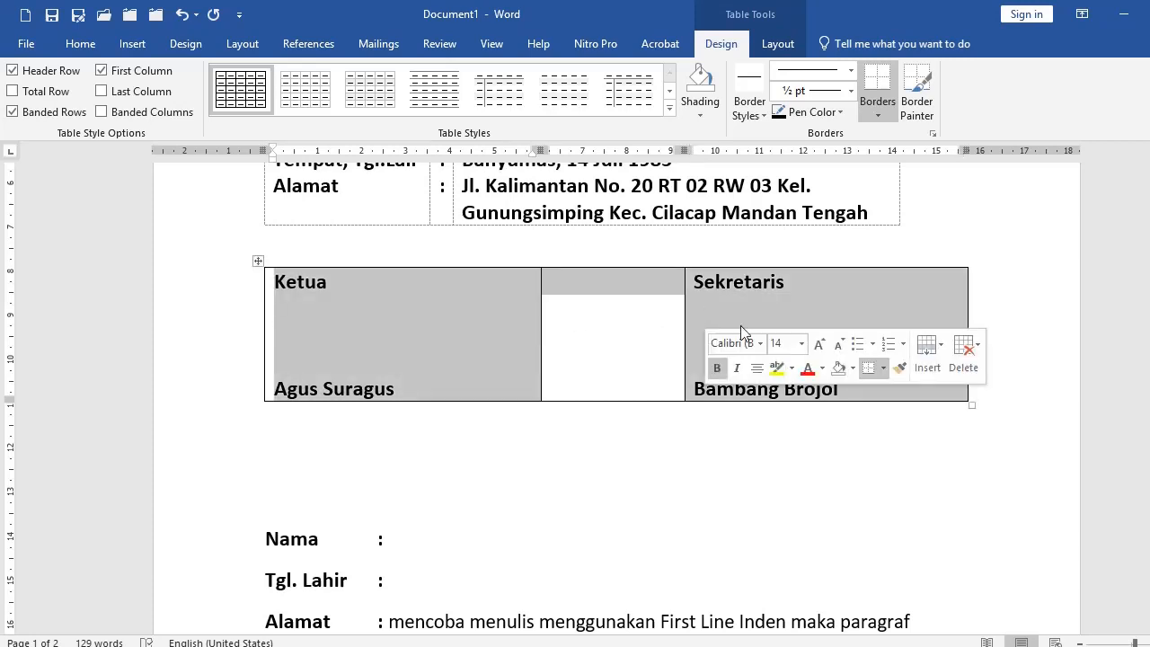
left_click_drag(505, 311, 1019, 302)
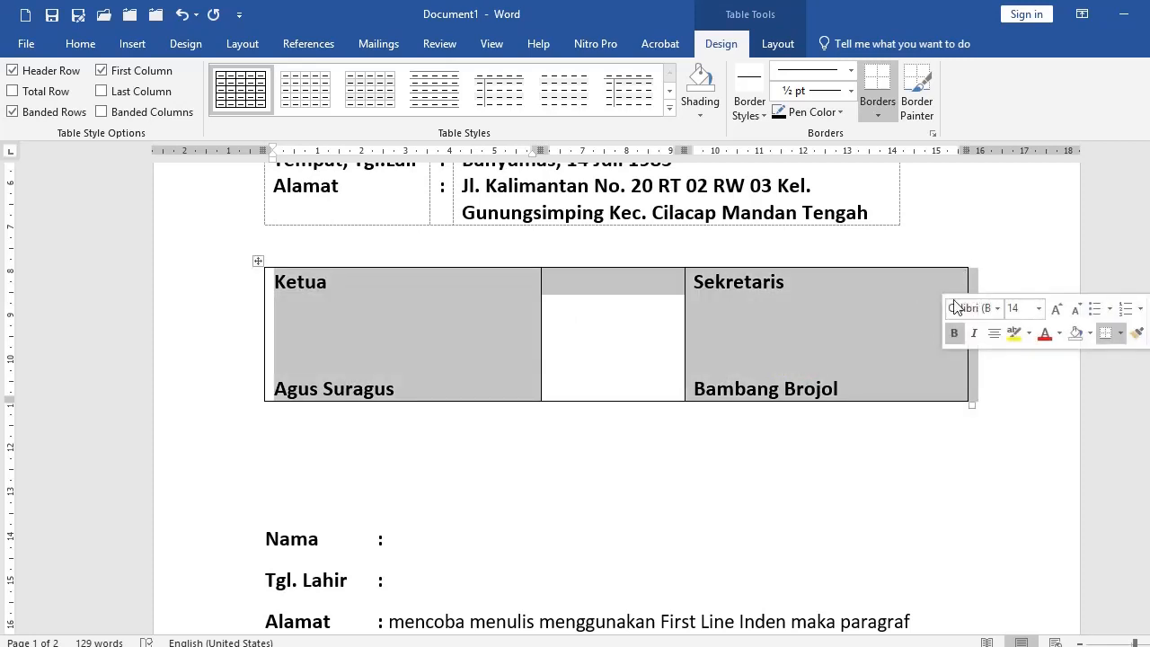
left_click(781, 334)
left_click_drag(417, 375, 770, 324)
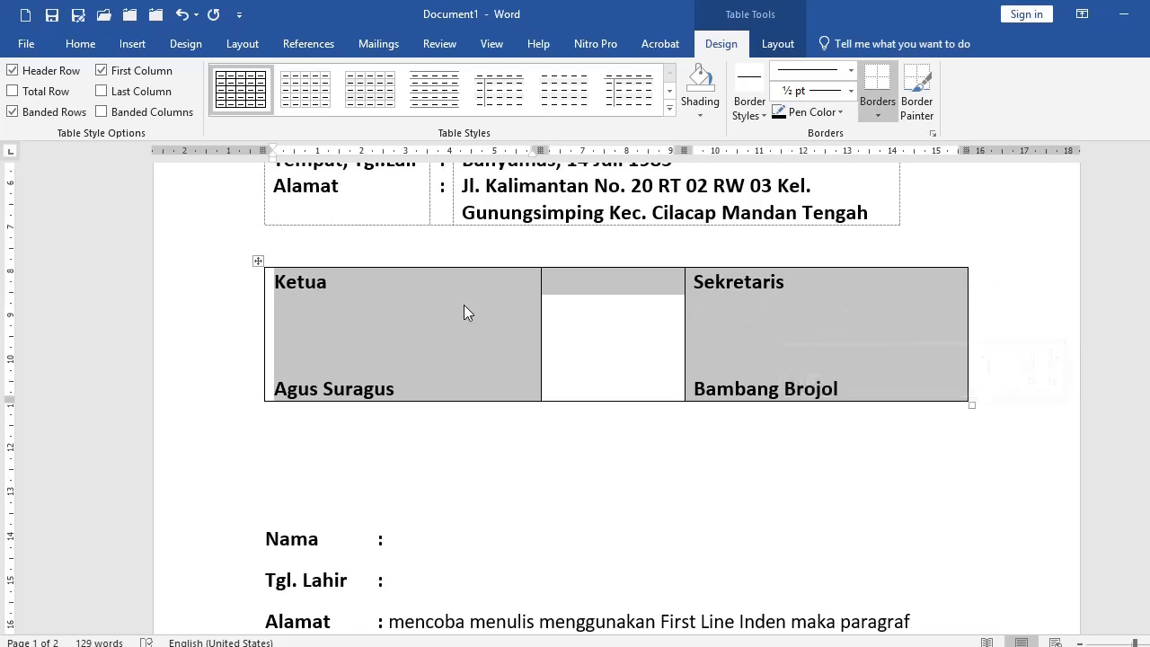
Step: Centre the signature text and delete the secretary's surname
left_click(81, 44)
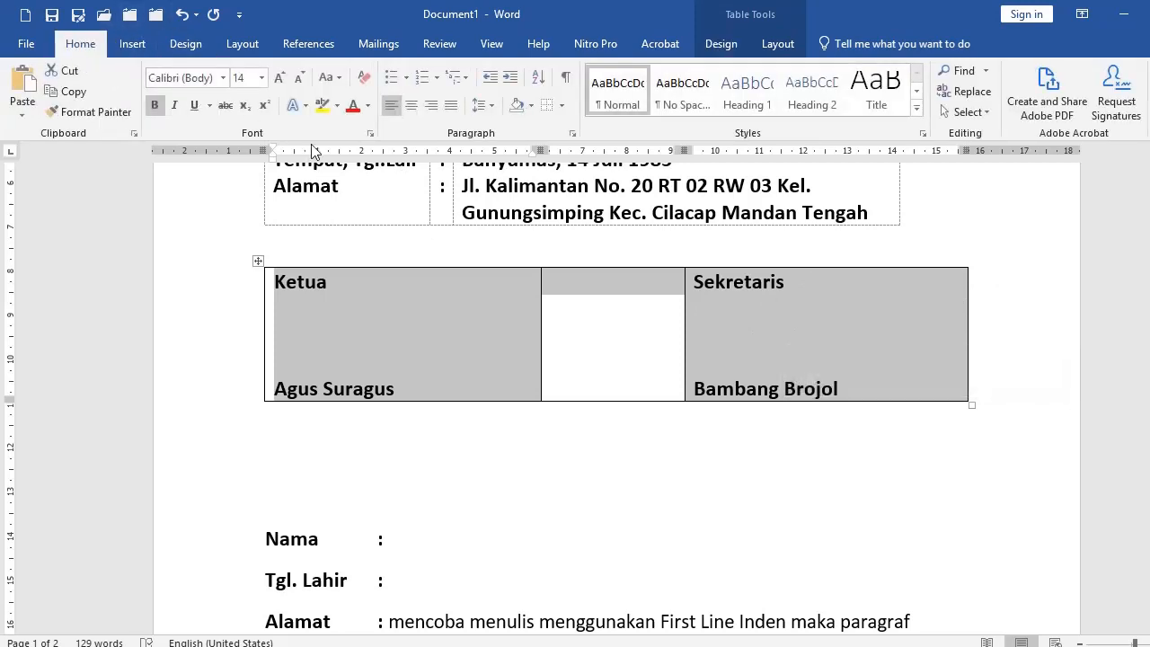
left_click(411, 106)
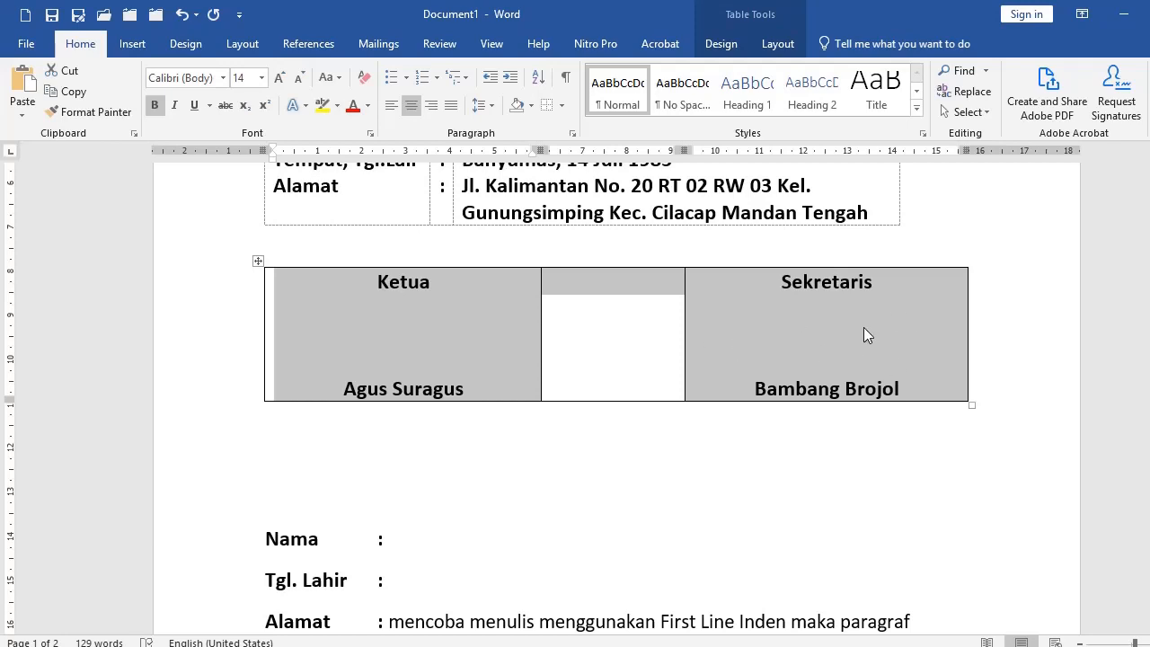
left_click(513, 330)
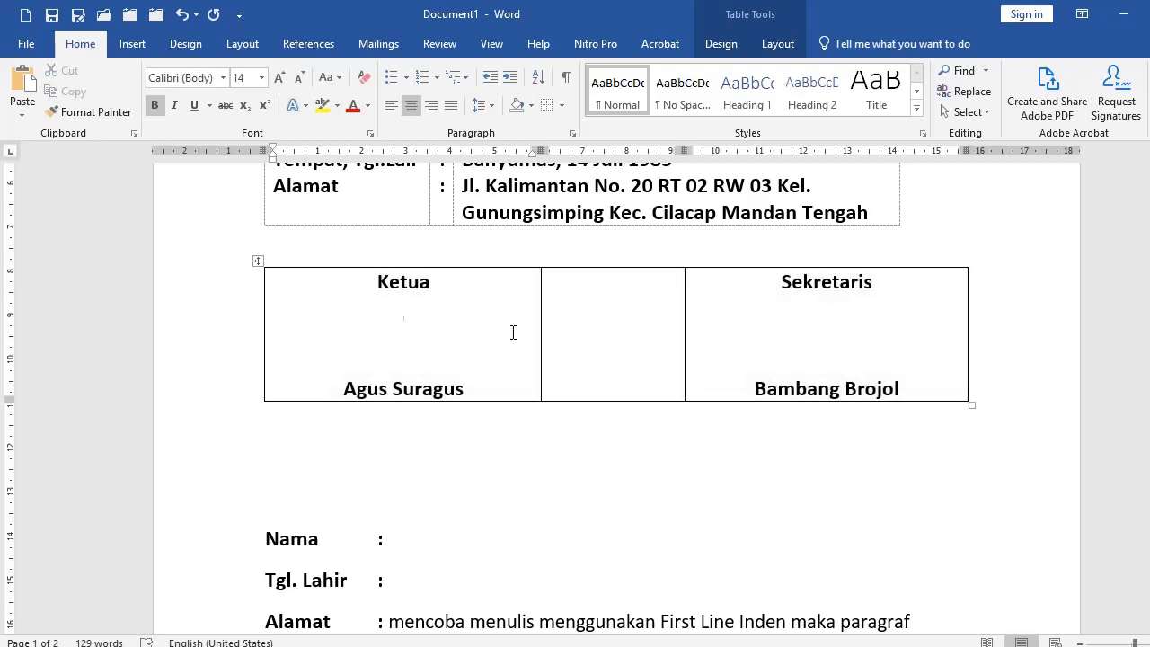
left_click(947, 377)
double_click(877, 377)
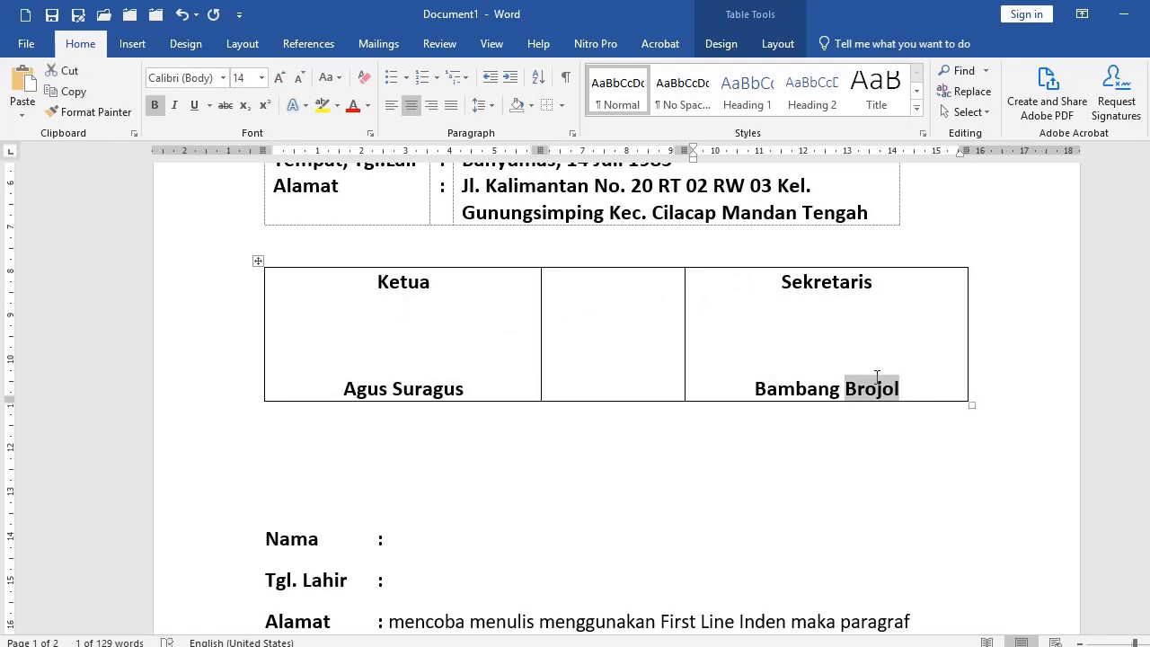
key("BackSpace")
Step: Cut the empty middle column from the signature table
left_click(610, 344)
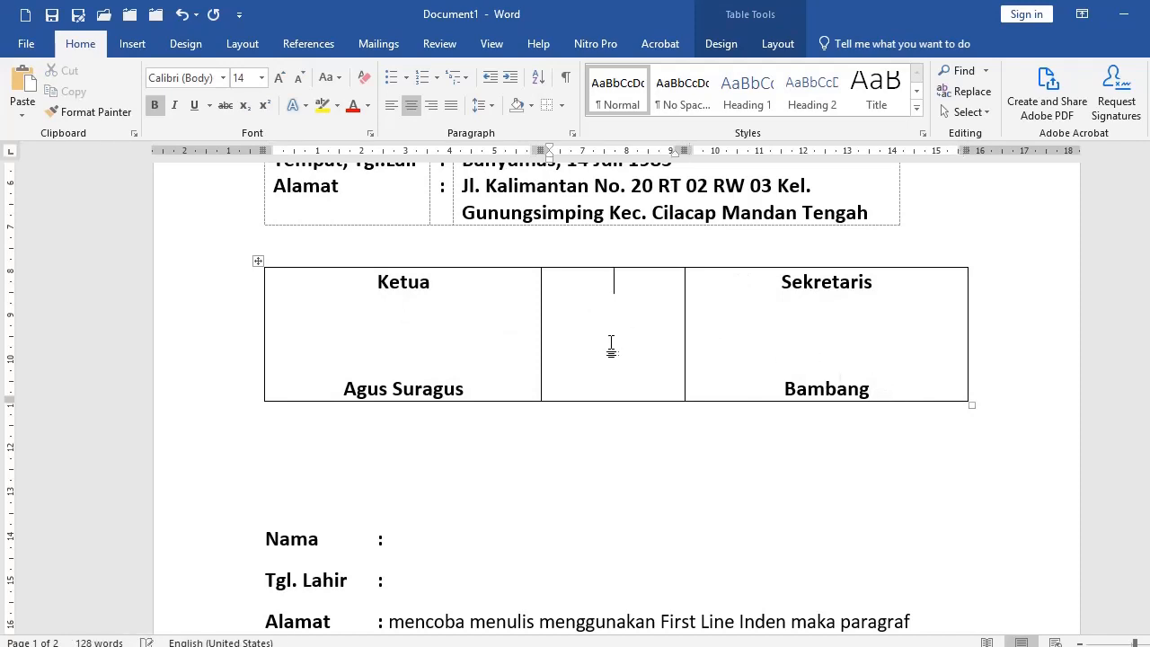
left_click(592, 265)
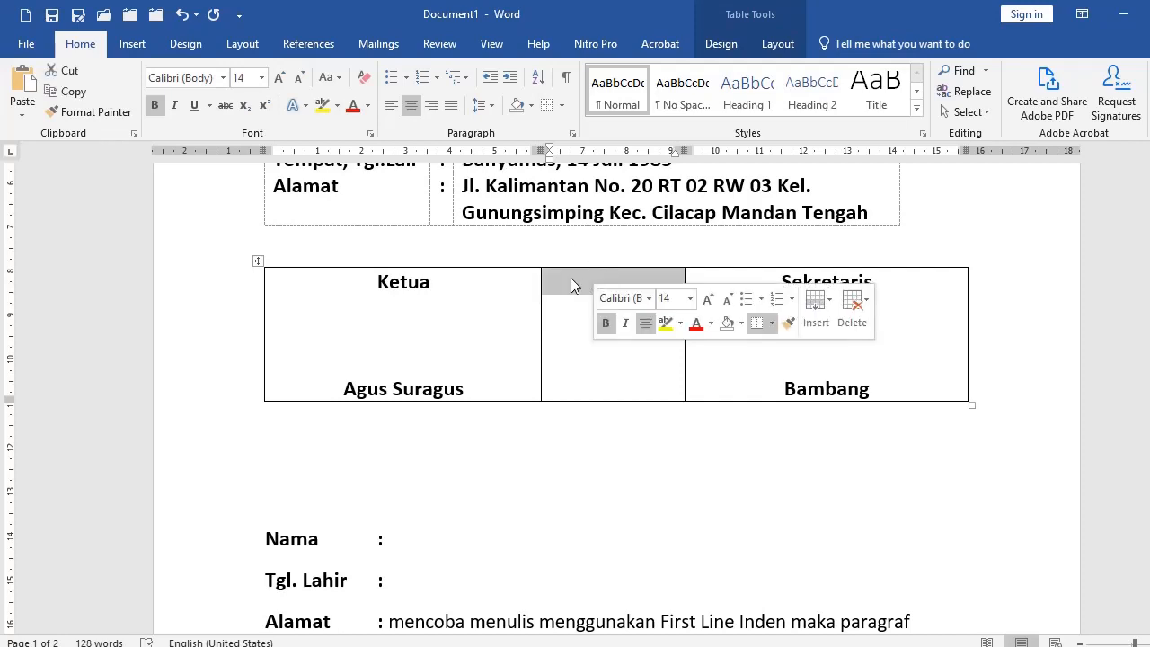
left_click(69, 70)
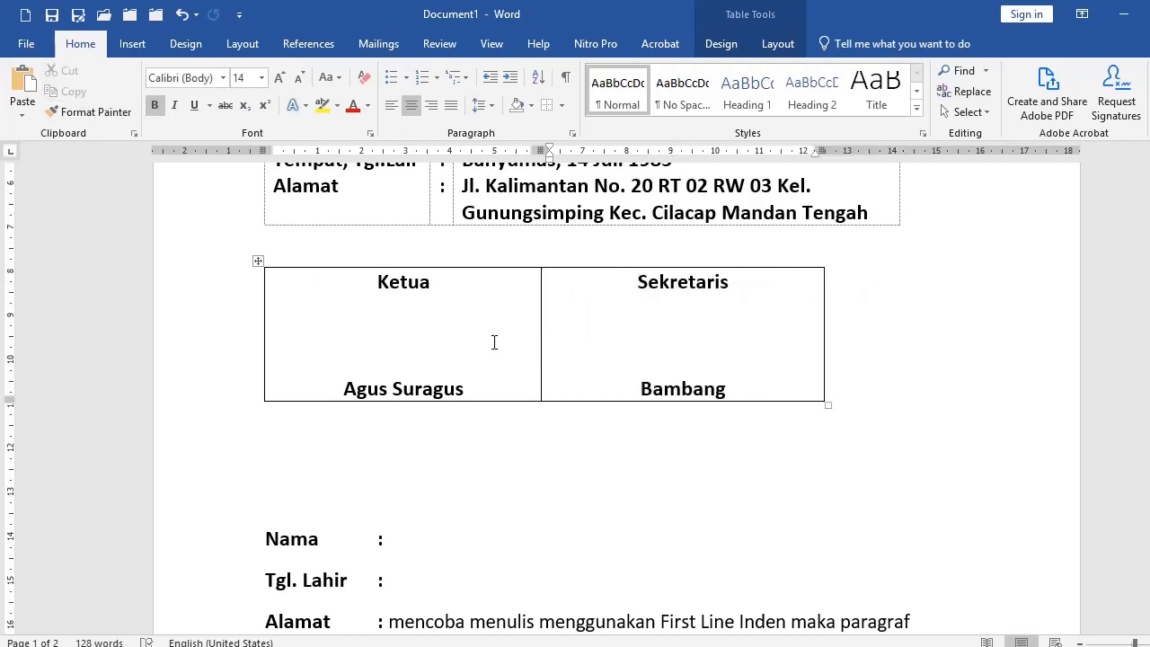
Step: Try left, right and centre alignment on the signature cells, settling on left-aligned
left_click_drag(493, 341, 647, 347)
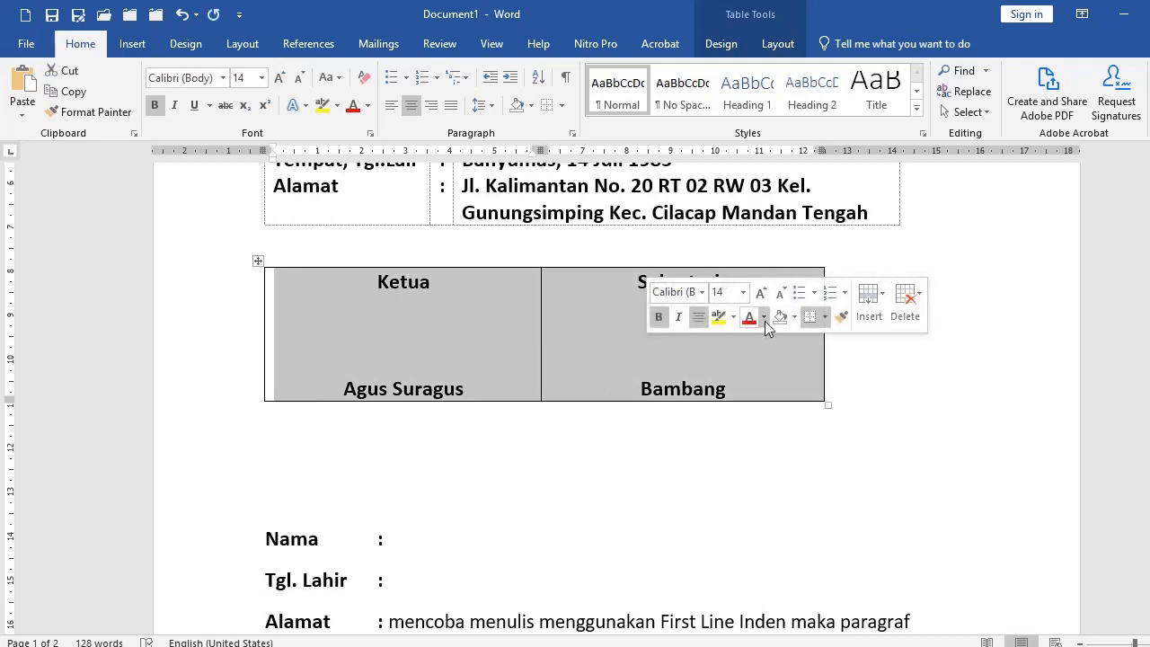
left_click(419, 104)
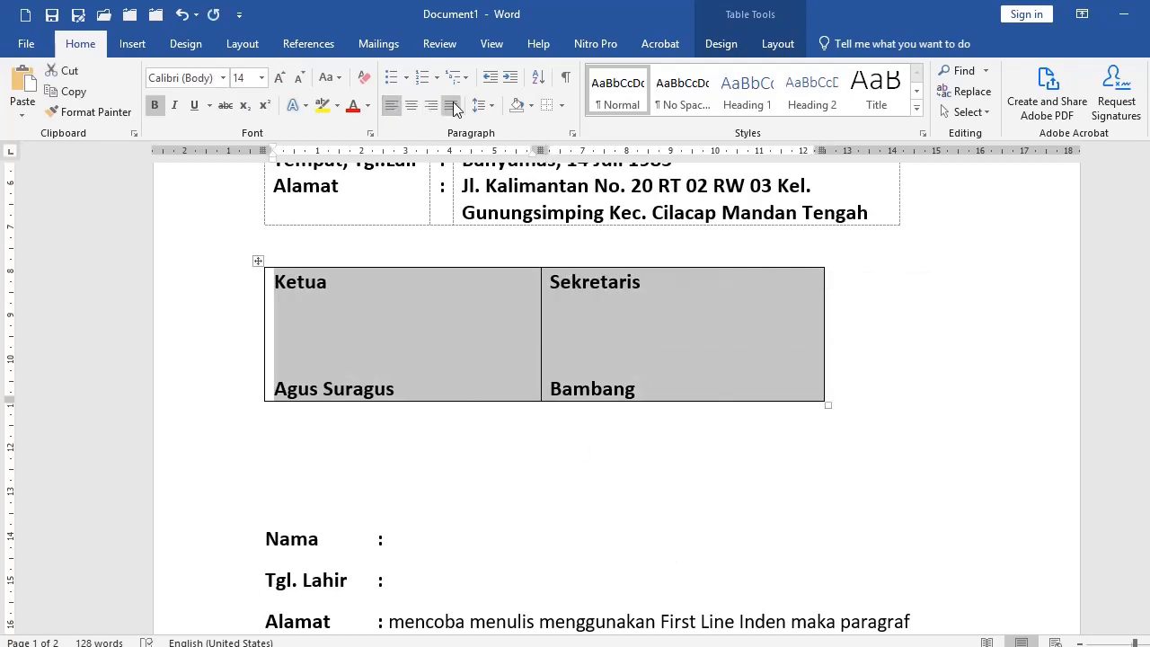
left_click(432, 105)
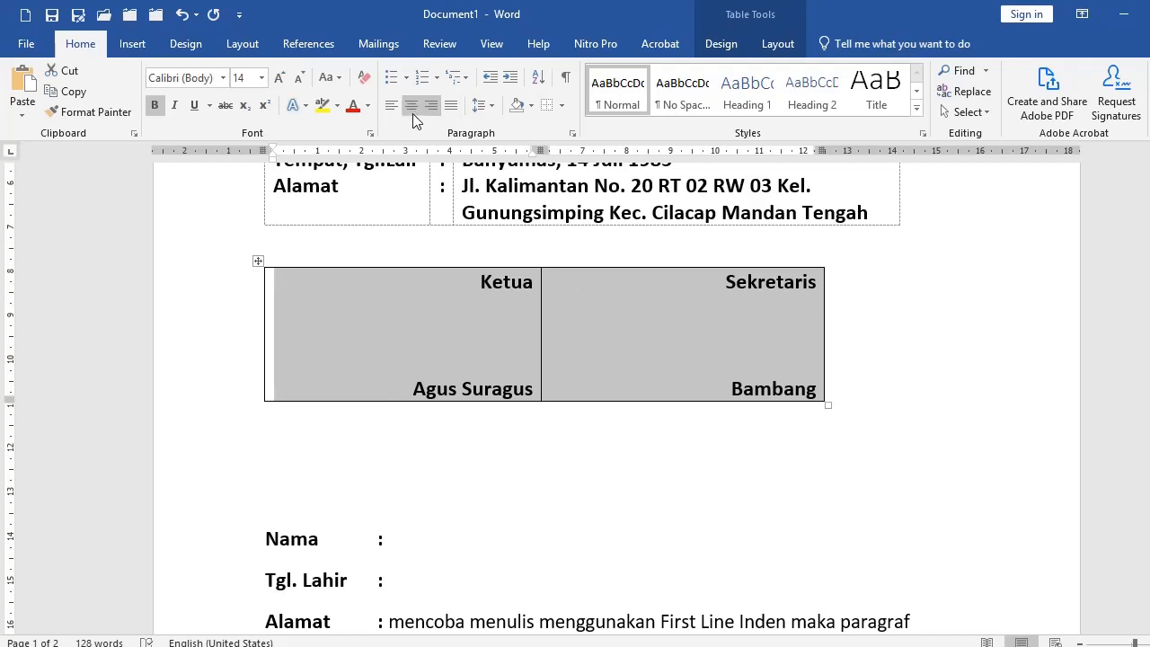
left_click(411, 106)
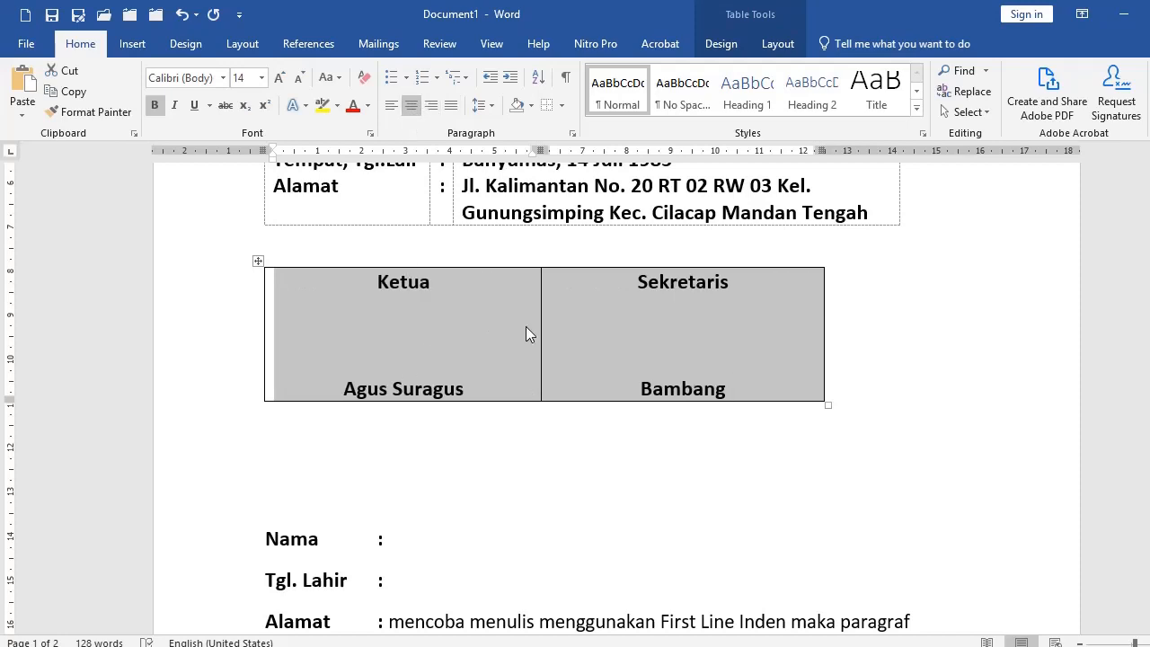
left_click(539, 357)
left_click_drag(503, 336, 900, 325)
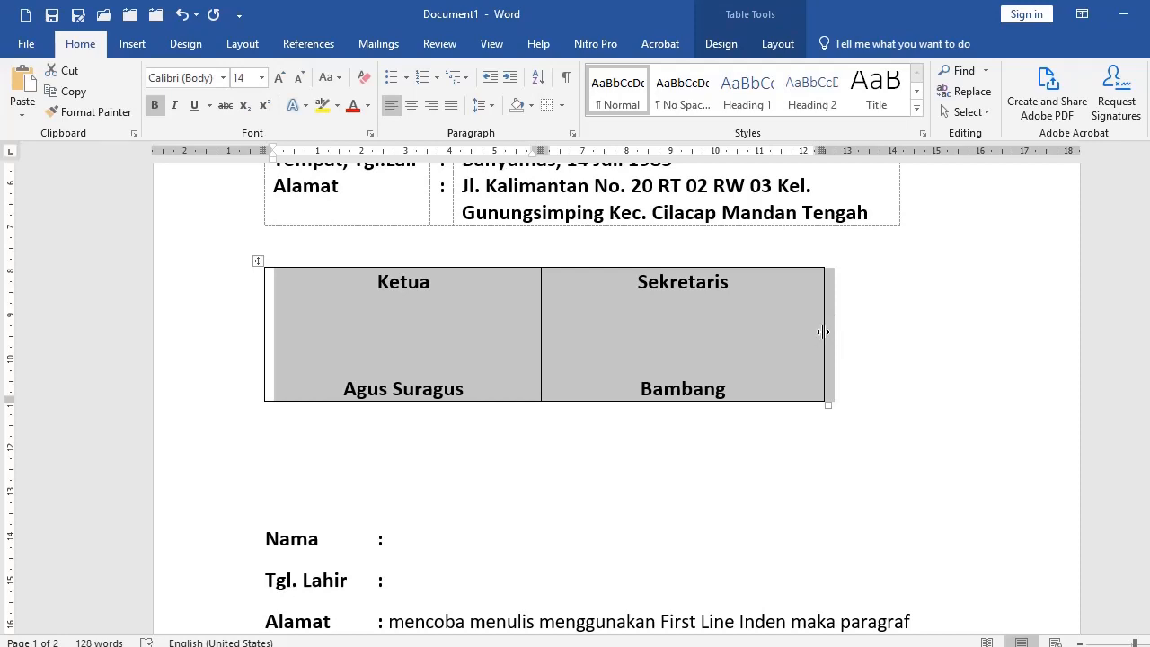
left_click(641, 287)
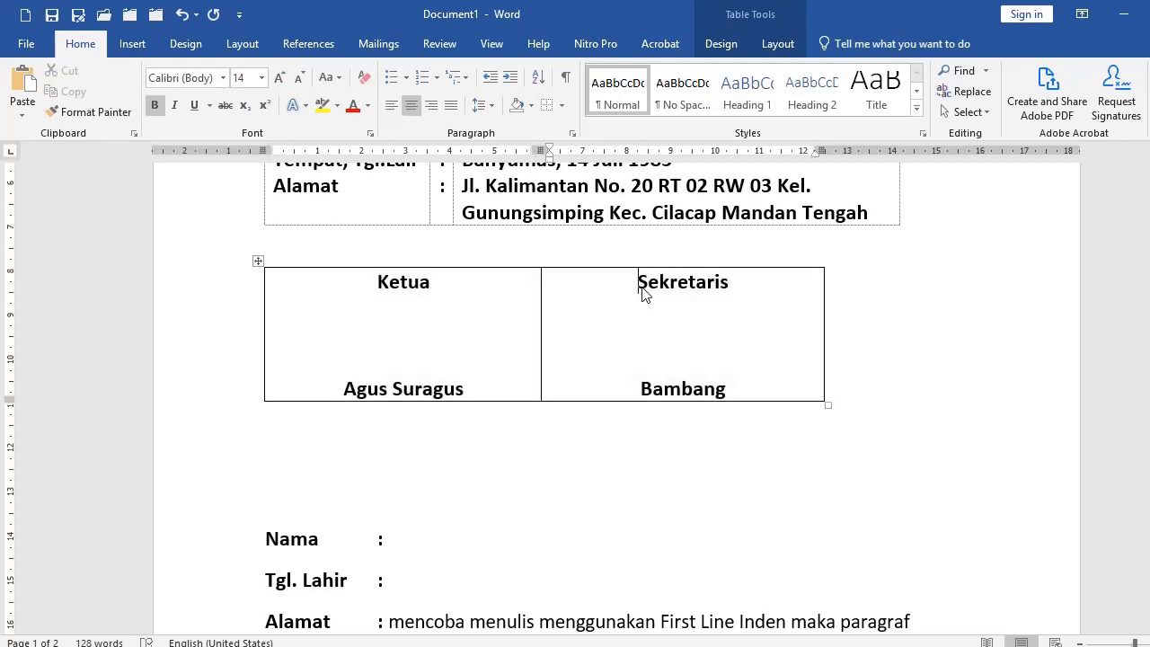
left_click_drag(521, 324, 754, 346)
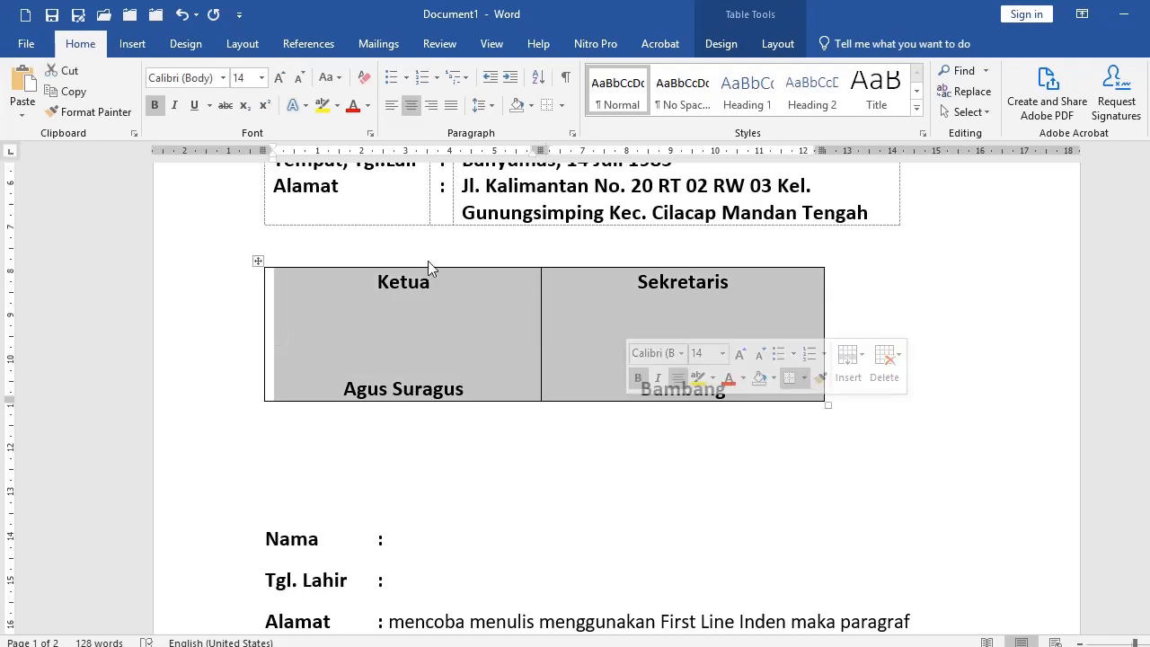
left_click(391, 105)
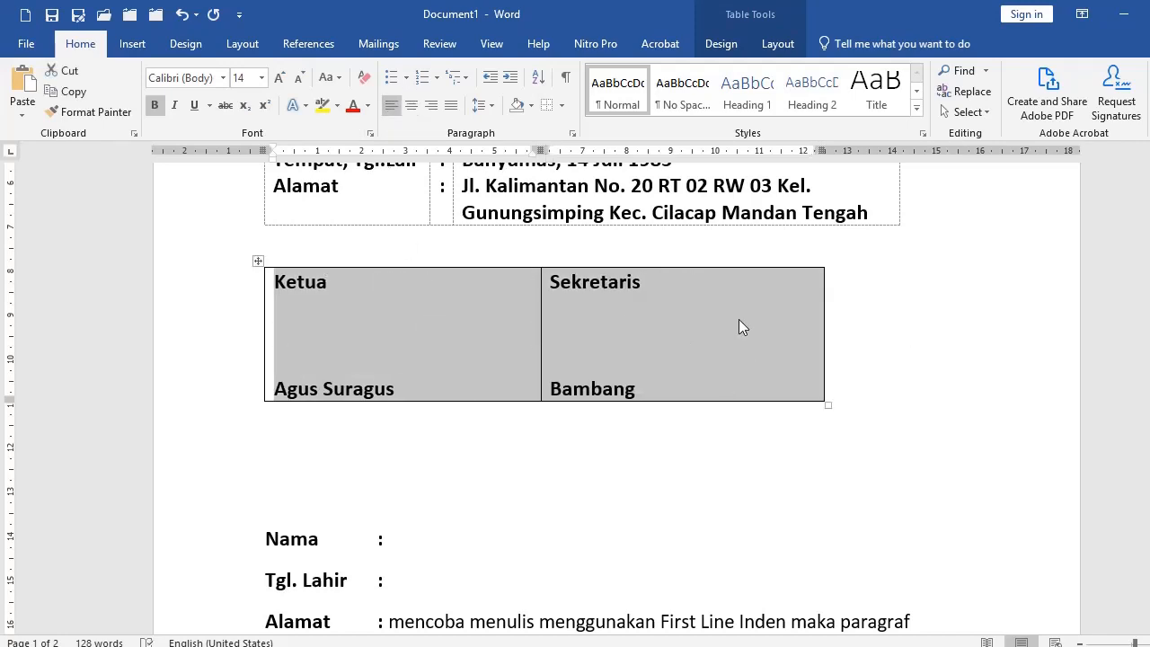
left_click_drag(494, 325, 180, 330)
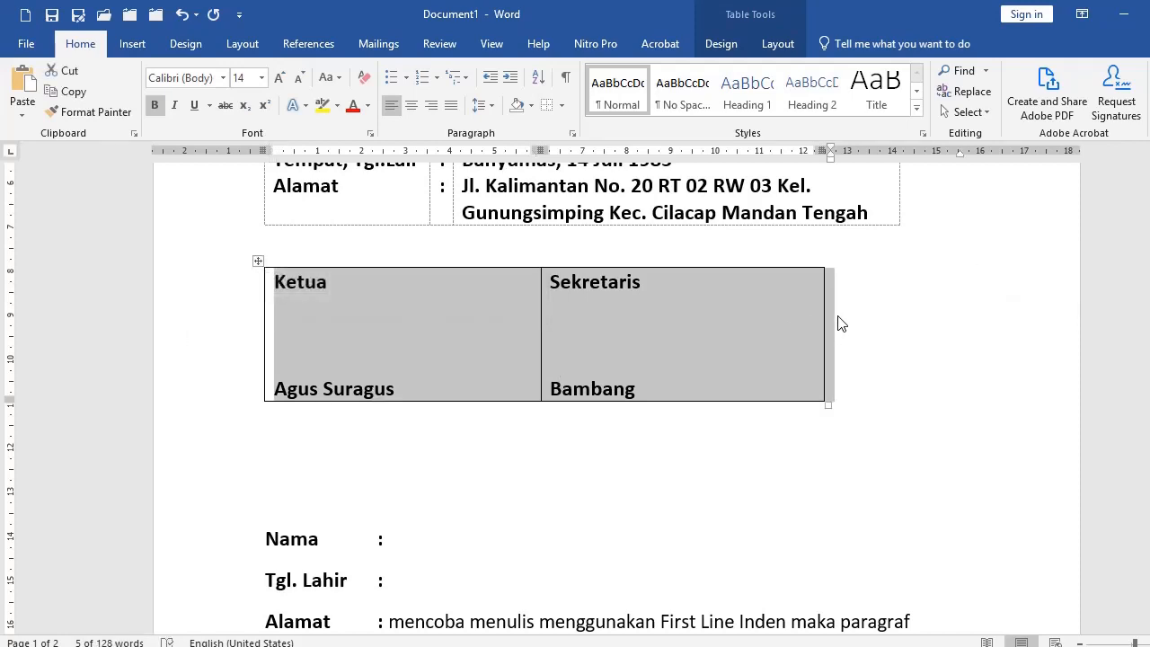
Step: Try centre, right and left table alignment, then re-centre the Ketua and Sekretaris text
left_click(410, 105)
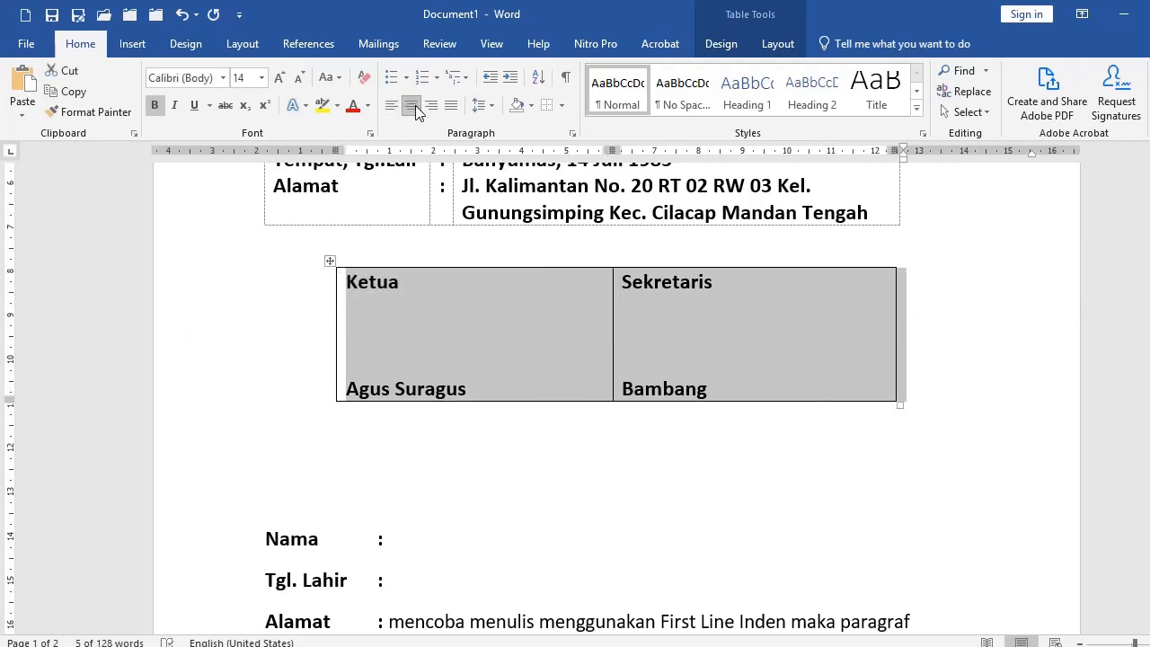
left_click(431, 105)
left_click(390, 105)
left_click(445, 339)
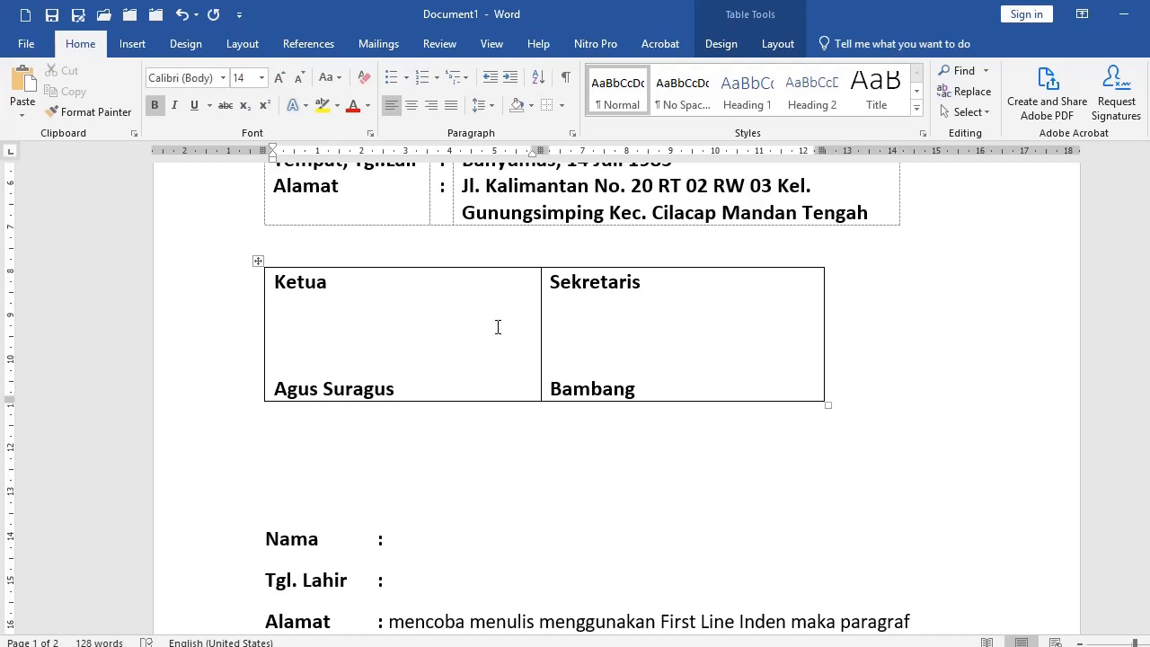
left_click_drag(503, 318, 650, 283)
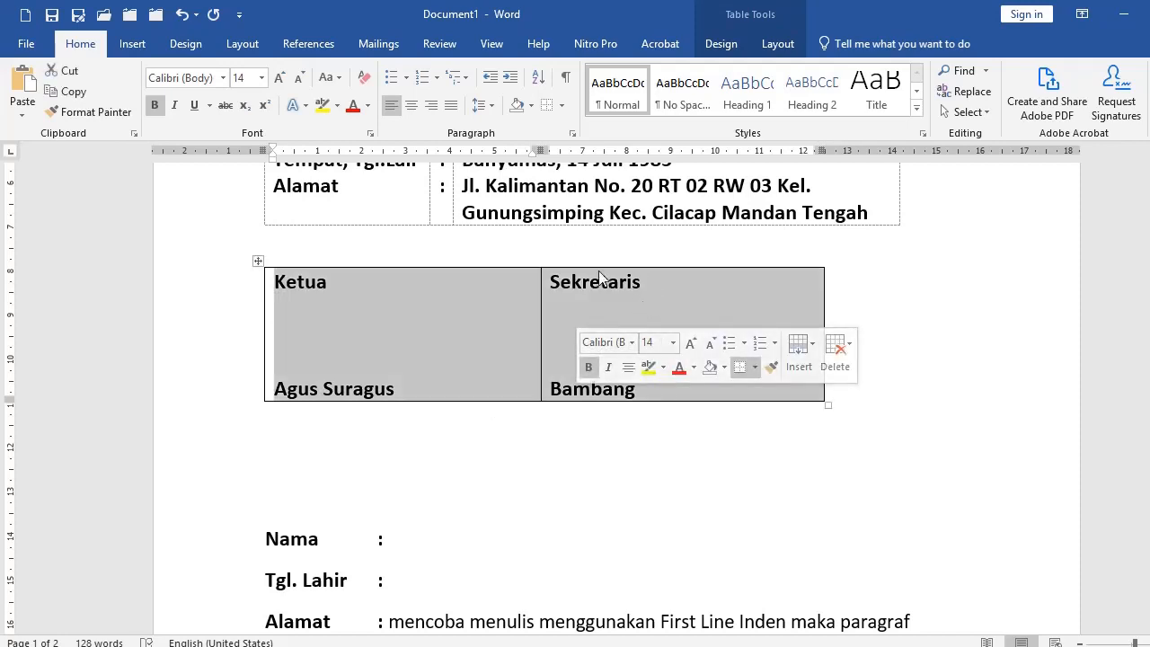
left_click(410, 105)
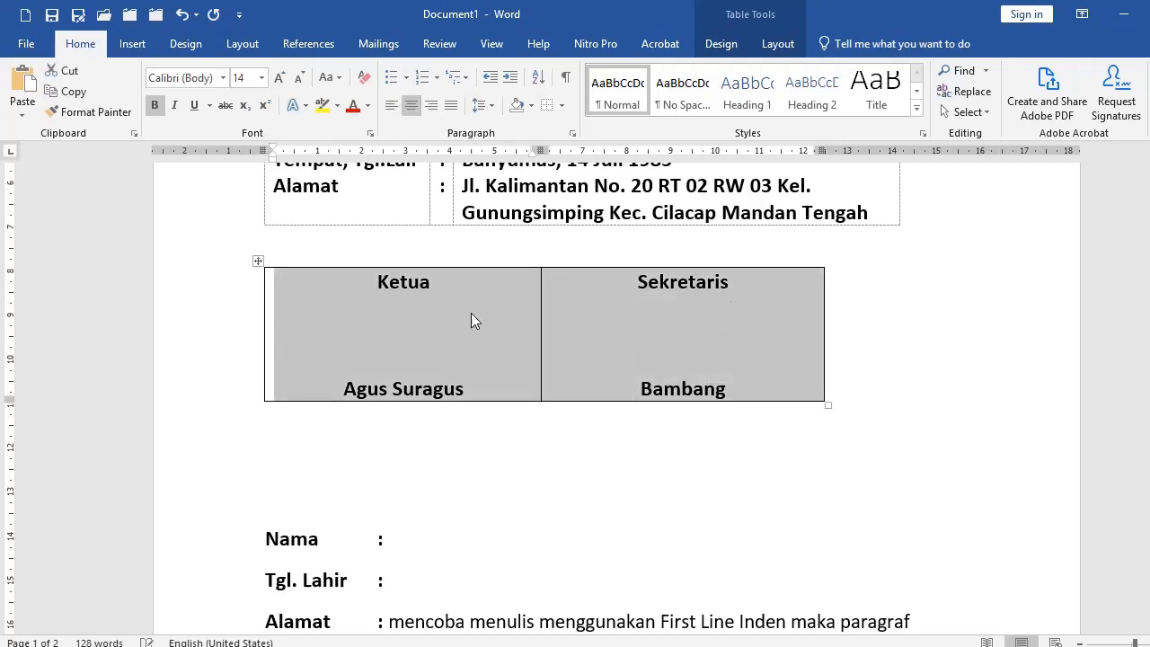
Step: Select the whole signature table and centre it on the page
left_click(227, 309)
left_click(204, 340)
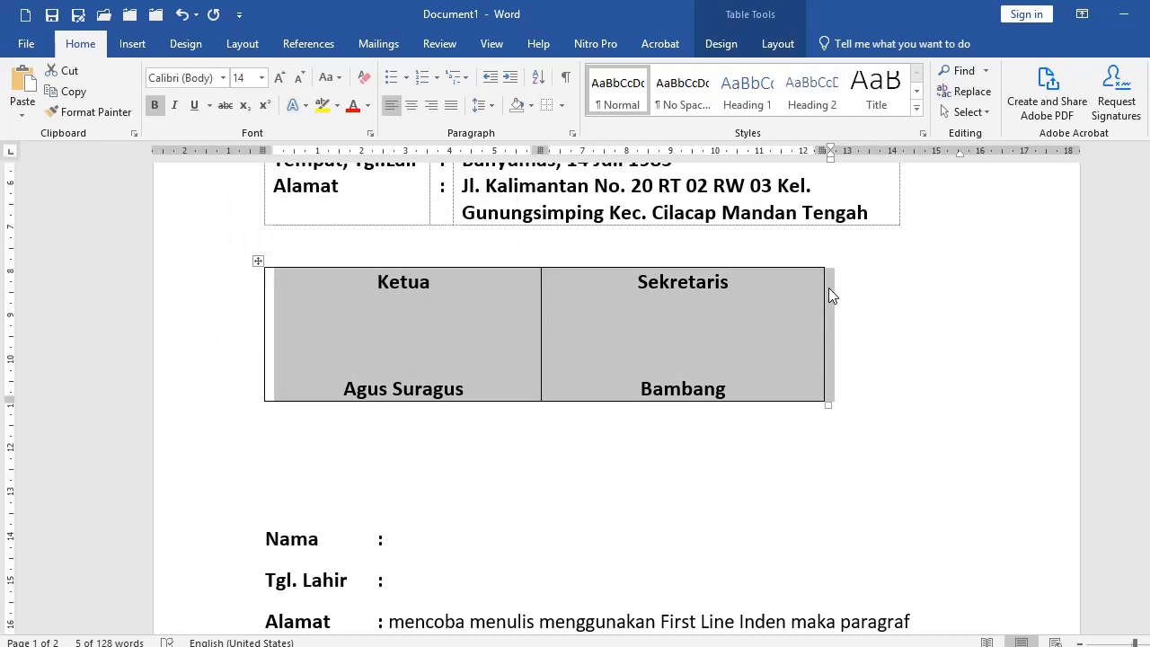
left_click(419, 110)
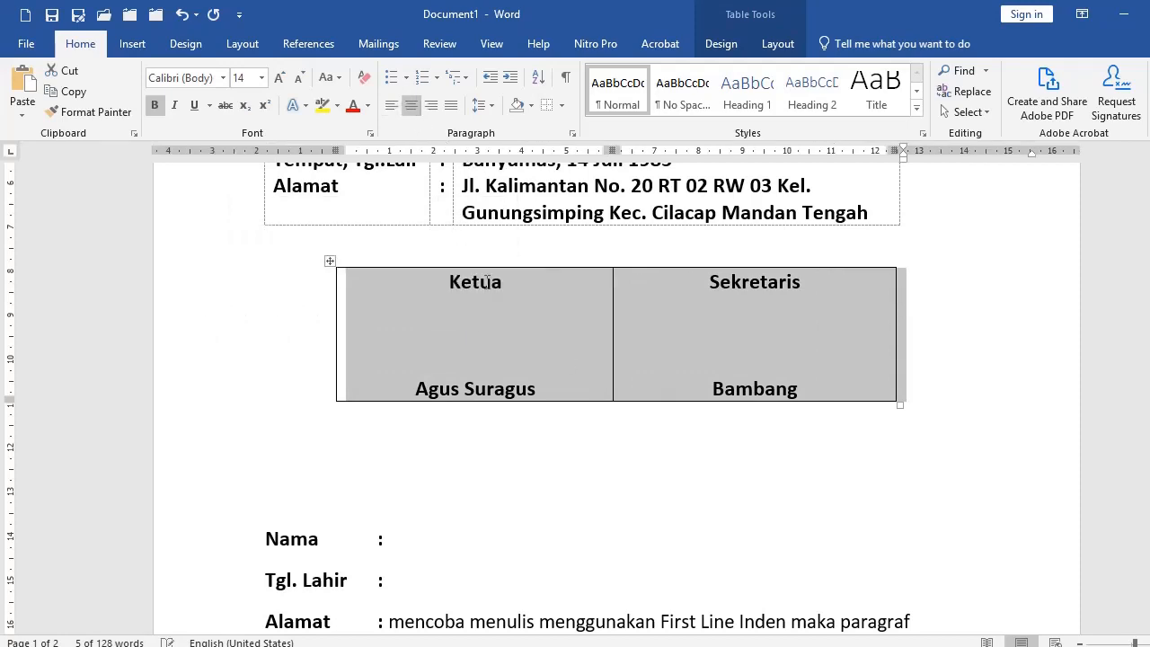
left_click(577, 461)
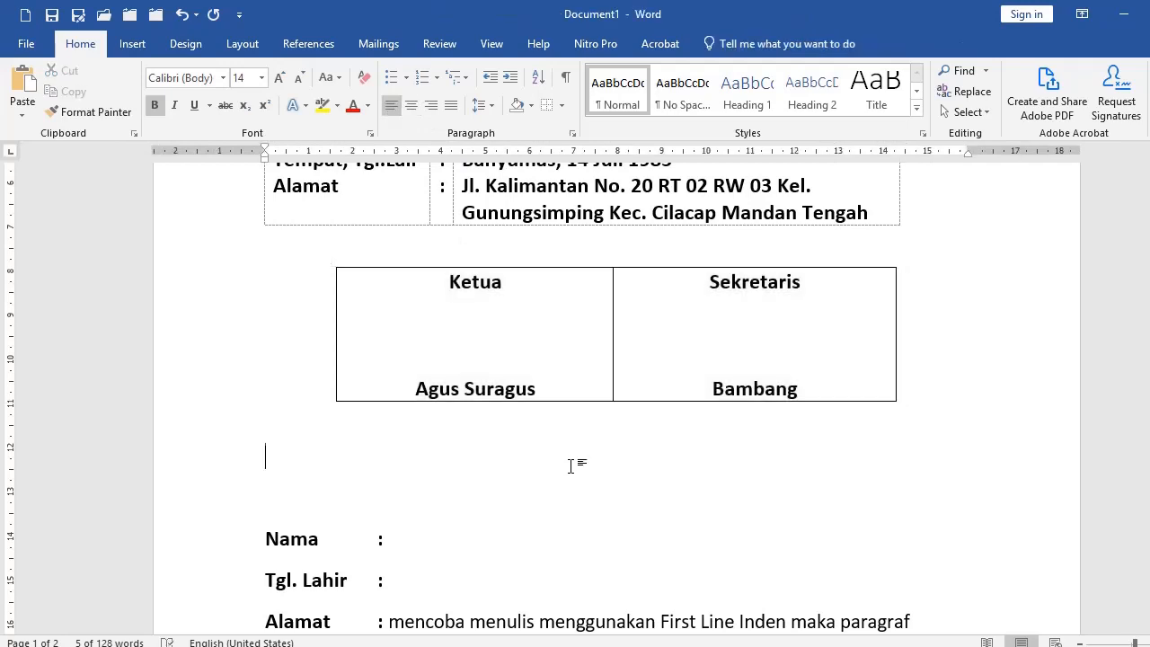
left_click(208, 369)
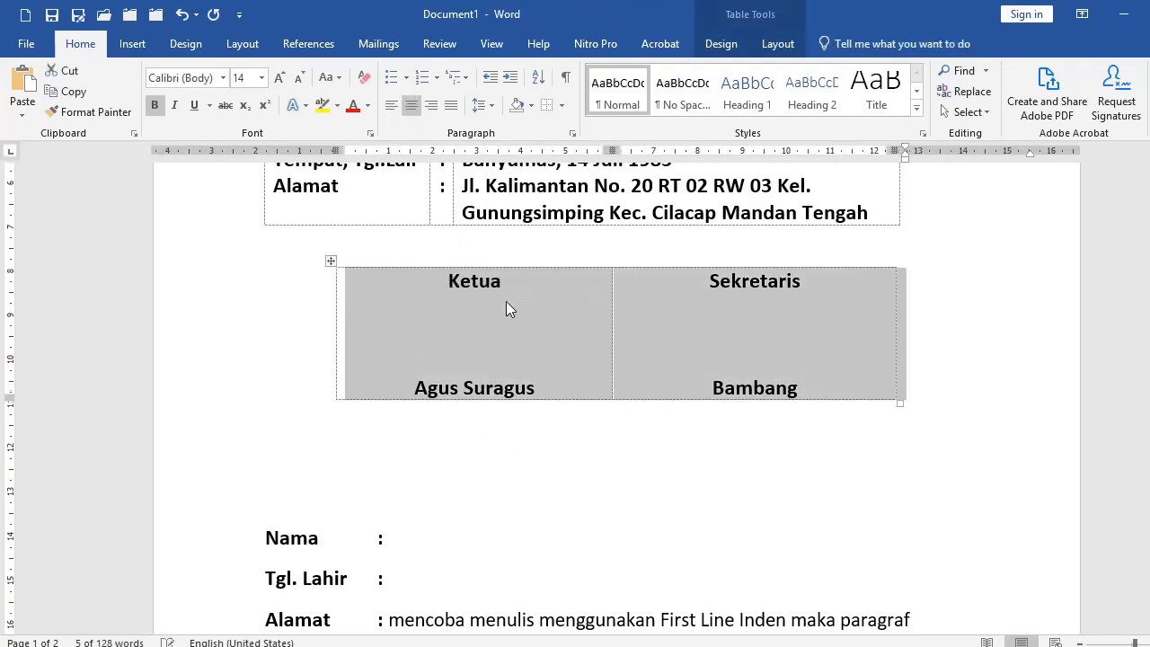
left_click(506, 302)
scroll(560, 465, "down", 10)
scroll(561, 465, "down", 5)
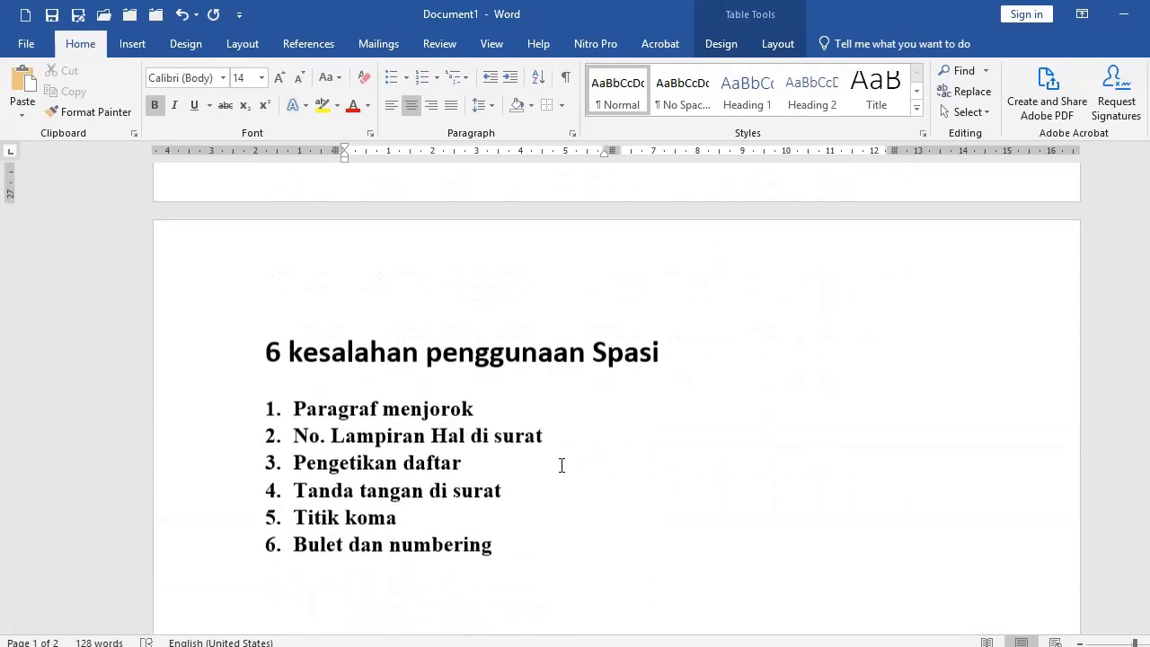
left_click(532, 495)
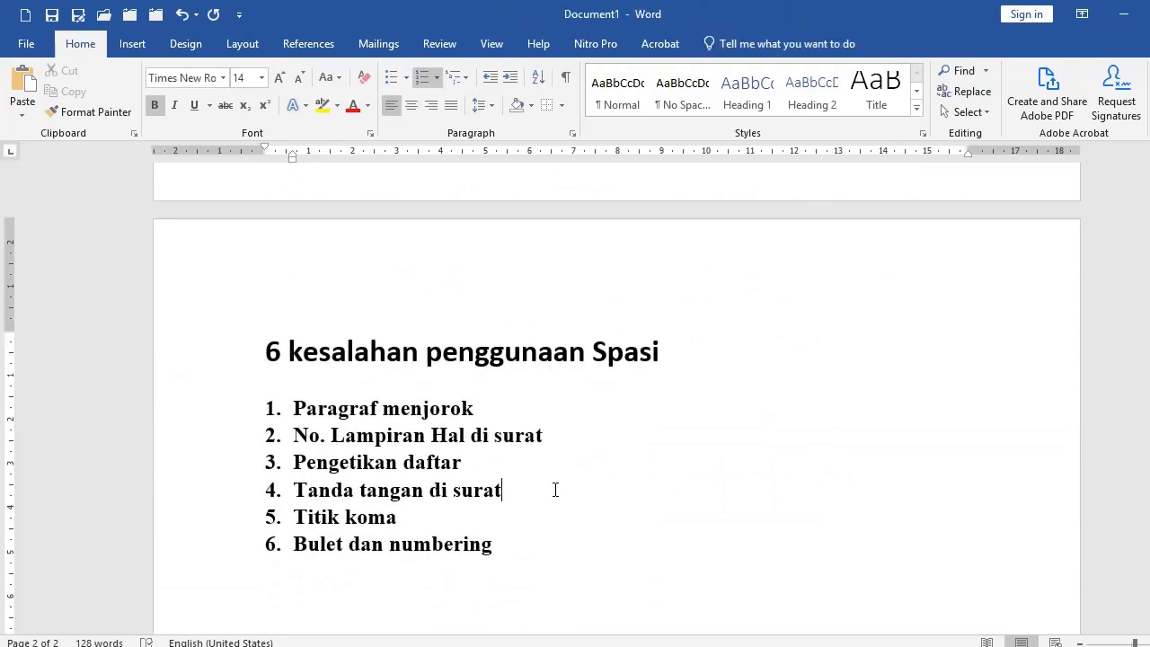
scroll(555, 490, "up", 8)
left_click(347, 509)
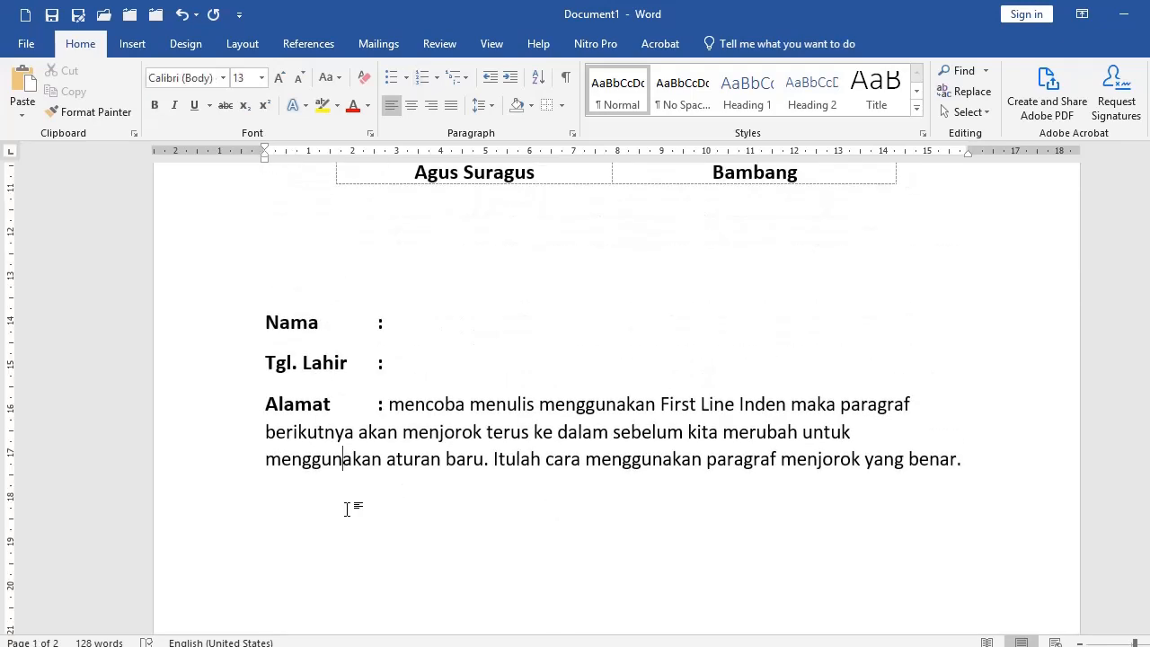
scroll(359, 494, "down", 3)
left_click(971, 299)
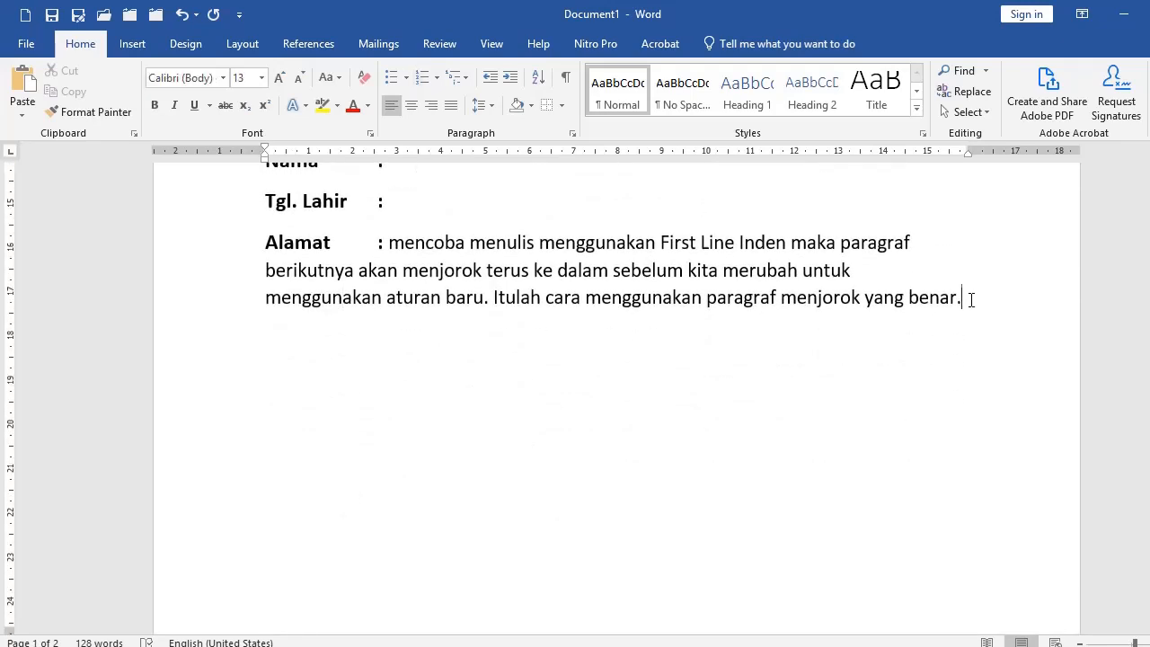
Step: Below the Alamat paragraph, type 'Kita membutuhkan jambu , rambutan ,', correcting the typos
key("Return")
key("Return")
type("Kita me")
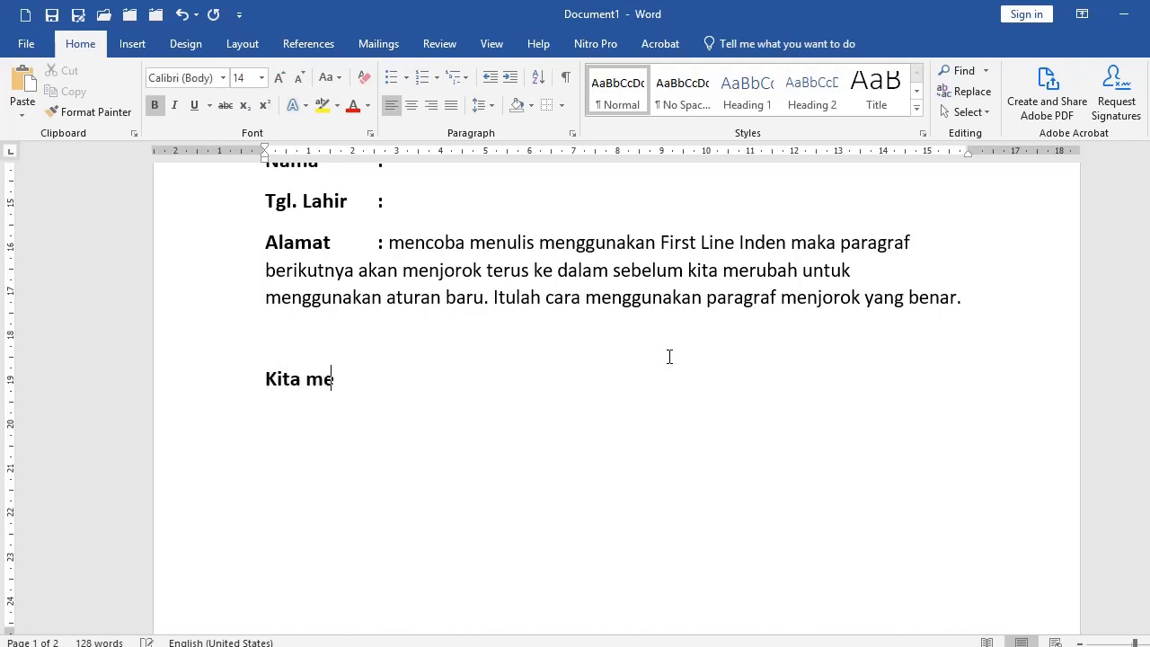
type("mbutuhkan jambu ,")
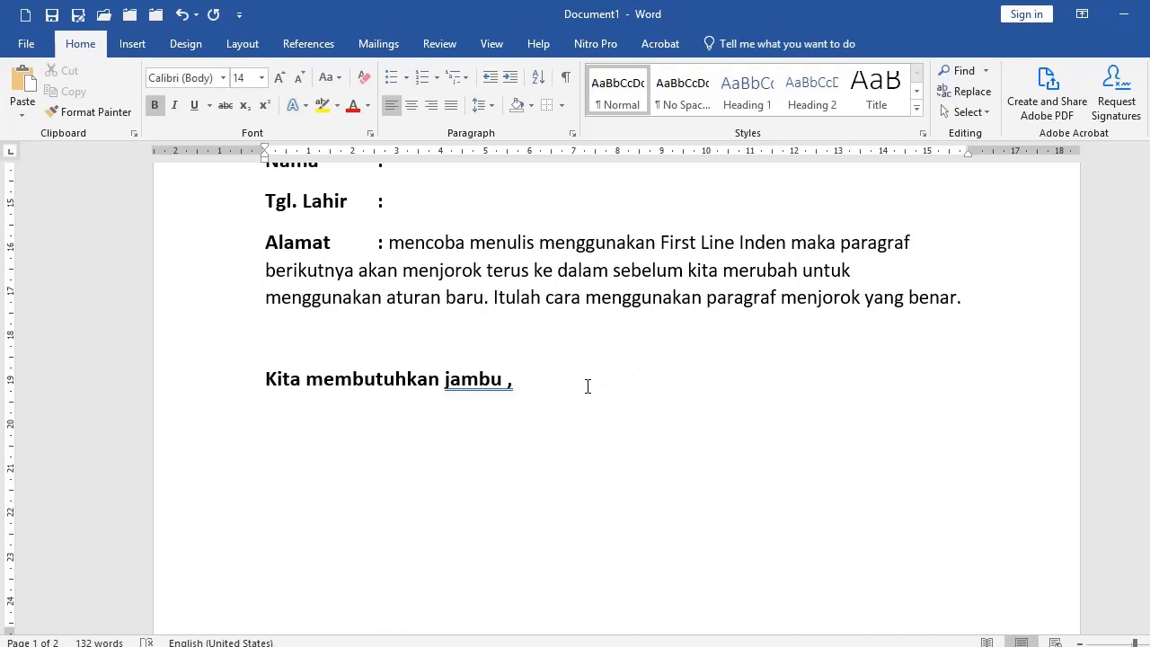
type(" rambta")
key("BackSpace")
key("BackSpace")
type("8")
key("BackSpace")
type("utan ,")
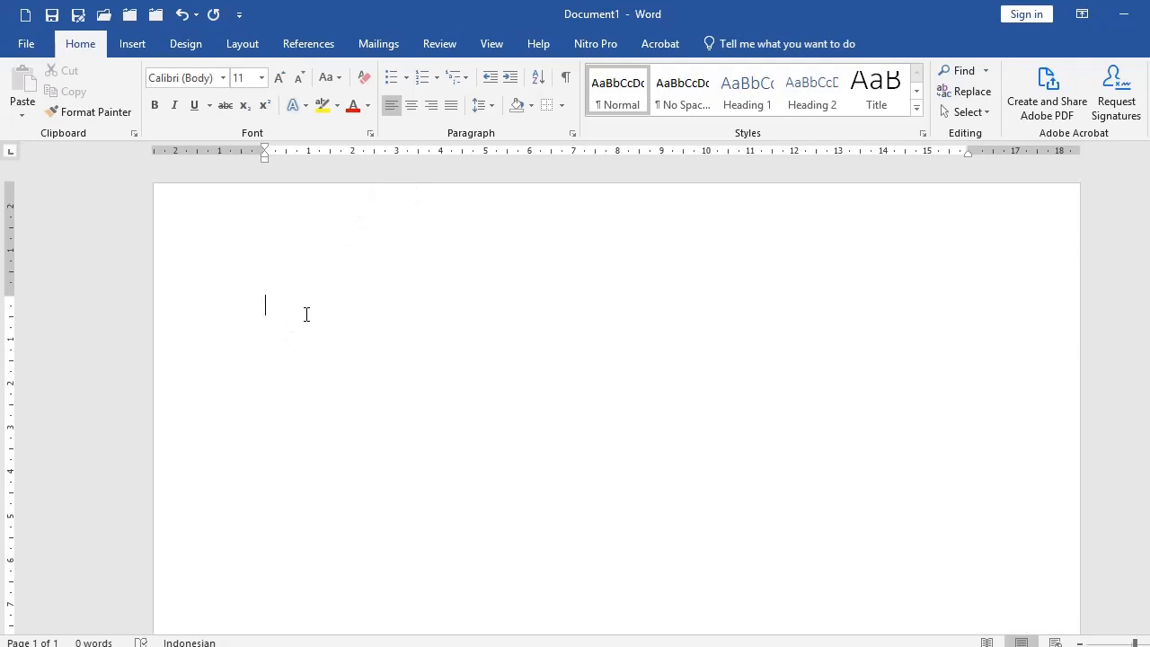
Step: Type '1.mangga' and replace mangga with 'pertama' so AutoFormat starts a numbered list
type("1.")
type("mangga")
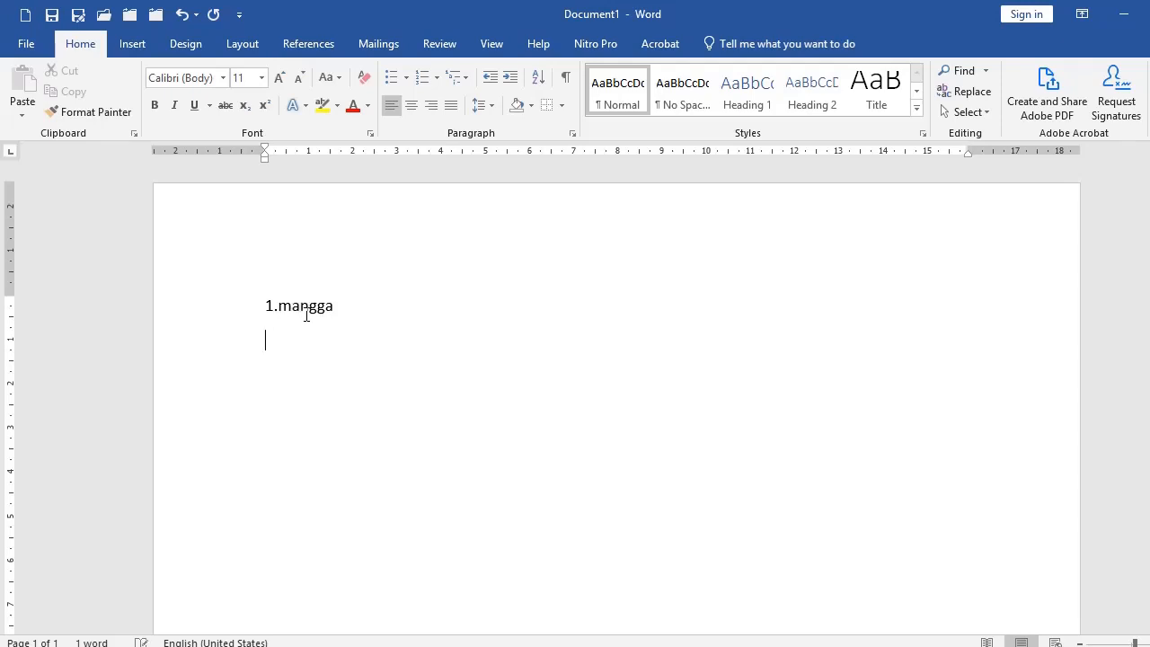
key("ctrl+a")
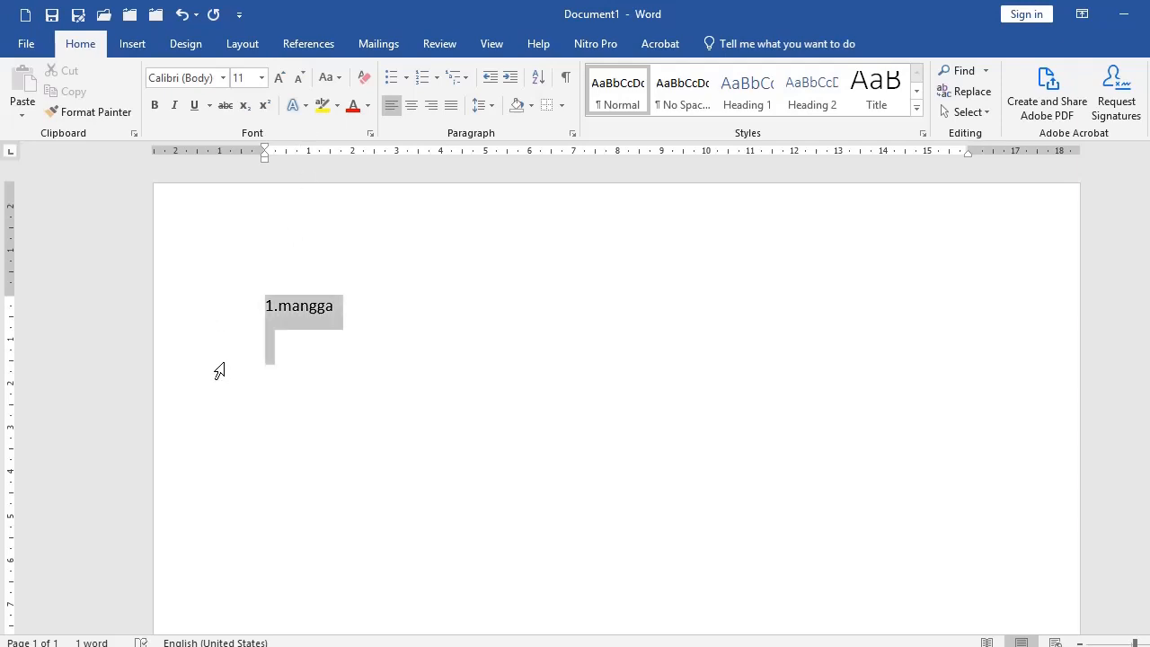
left_click(351, 316)
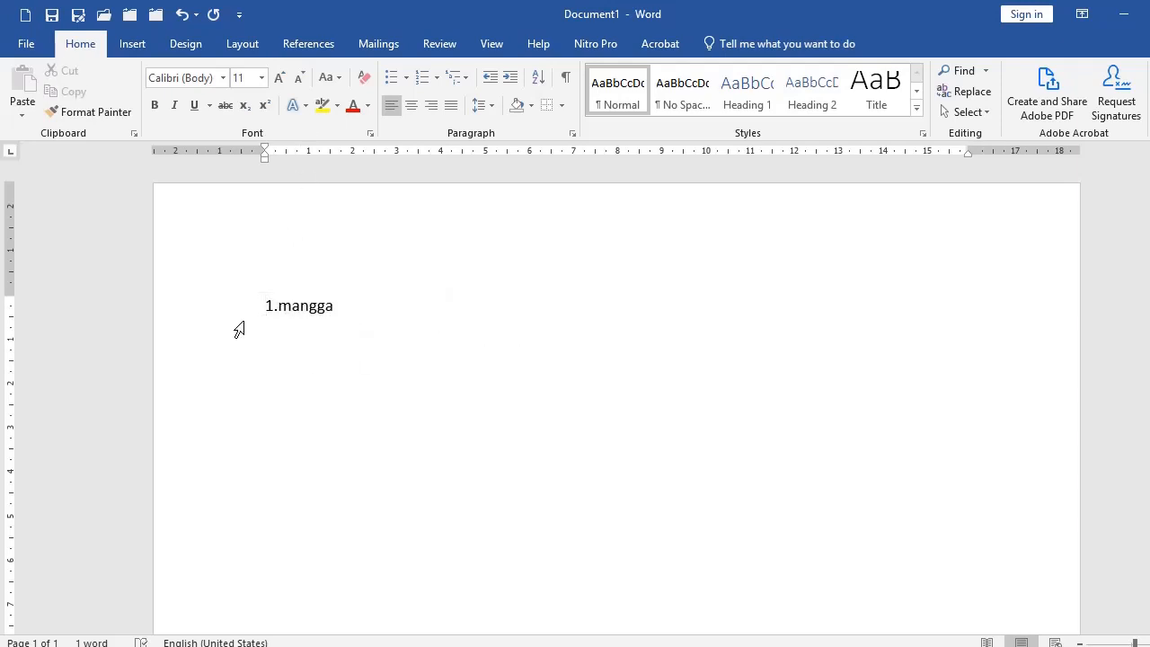
left_click(282, 321)
double_click(305, 312)
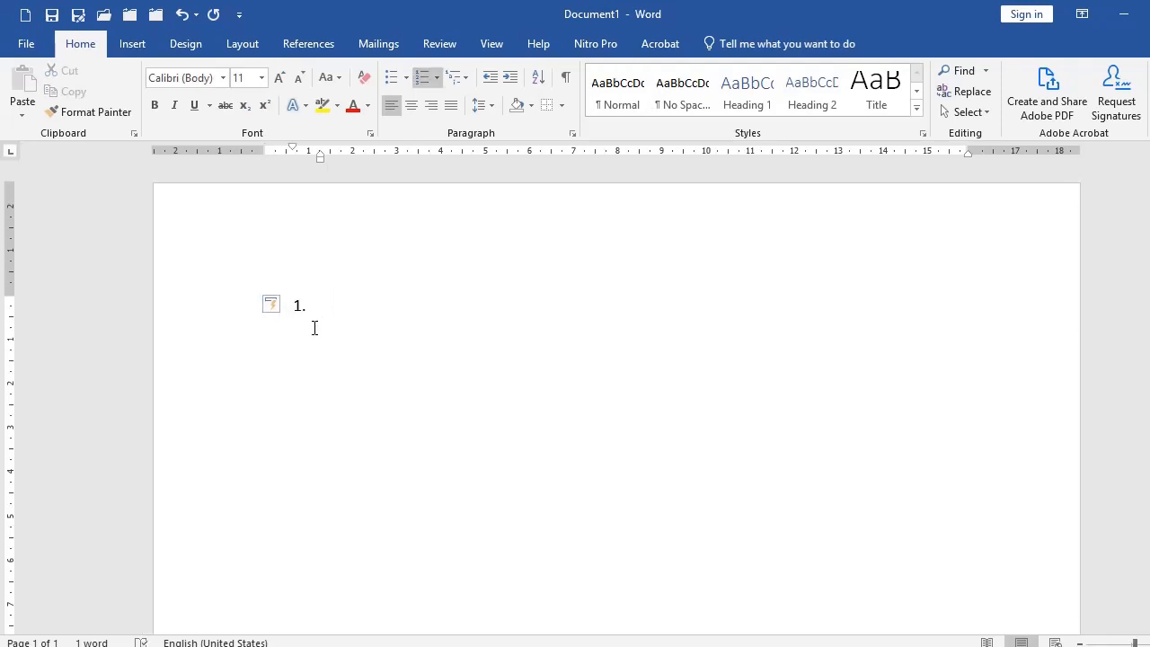
type("pertama")
Step: Add kedua and ketiga as numbered items and start an empty fourth item
key("Return")
type("kedua")
key("Return")
type("ketiga")
key("Return")
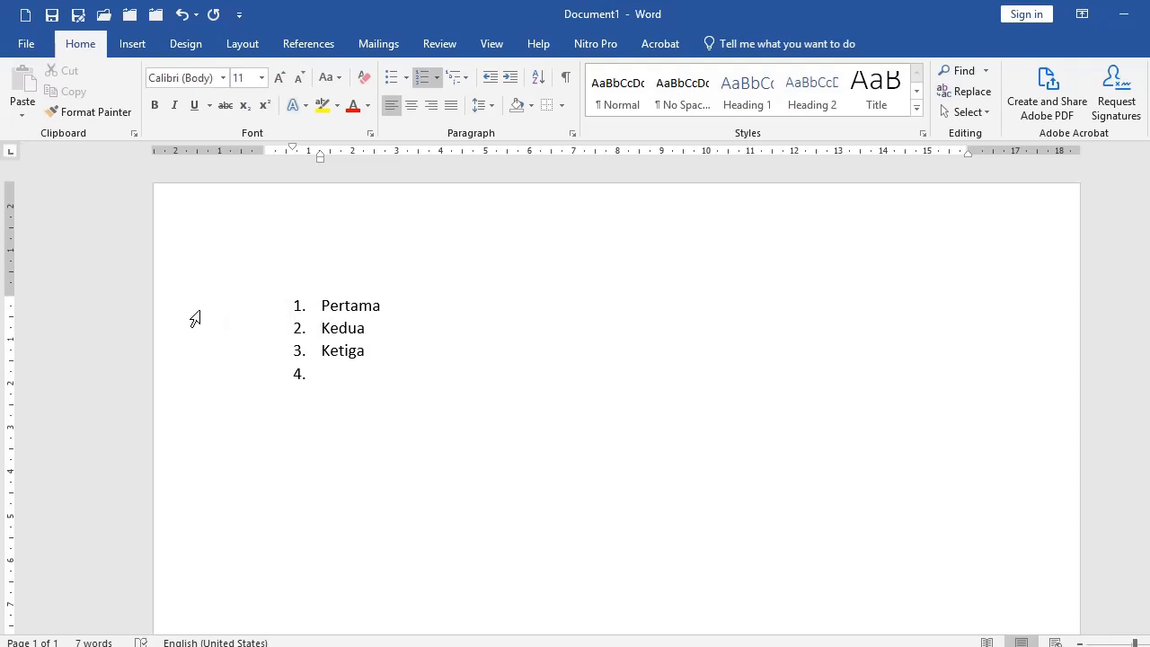
Step: Select numbered items 1–4 and decrease their indent so the numbers sit at the left margin
left_click_drag(198, 313, 218, 419)
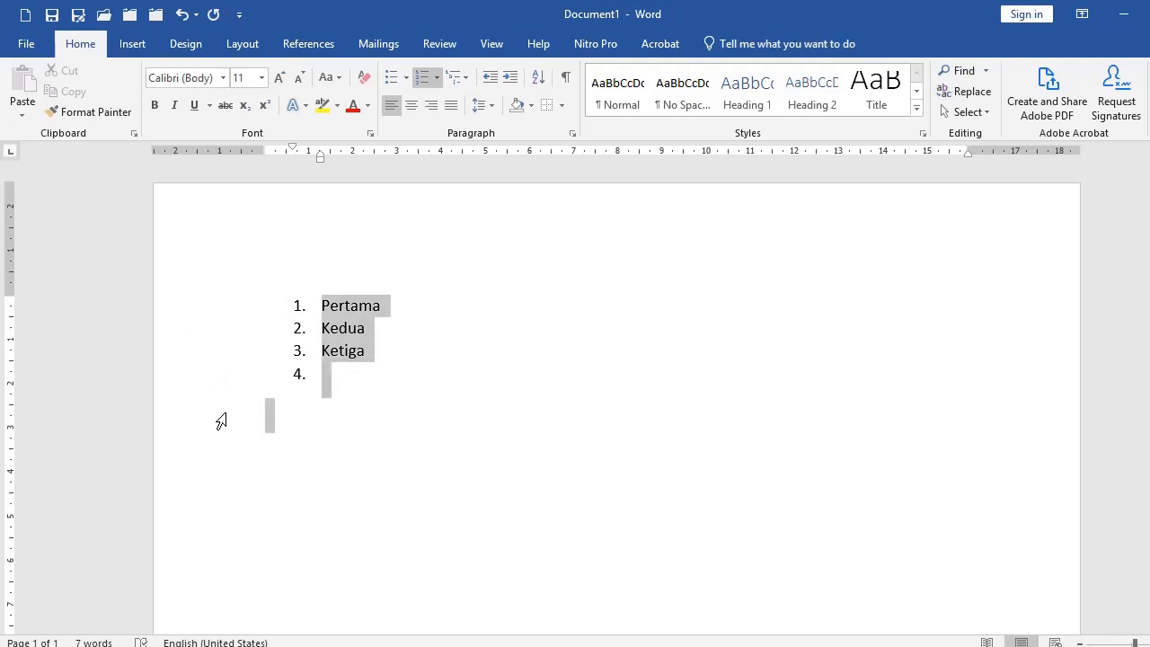
left_click(174, 311)
left_click_drag(189, 312, 191, 390)
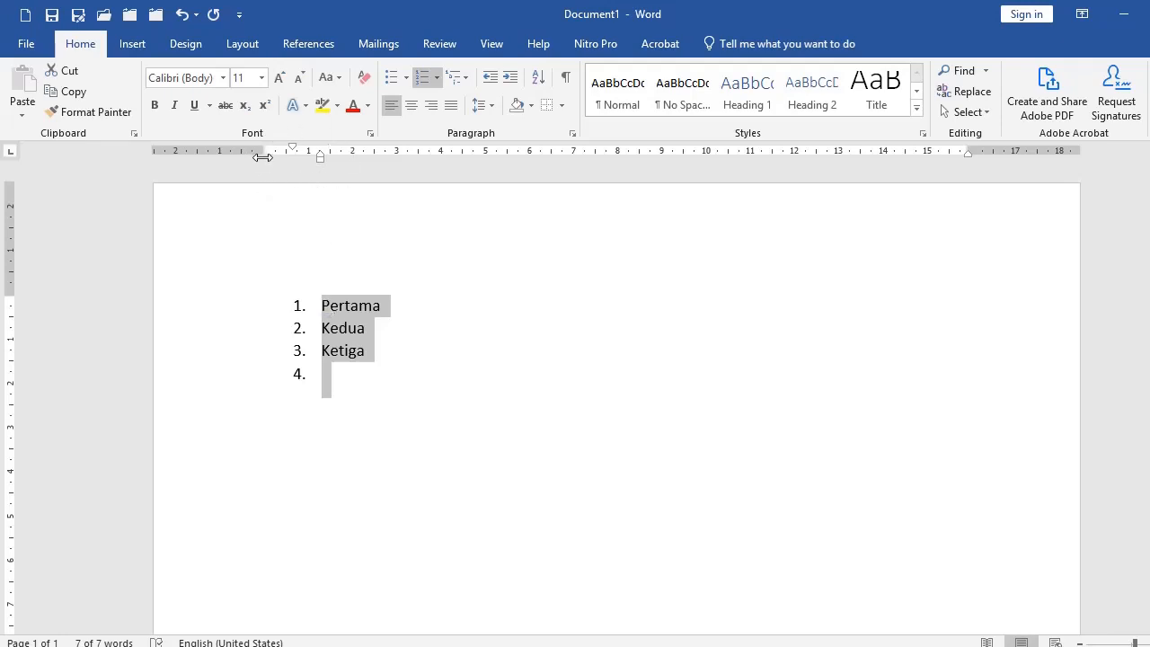
left_click_drag(261, 150, 261, 150)
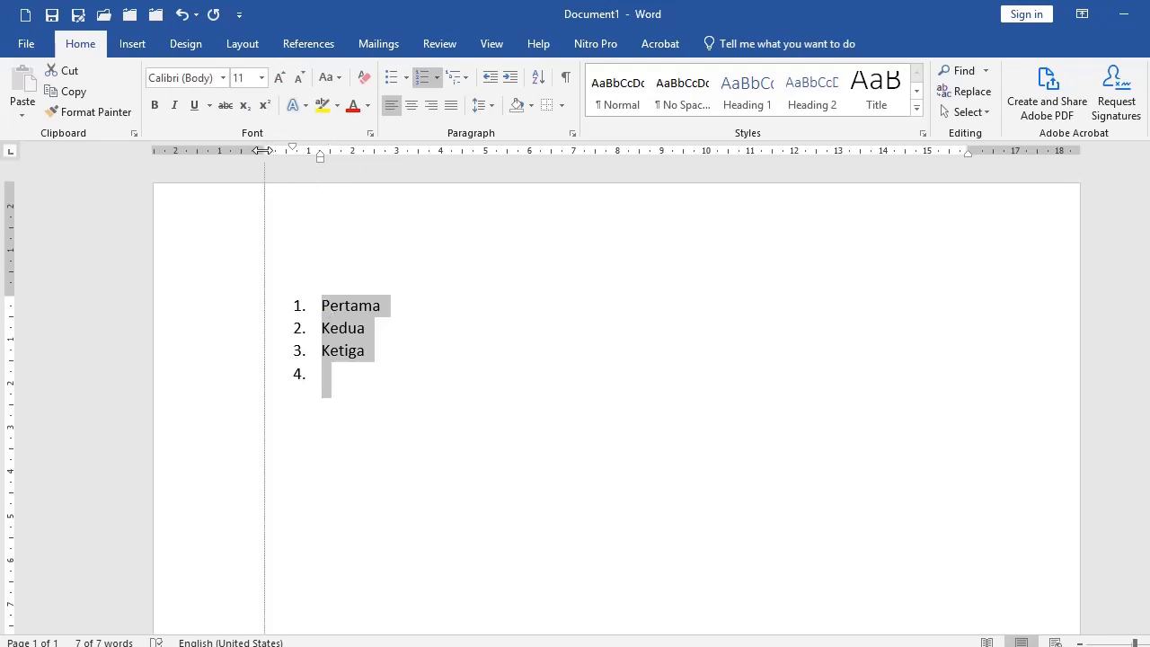
left_click(490, 79)
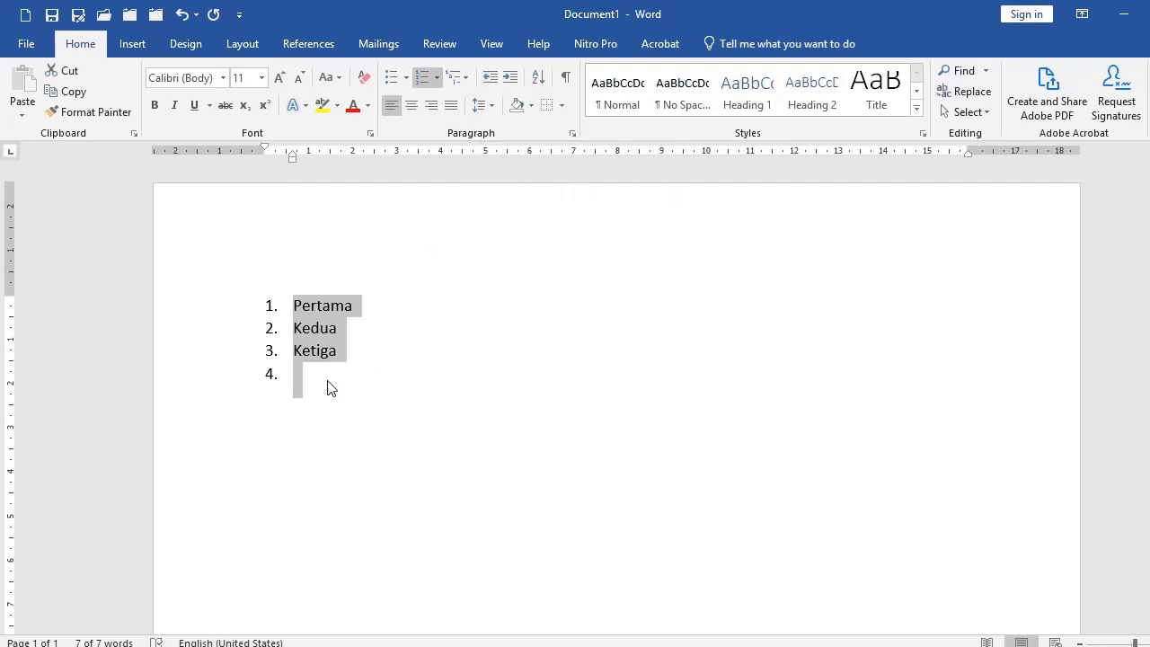
Step: Test indenting the list right and back to the margin, then end numbering after Ketiga
left_click(510, 79)
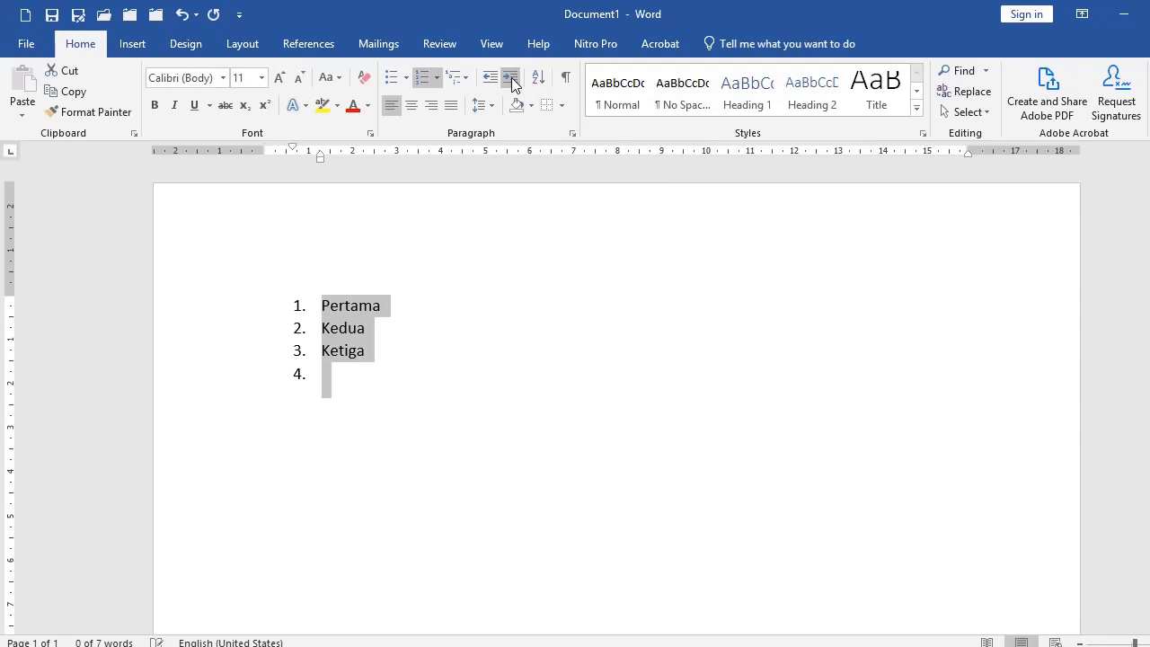
left_click(510, 79)
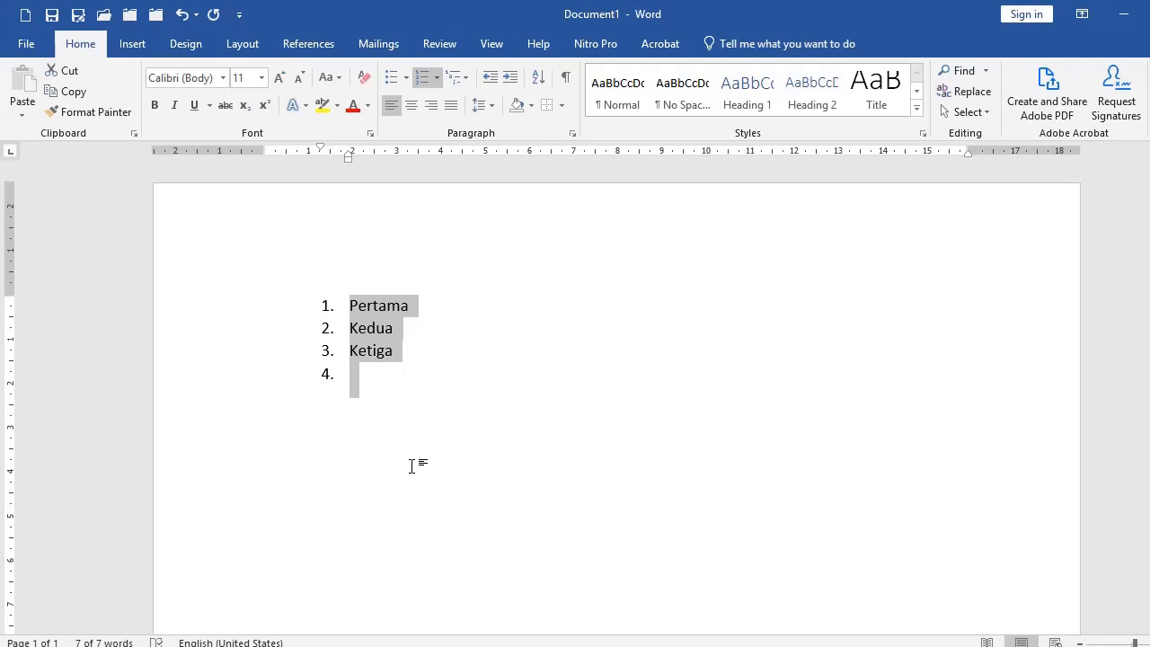
key("ctrl+m")
key("ctrl+m")
key("ctrl+m")
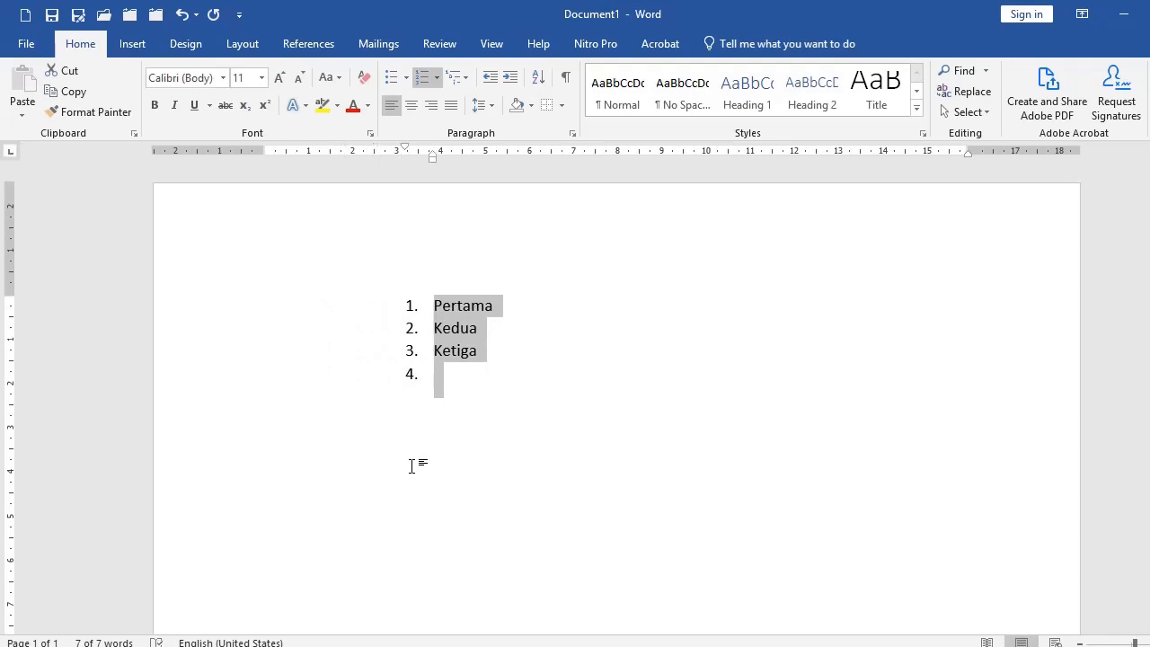
key("ctrl+shift+m")
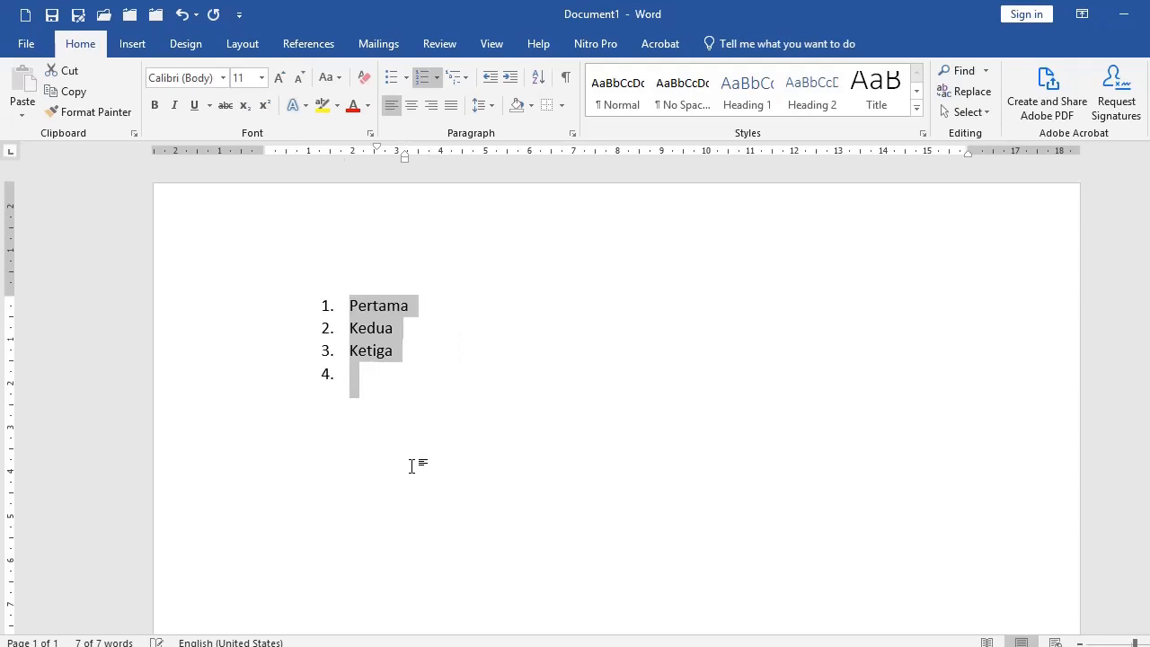
key("ctrl+shift+m")
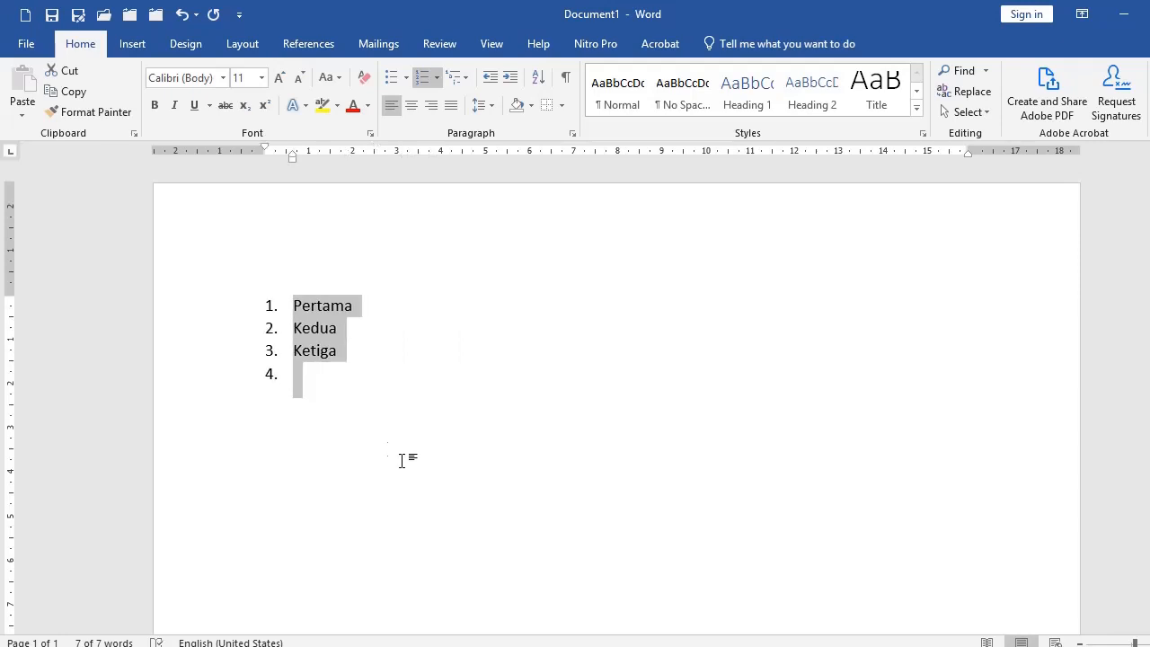
left_click(335, 384)
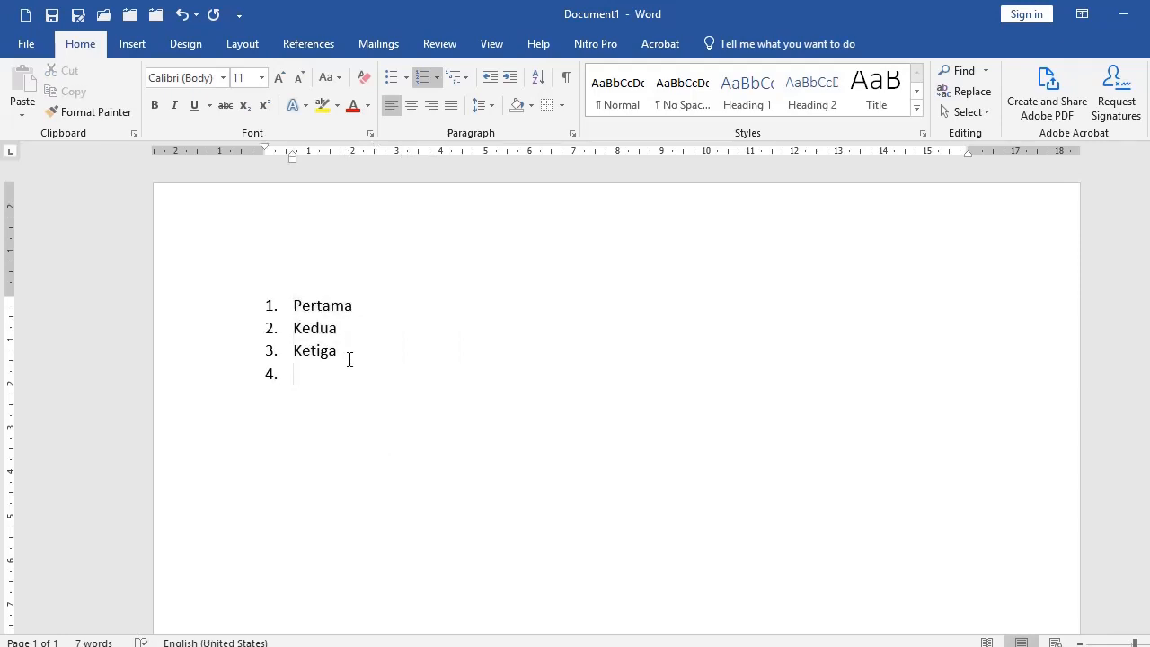
key("Return")
key("Return")
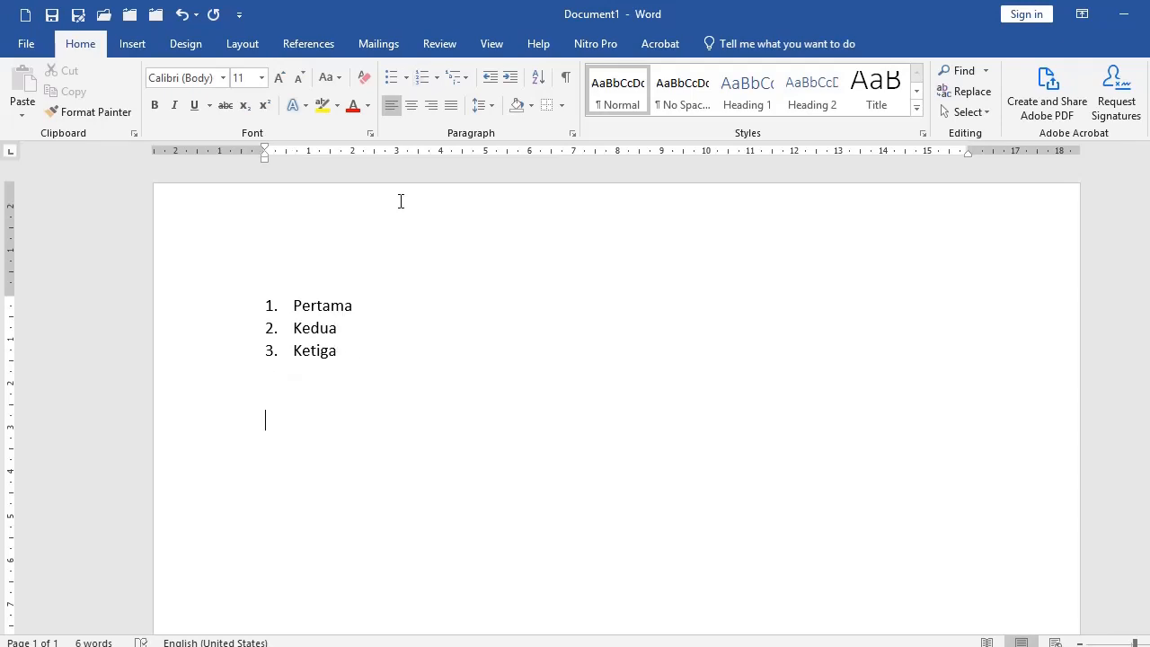
Step: Add a '-mangga' line and a dash list of Mangga, Jeruk, Jambu, then select from Pertama down
type("-mangga")
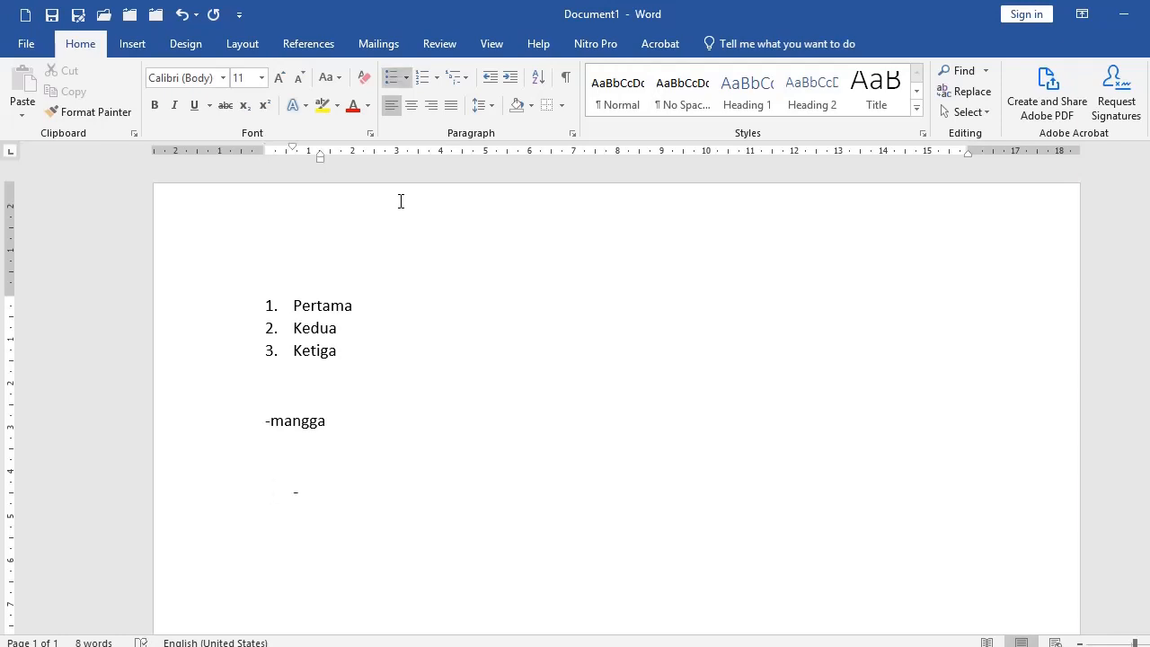
type("mangga")
key("Return")
type("jeruk")
key("Return")
type("jambu")
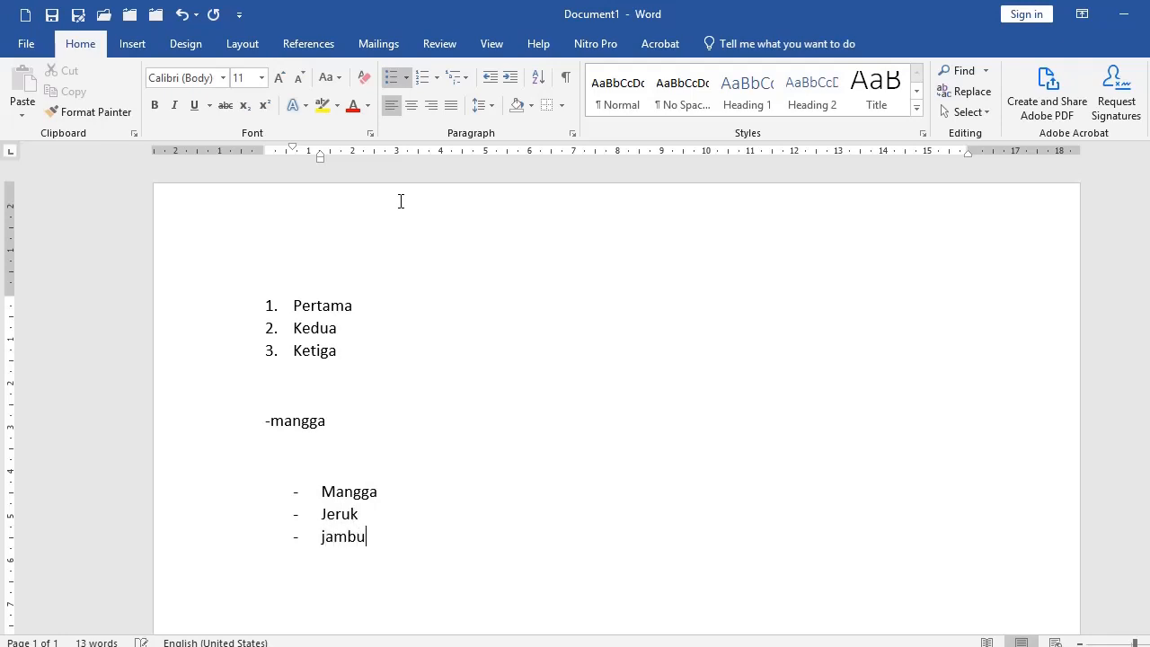
key("Return")
left_click_drag(172, 305, 441, 596)
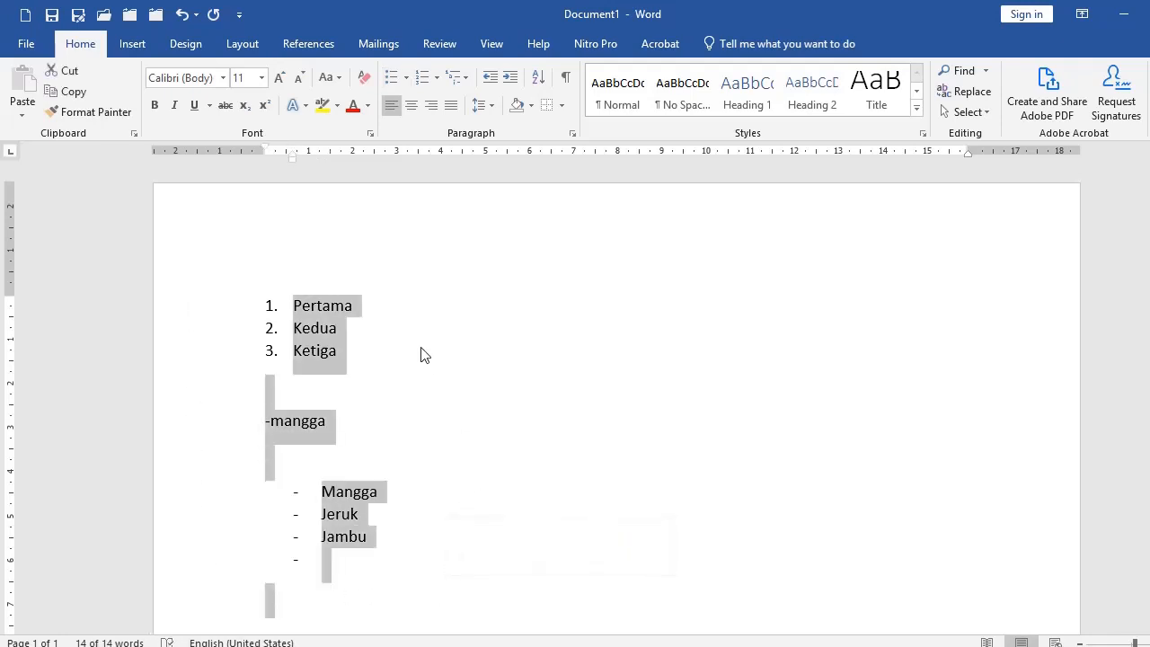